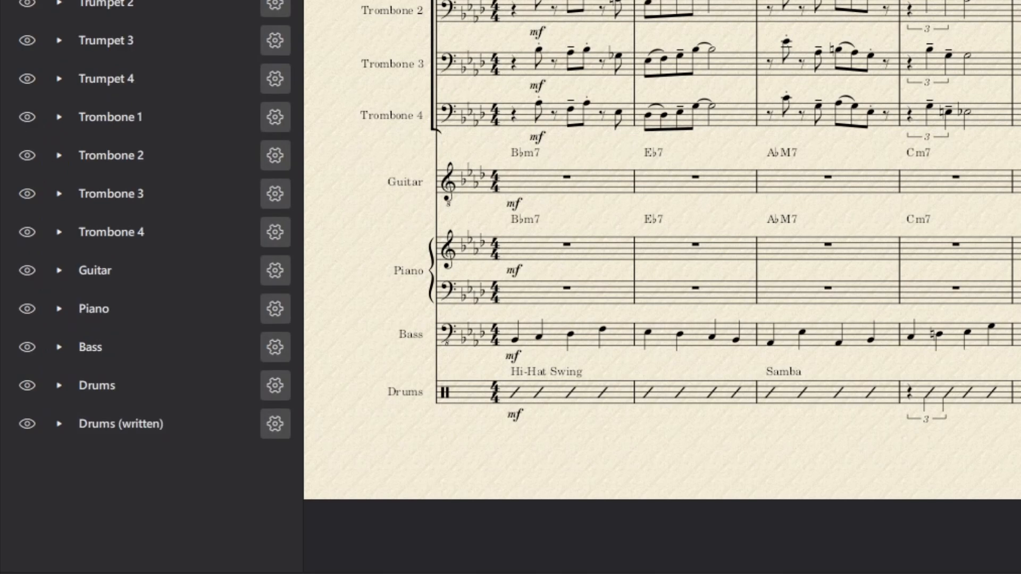
Show the Percussion stave of the Drums (written) instrument, hide it again and collapse the instrument's entry.
{"action": "left_click", "coordinate": [57, 423]}
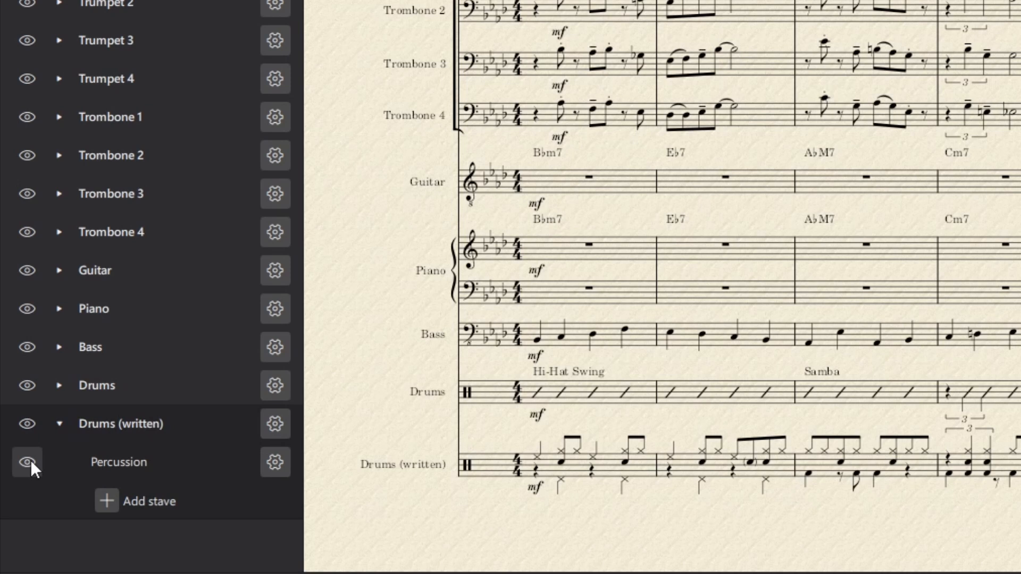
{"action": "left_click", "coordinate": [37, 450]}
{"action": "left_click", "coordinate": [59, 424]}
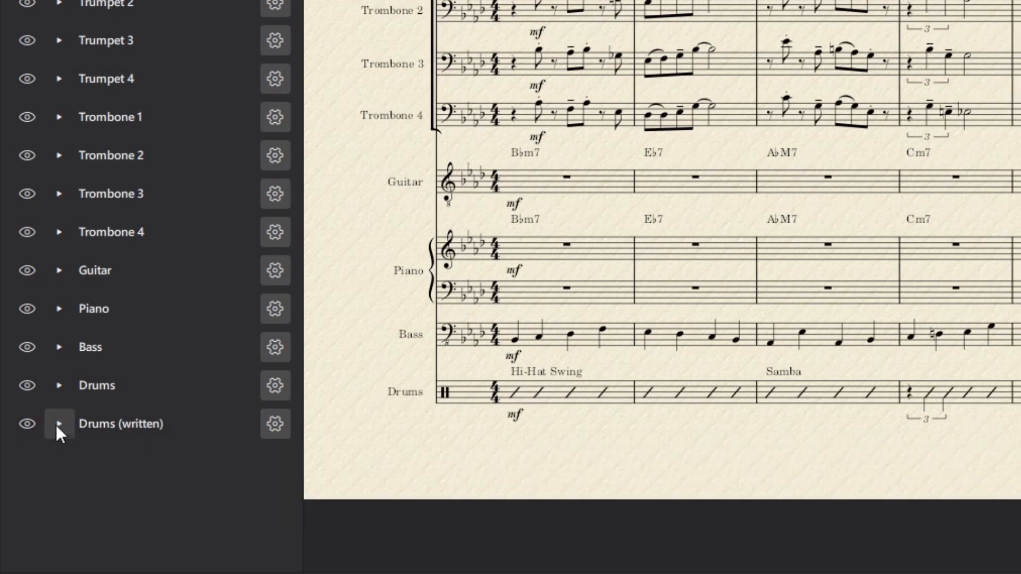
{"action": "left_click_drag", "start_coordinate": [805, 445], "coordinate": [773, 426]}
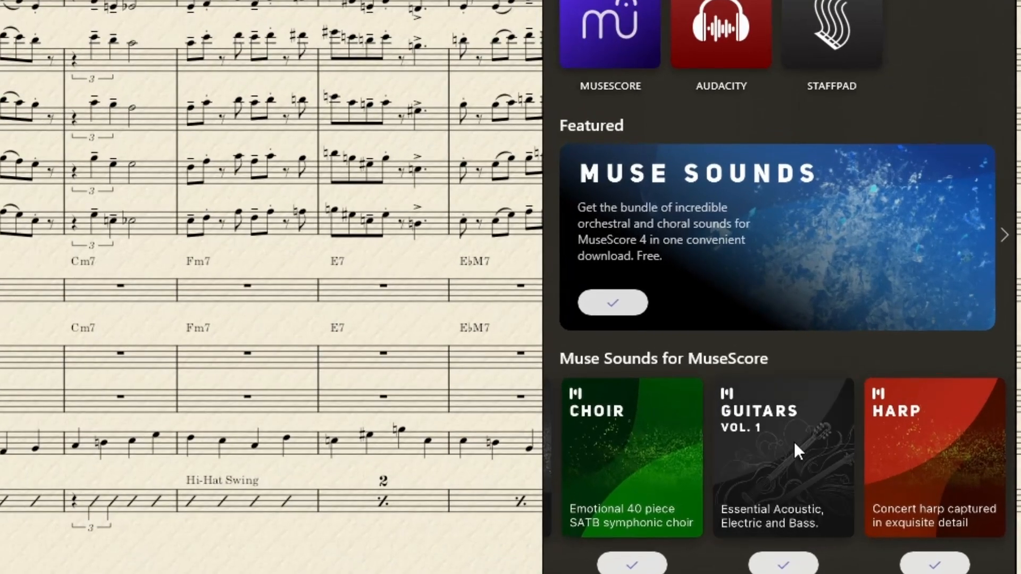
Open the Guitars Vol. 1 details in Muse Hub, review its included instruments and features, and return to the score.
{"action": "left_click", "coordinate": [801, 477]}
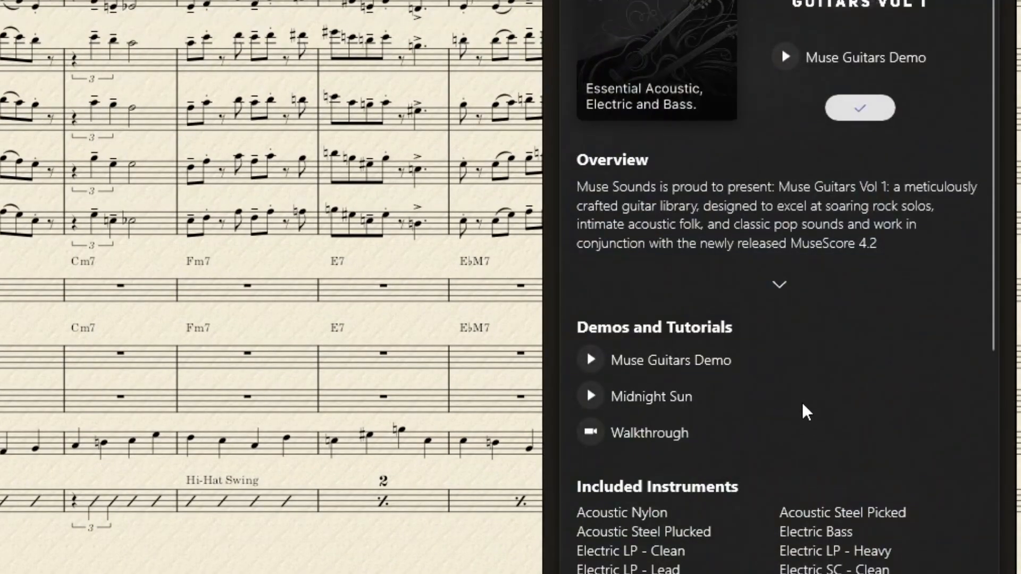
{"action": "scroll", "coordinate": [801, 402], "scroll_direction": "down", "scroll_amount": 6}
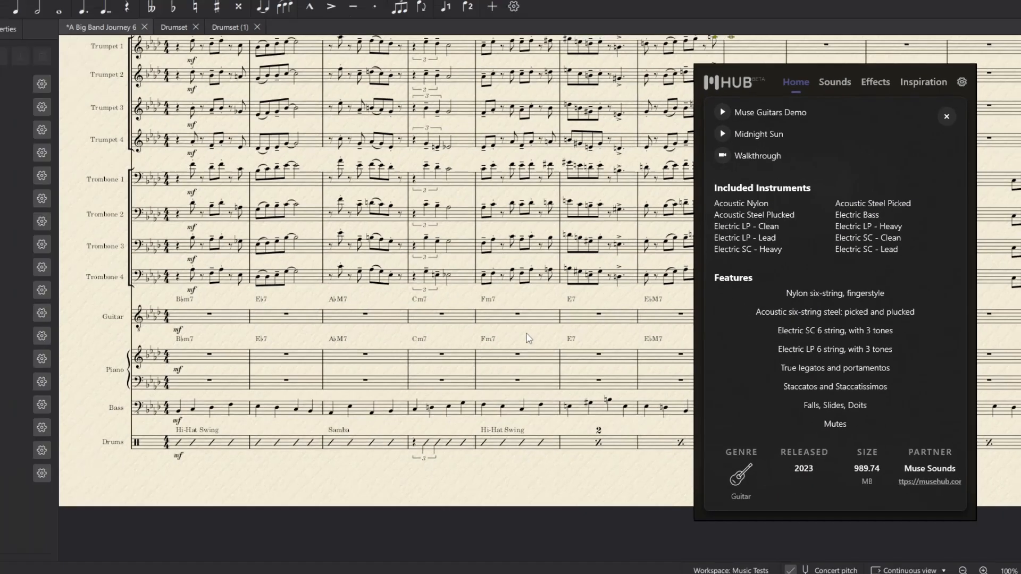
{"action": "left_click", "coordinate": [263, 317]}
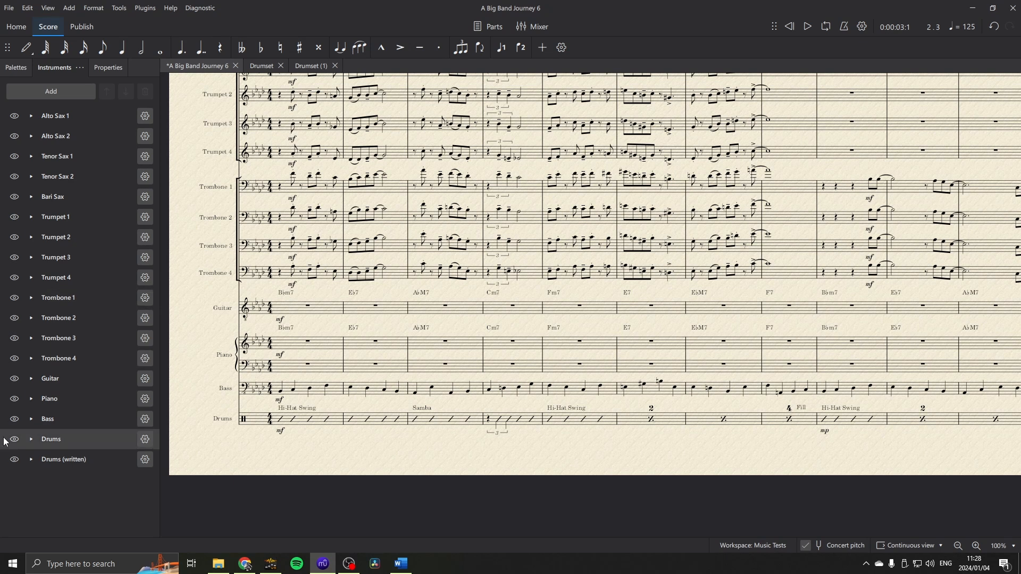
Hide the Bass instrument and add an Acoustic Bass from the Strings - Plucked family to the score.
{"action": "left_click", "coordinate": [14, 420]}
{"action": "key", "text": "i"}
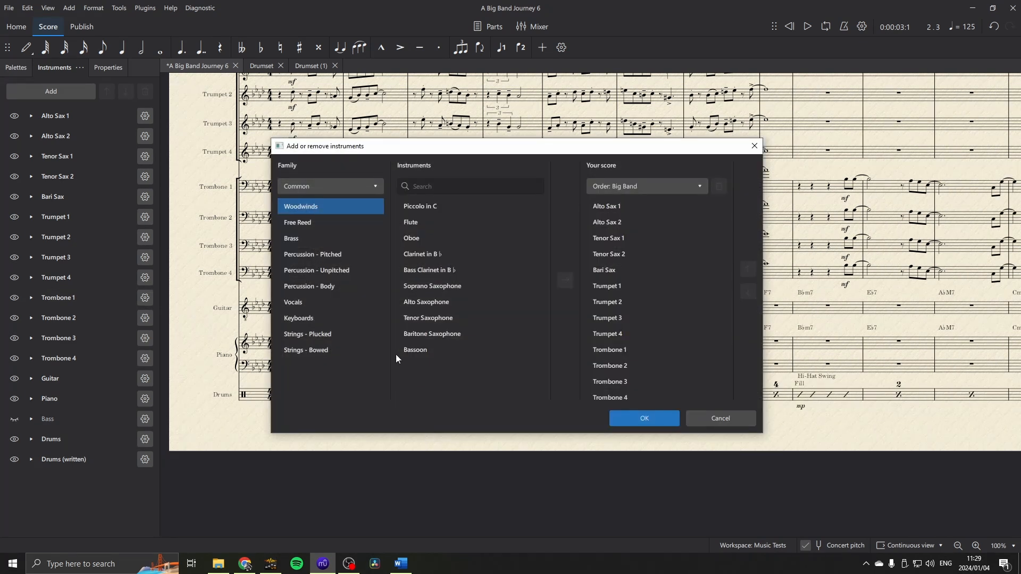
{"action": "left_click", "coordinate": [315, 335]}
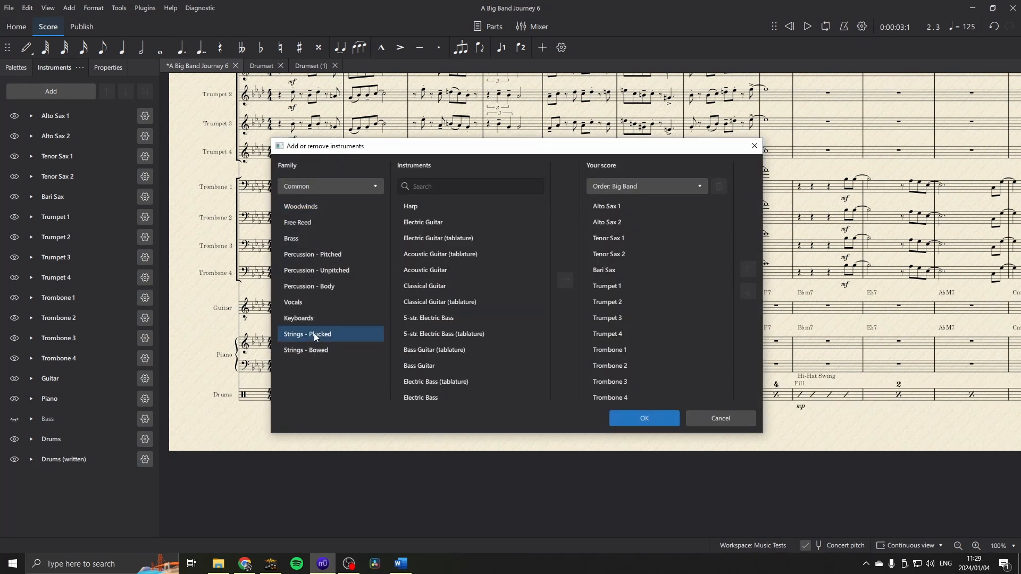
{"action": "scroll", "coordinate": [435, 226], "scroll_direction": "down", "scroll_amount": 2}
{"action": "left_click", "coordinate": [436, 327]}
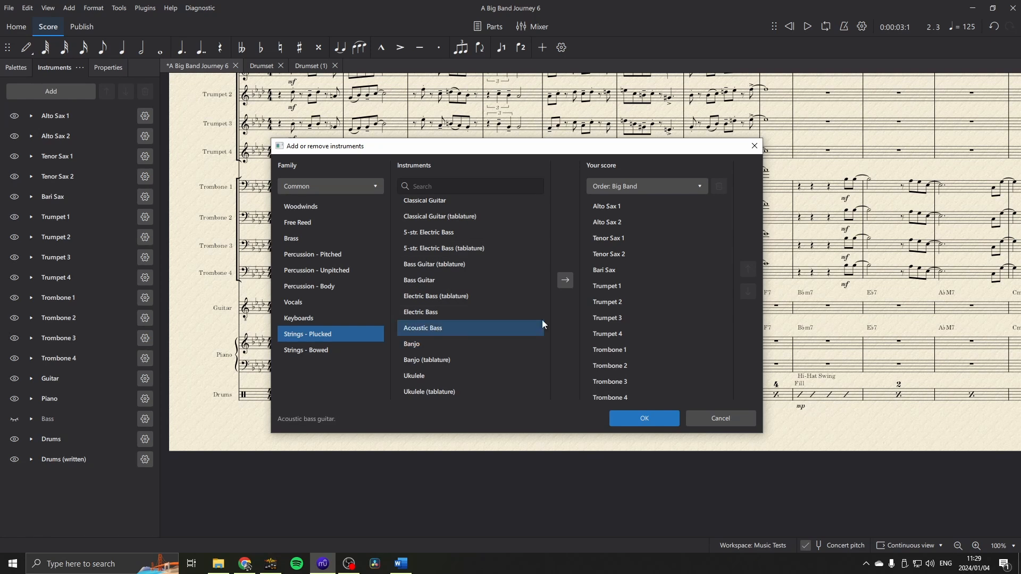
{"action": "double_click", "coordinate": [476, 330]}
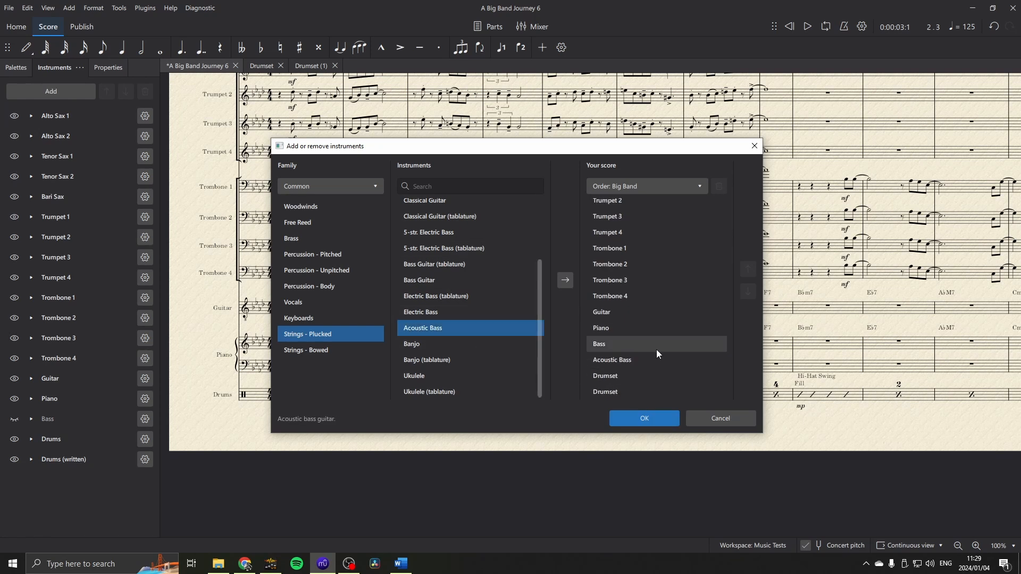
{"action": "left_click", "coordinate": [647, 418]}
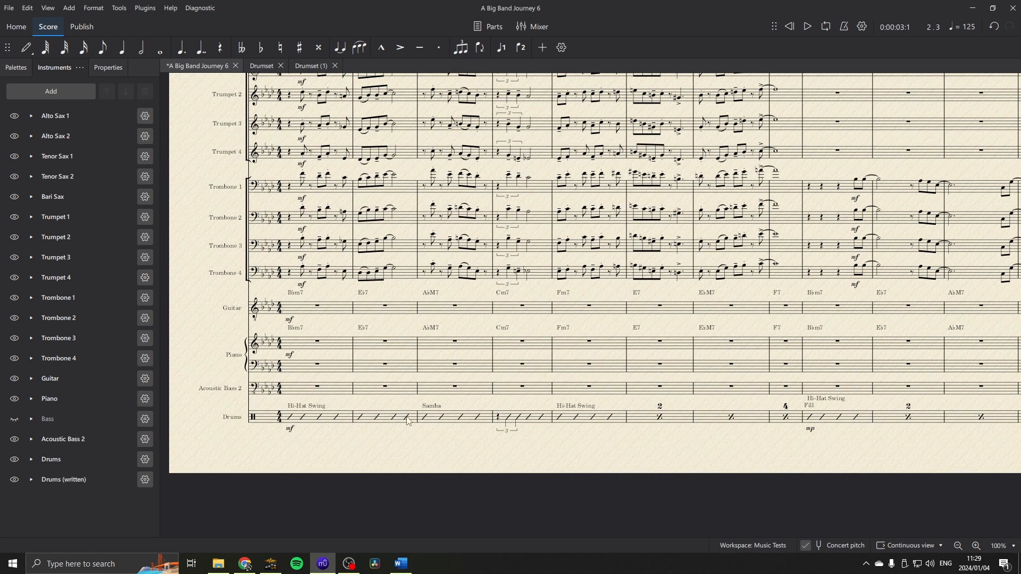
Check the sound assigned to the new Acoustic Bass in the mixer and close the mixer.
{"action": "key", "text": "F10"}
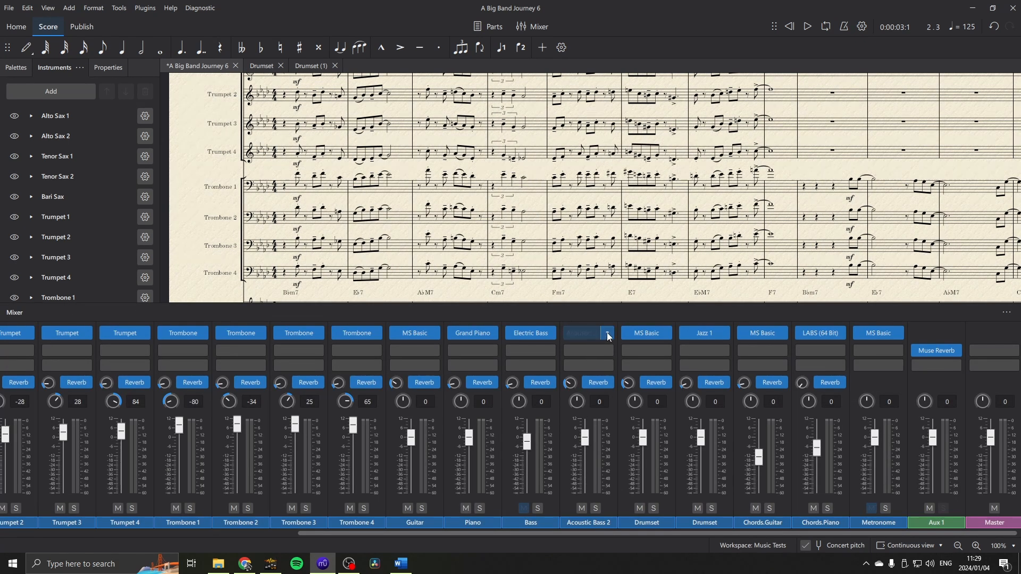
{"action": "left_click", "coordinate": [544, 28]}
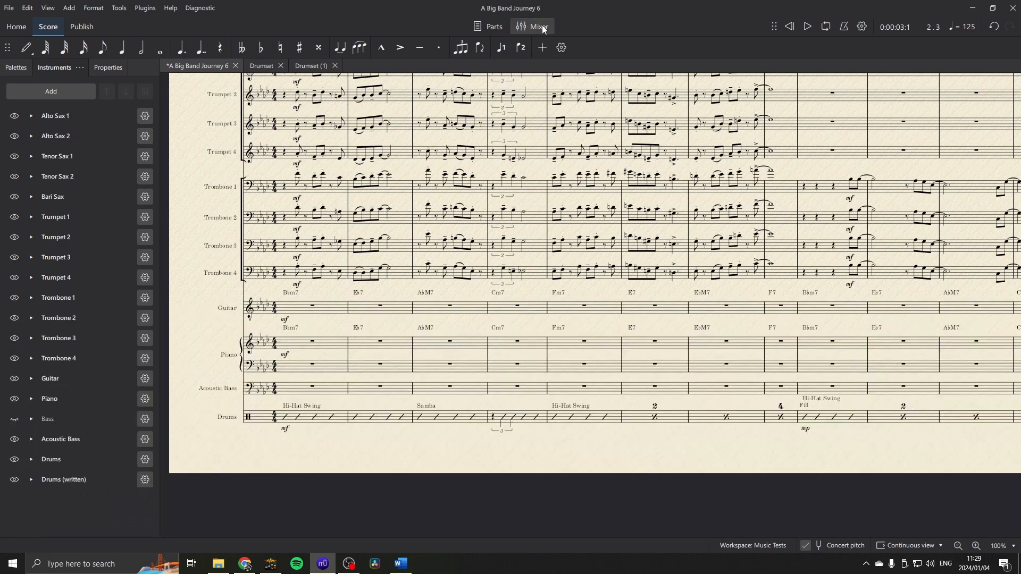
Copy the entire Guitar staff with its chord symbols and paste it into the Acoustic Bass staff from bar 1.
{"action": "left_click", "coordinate": [334, 310]}
{"action": "left_click_drag", "start_coordinate": [580, 533], "coordinate": [1018, 525]}
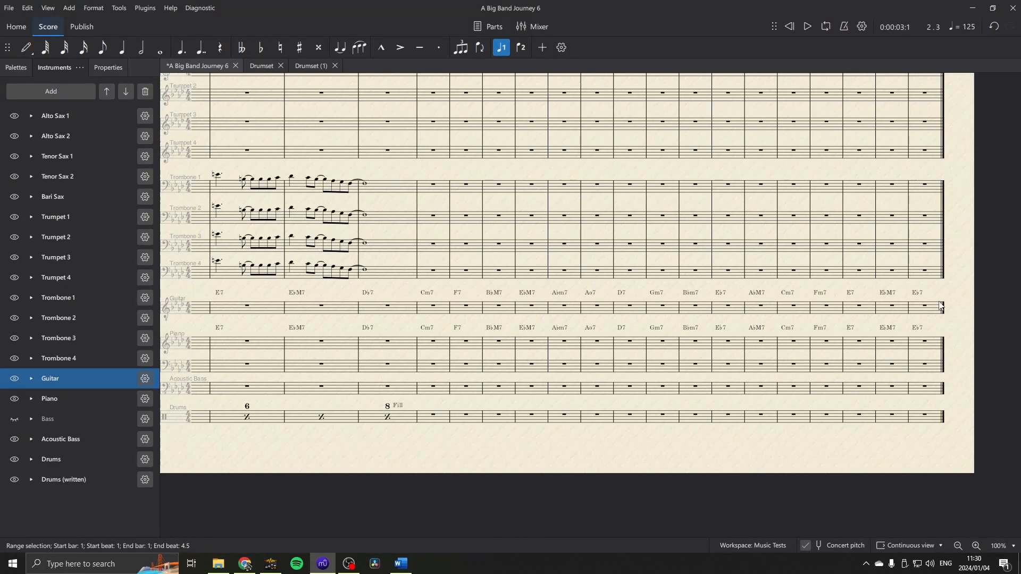
{"action": "left_click", "coordinate": [940, 312], "text": "shift"}
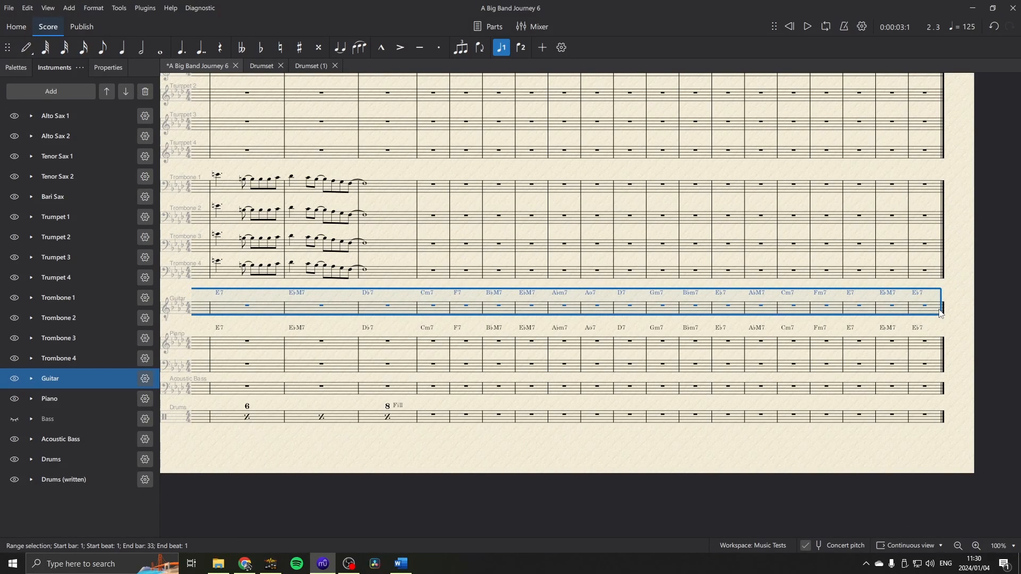
{"action": "left_click_drag", "start_coordinate": [838, 534], "coordinate": [383, 536]}
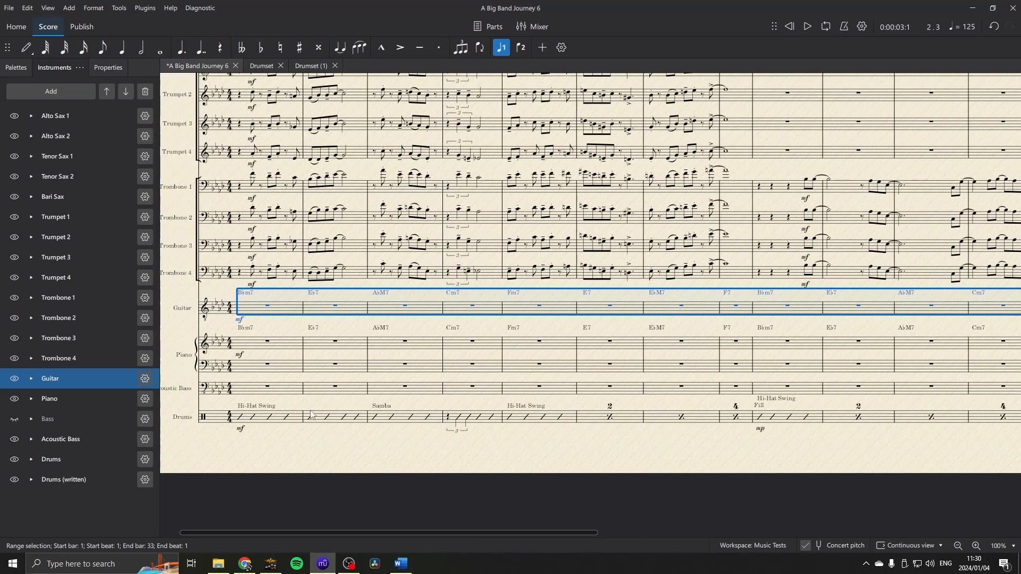
{"action": "left_click", "coordinate": [286, 392]}
{"action": "key", "text": "ctrl+v"}
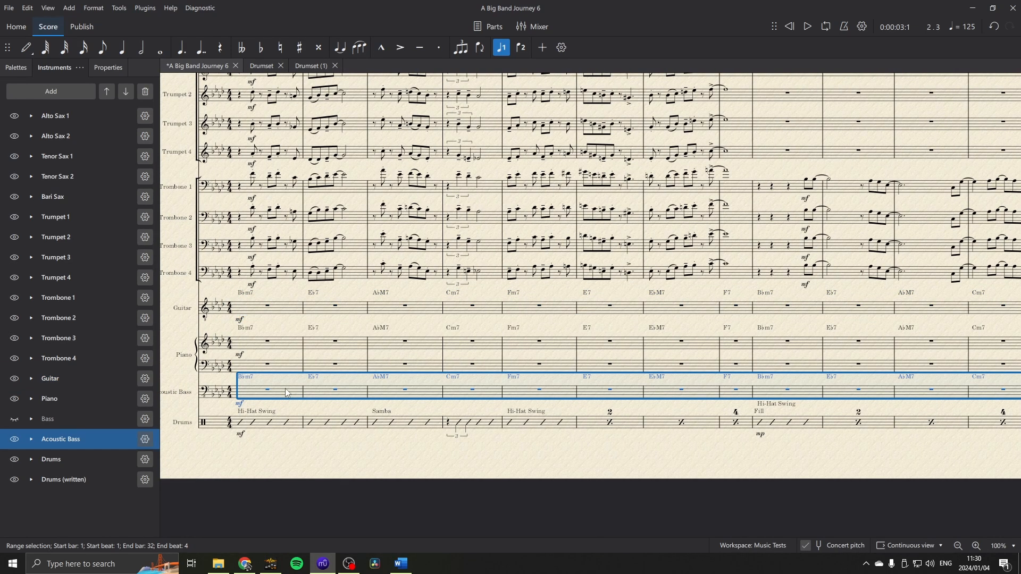
Mute the chord playback channel of the Acoustic Bass in the mixer.
{"action": "left_click", "coordinate": [533, 26]}
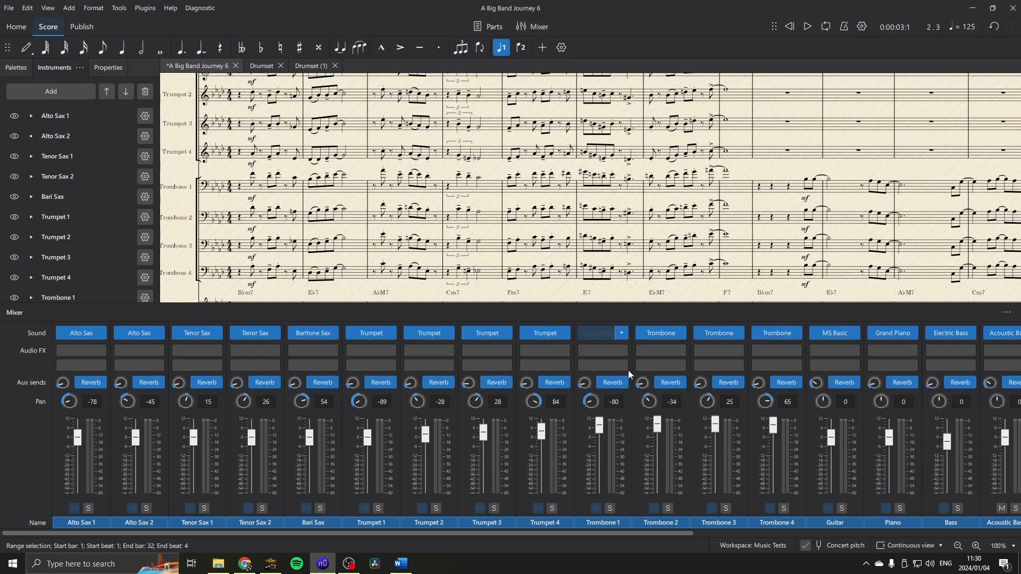
{"action": "left_click_drag", "start_coordinate": [650, 533], "coordinate": [960, 559]}
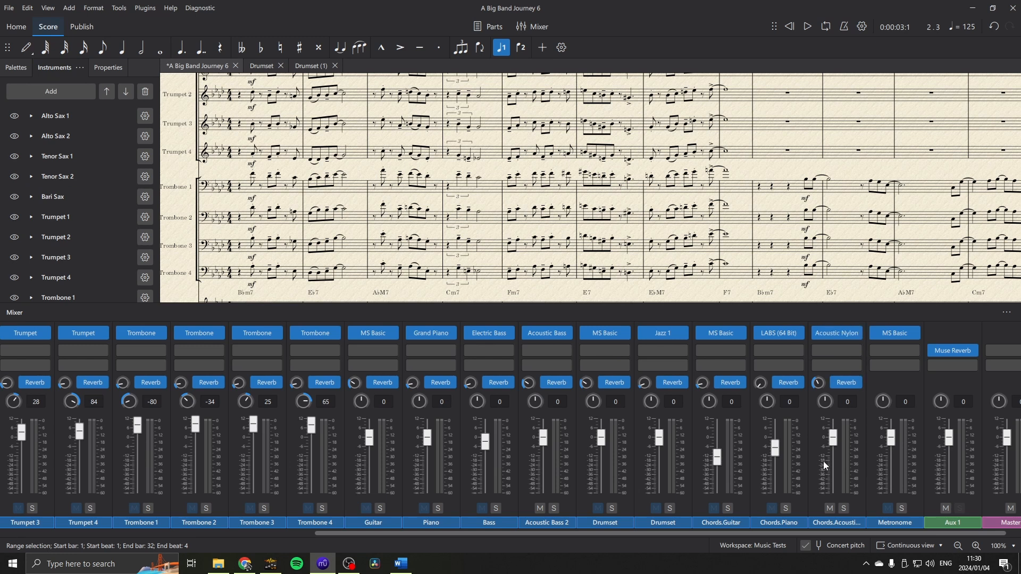
{"action": "left_click", "coordinate": [830, 511]}
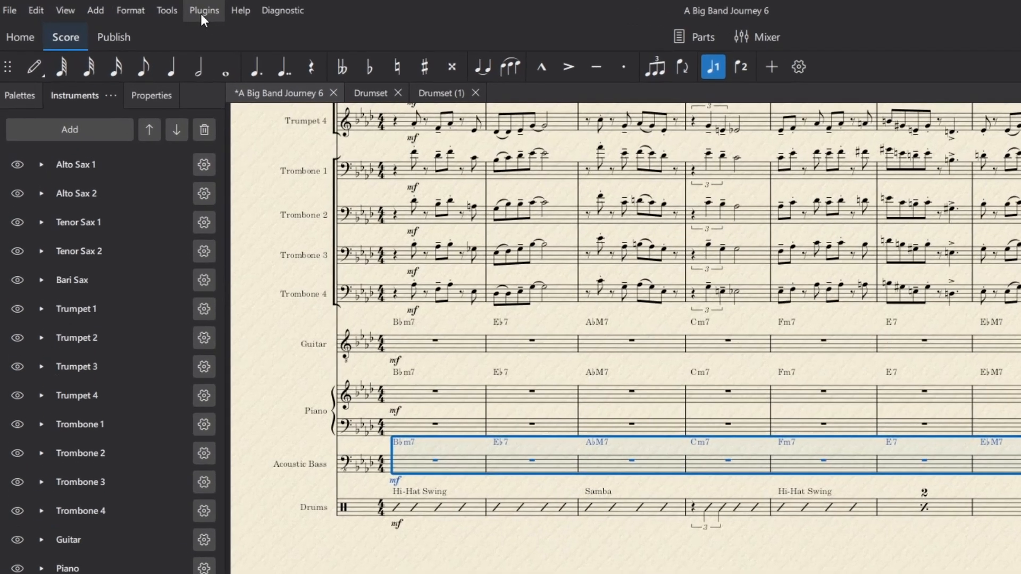
Run the Walking Bass plugin on the selected Acoustic Bass staff and set the octave range to 1.5.
{"action": "left_click", "coordinate": [156, 9]}
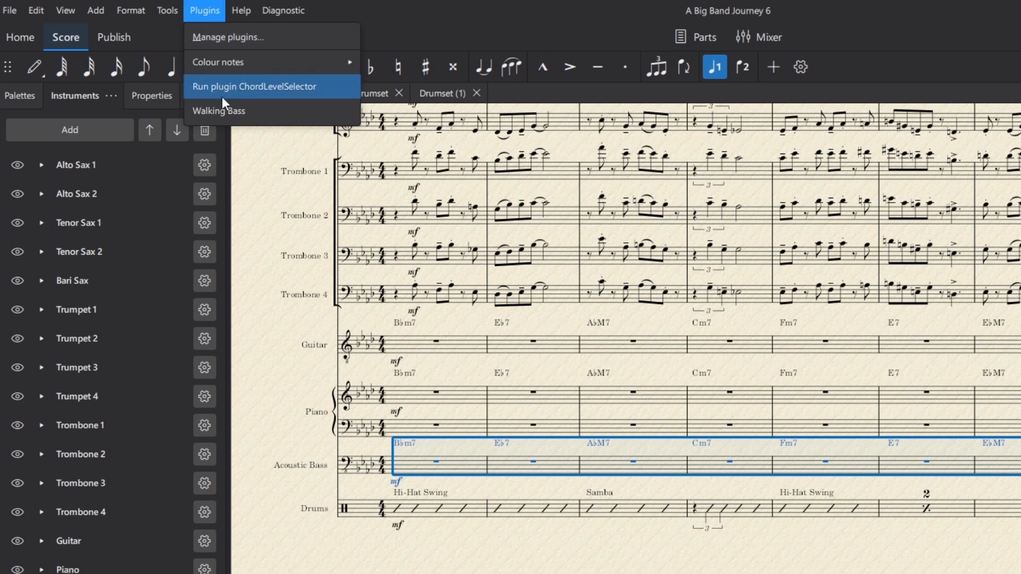
{"action": "left_click", "coordinate": [221, 116]}
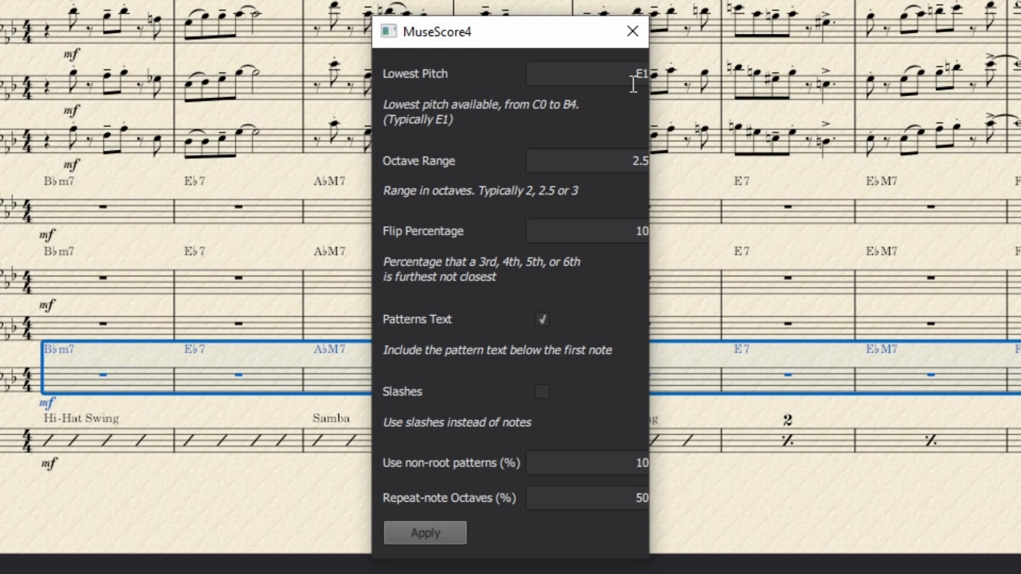
{"action": "left_click", "coordinate": [622, 165]}
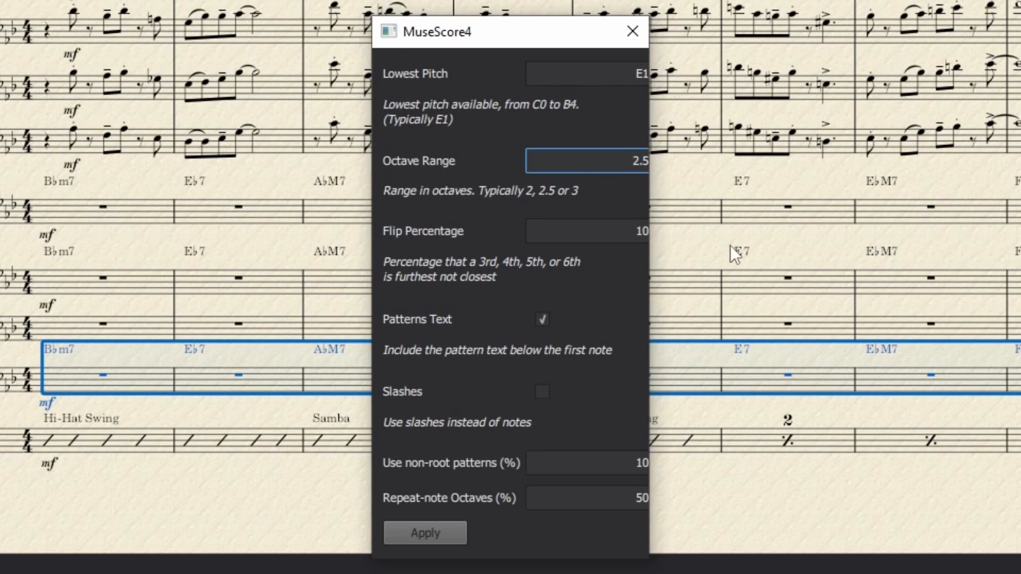
{"action": "key", "text": "Delete"}
{"action": "type", "text": "1"}
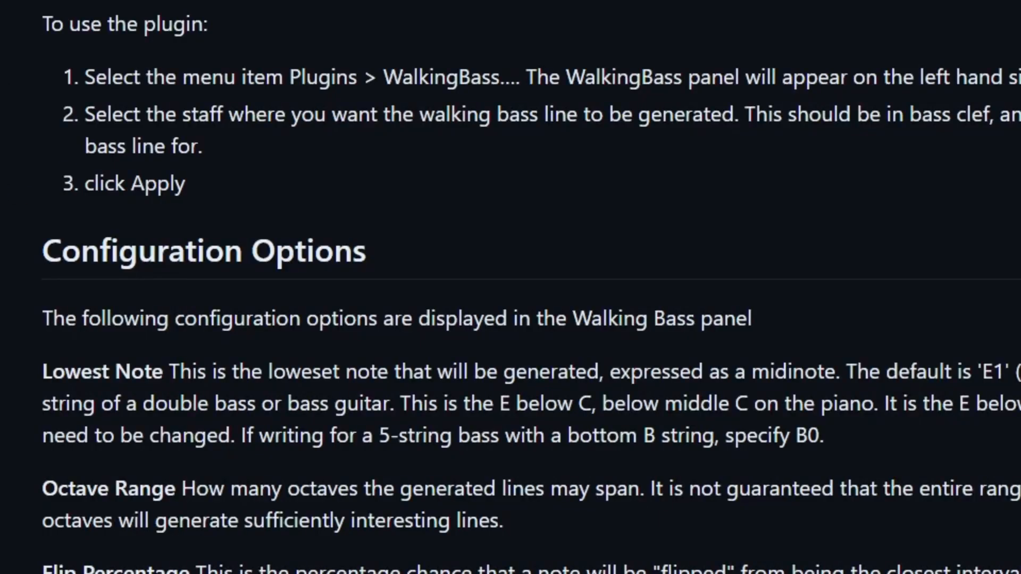
Read the usage instructions and configuration options in the WalkingBass plugin's documentation.
{"action": "scroll", "coordinate": [330, 197], "scroll_direction": "up", "scroll_amount": 10}
{"action": "scroll", "coordinate": [330, 196], "scroll_direction": "down", "scroll_amount": 7}
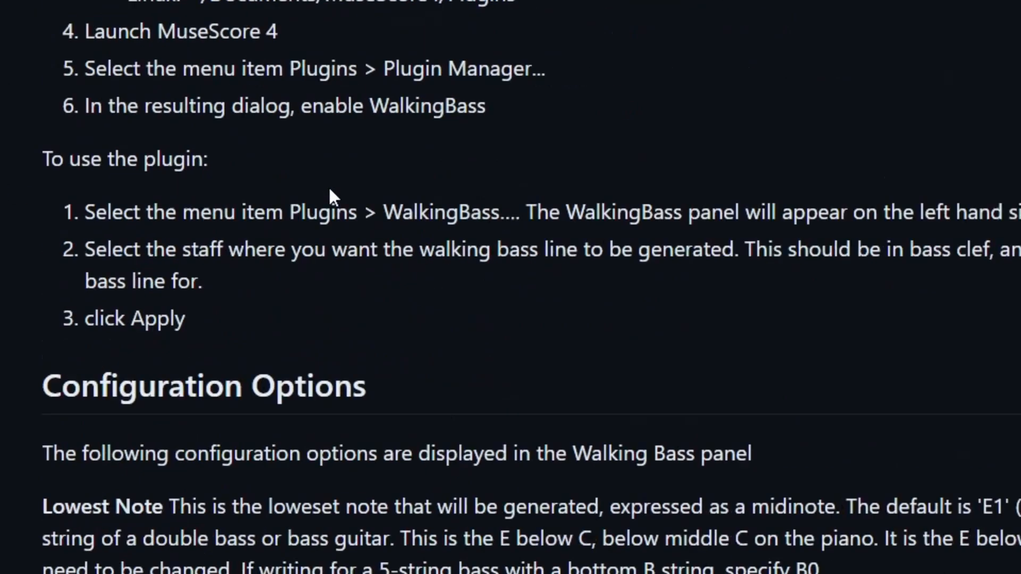
{"action": "scroll", "coordinate": [330, 190], "scroll_direction": "down", "scroll_amount": 1}
{"action": "scroll", "coordinate": [331, 189], "scroll_direction": "down", "scroll_amount": 8}
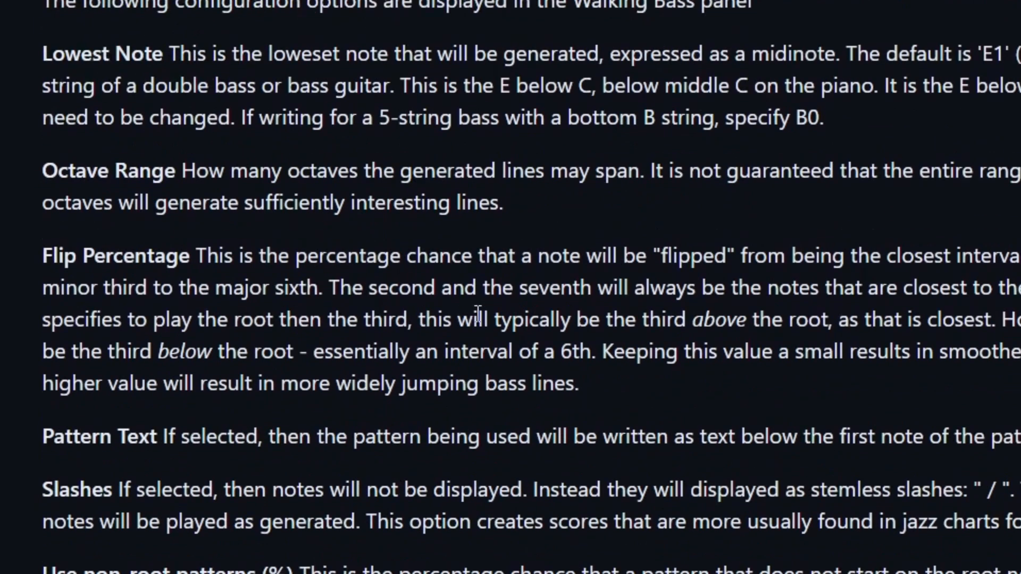
{"action": "scroll", "coordinate": [180, 443], "scroll_direction": "down", "scroll_amount": 2}
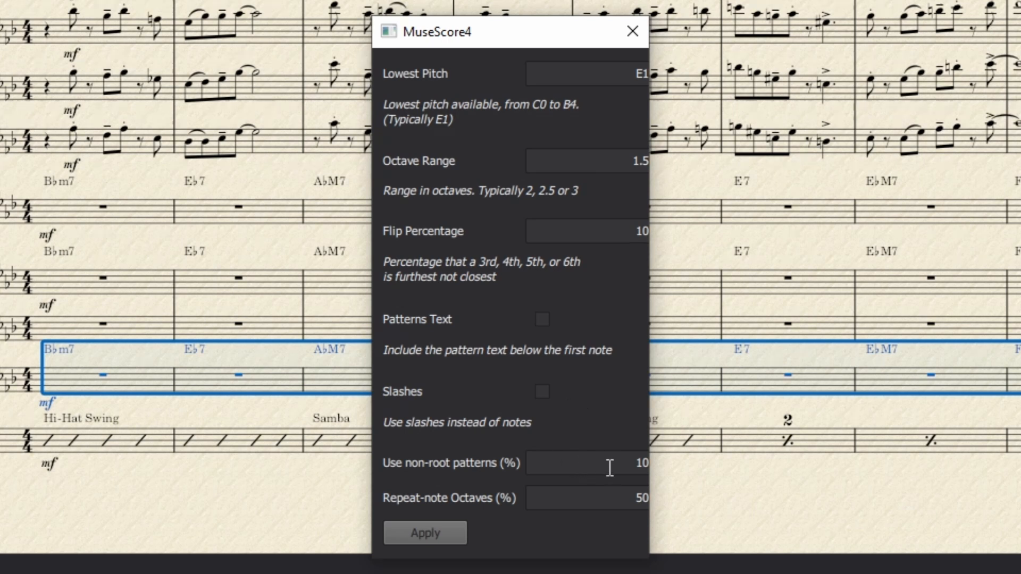
Set non-root patterns to 0% and repeat-note octaves to 50%, and apply the plugin to generate the bass line.
{"action": "left_click", "coordinate": [637, 464]}
{"action": "key", "text": "Delete"}
{"action": "left_click", "coordinate": [622, 497]}
{"action": "key", "text": "Delete"}
{"action": "type", "text": "5"}
{"action": "left_click", "coordinate": [445, 534]}
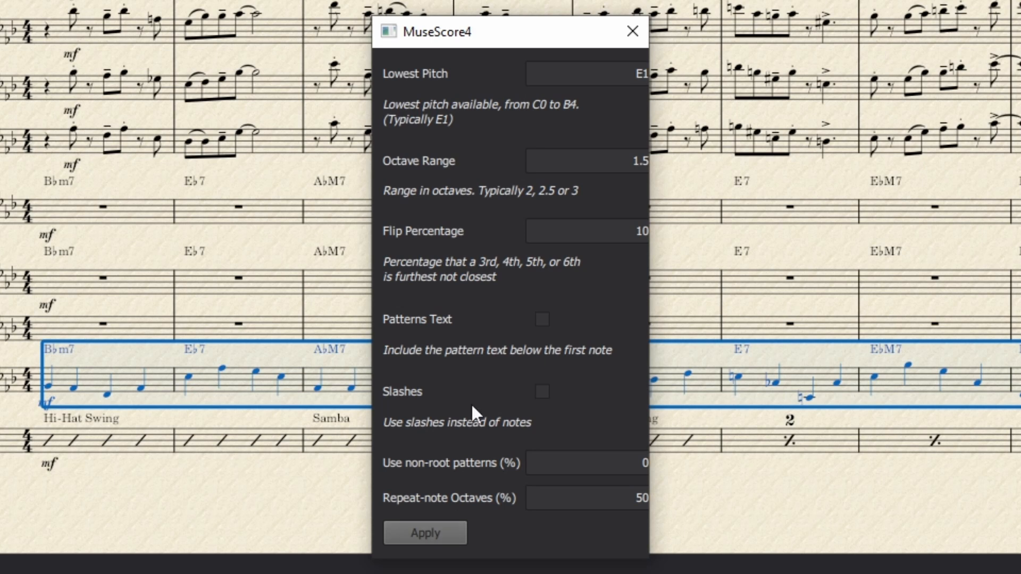
{"action": "left_click", "coordinate": [626, 30]}
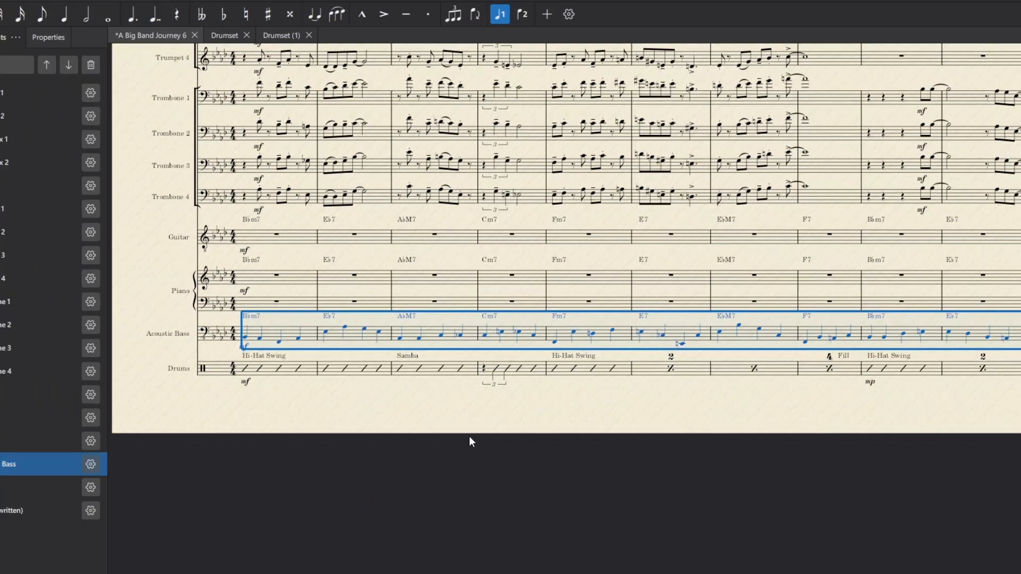
Play back the opening bars of the generated Acoustic Bass line and examine its notes against the chord symbols.
{"action": "scroll", "coordinate": [459, 413], "scroll_direction": "up", "scroll_amount": 7}
{"action": "left_click_drag", "start_coordinate": [493, 368], "coordinate": [819, 405]}
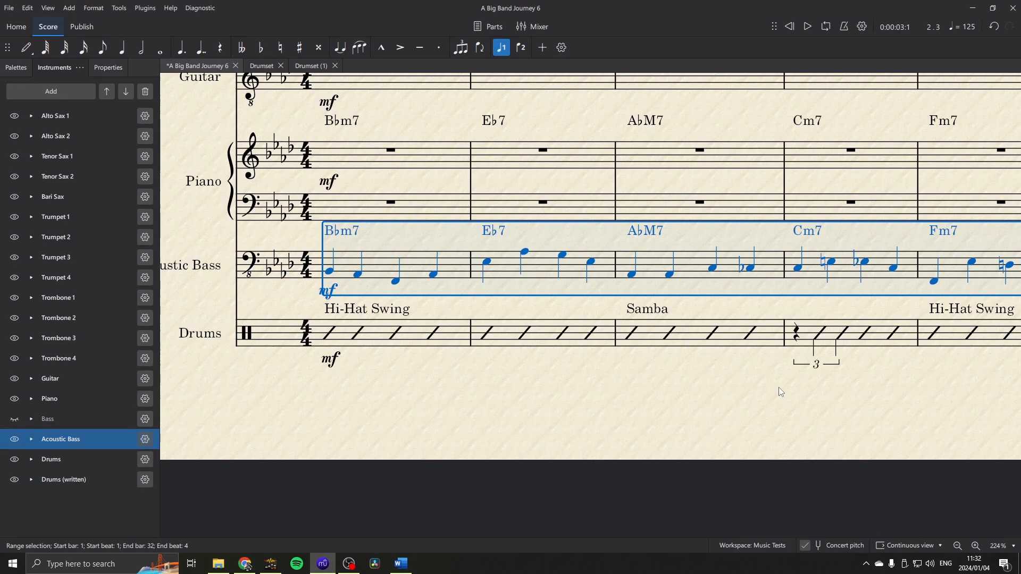
{"action": "key", "text": "space"}
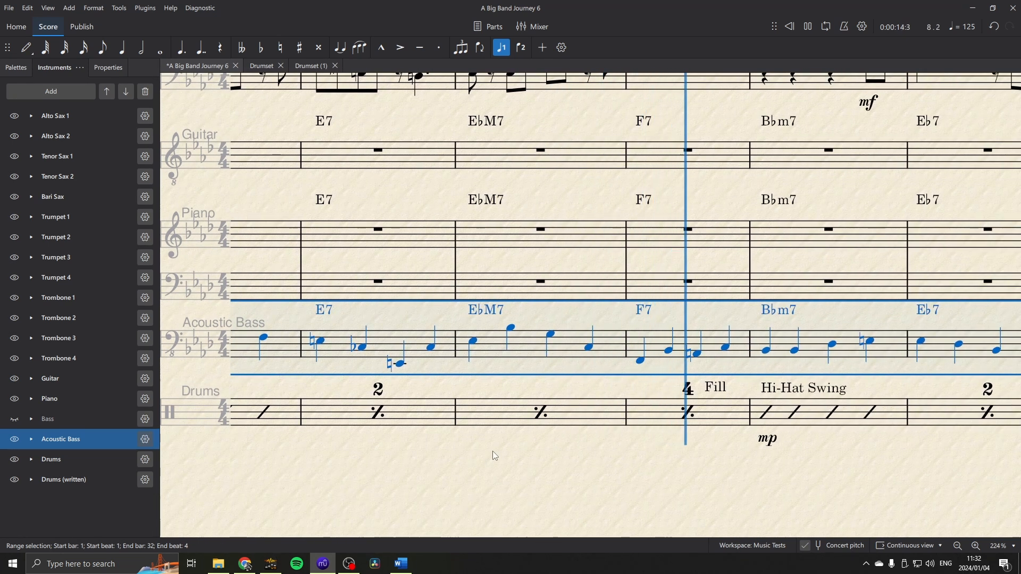
{"action": "key", "text": "space"}
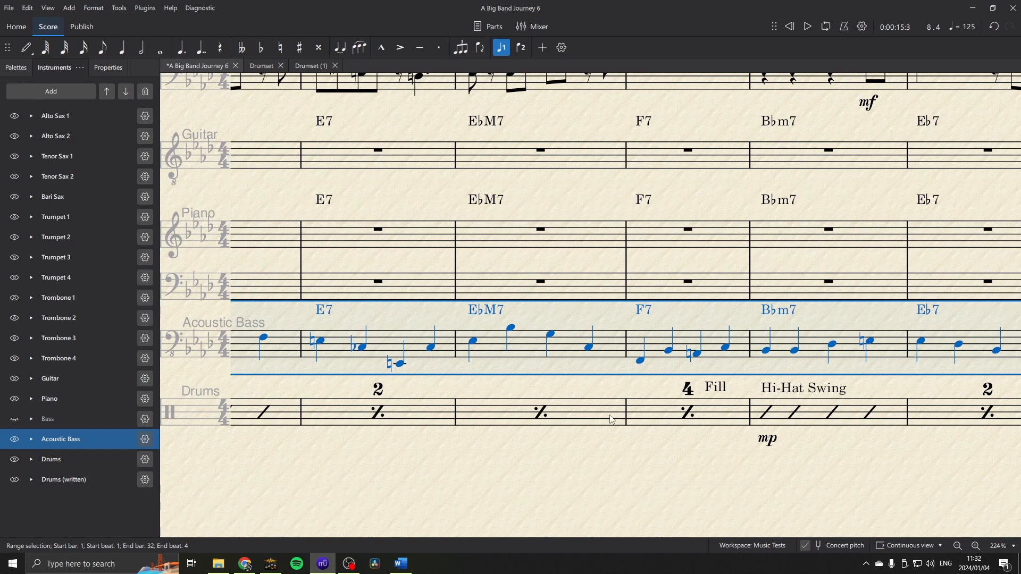
{"action": "left_click_drag", "start_coordinate": [711, 458], "coordinate": [602, 428]}
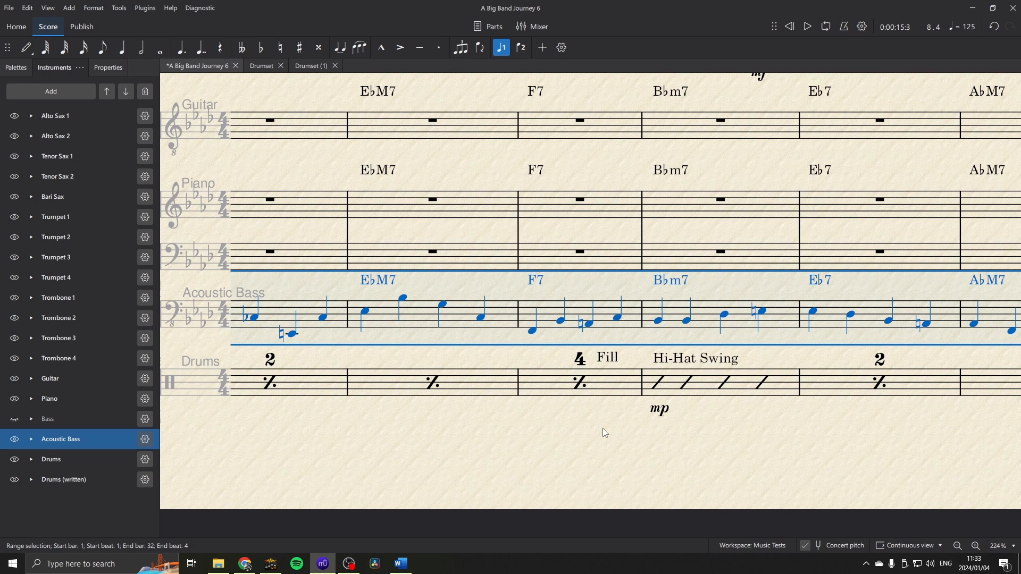
{"action": "scroll", "coordinate": [566, 427], "scroll_direction": "left", "scroll_amount": 1}
{"action": "scroll", "coordinate": [449, 426], "scroll_direction": "right", "scroll_amount": 5}
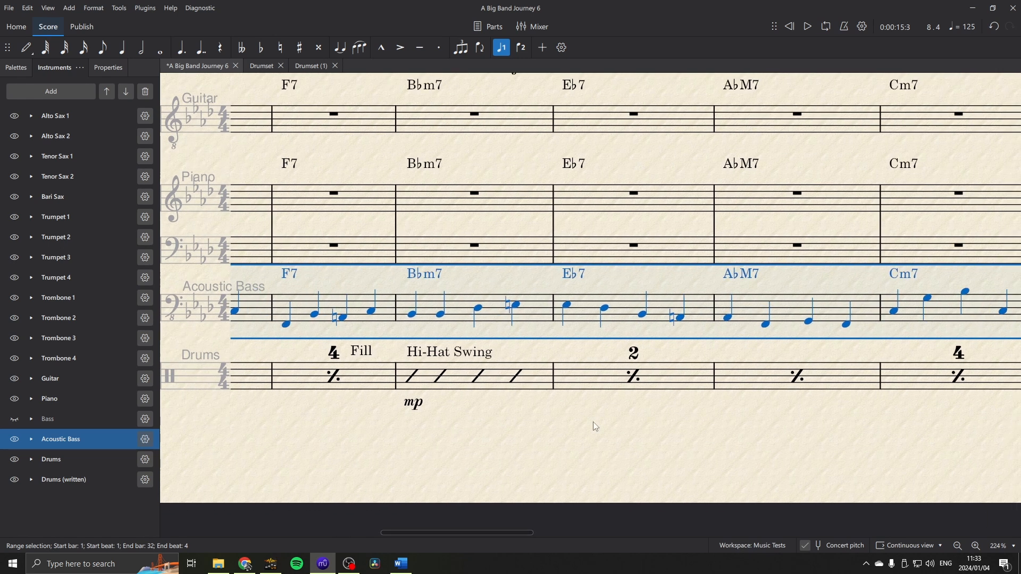
{"action": "mouse_move", "coordinate": [695, 426]}
{"action": "left_mouse_down"}
{"action": "mouse_move", "coordinate": [428, 425]}
{"action": "mouse_move", "coordinate": [701, 445]}
{"action": "left_mouse_up"}
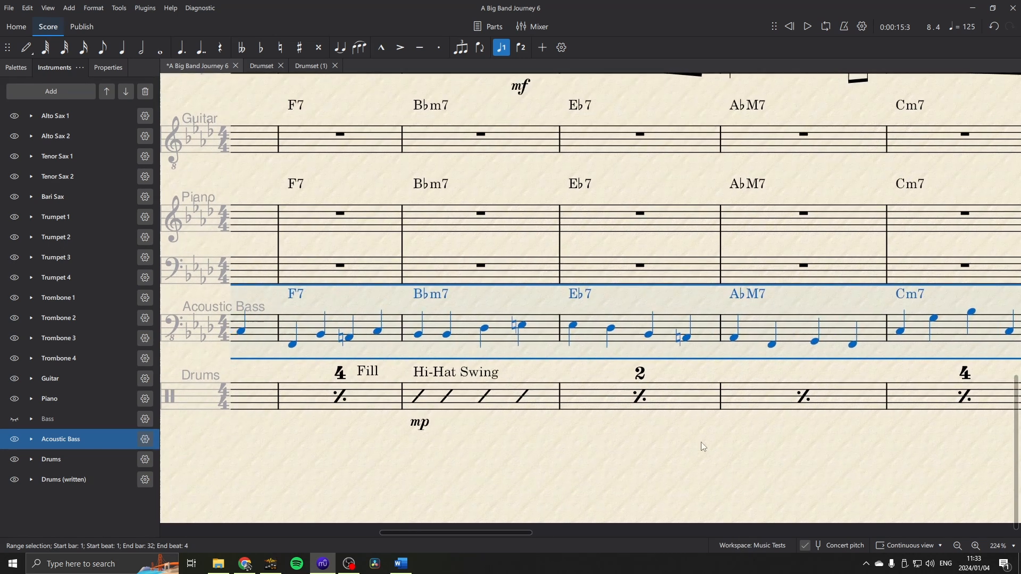
Regenerate the Acoustic Bass line with the Walking Bass plugin, using a 1.5 octave range, 0% non-root patterns and pattern text included.
{"action": "left_click", "coordinate": [144, 9]}
{"action": "left_click", "coordinate": [168, 77]}
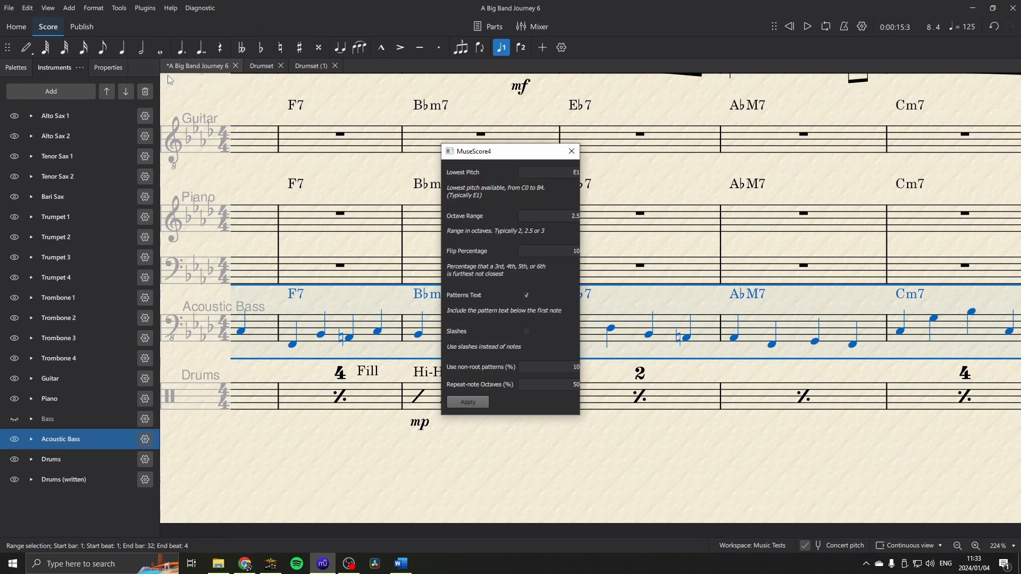
{"action": "left_click", "coordinate": [550, 215]}
{"action": "left_click", "coordinate": [565, 369]}
{"action": "key", "text": "Delete"}
{"action": "left_click", "coordinate": [469, 402]}
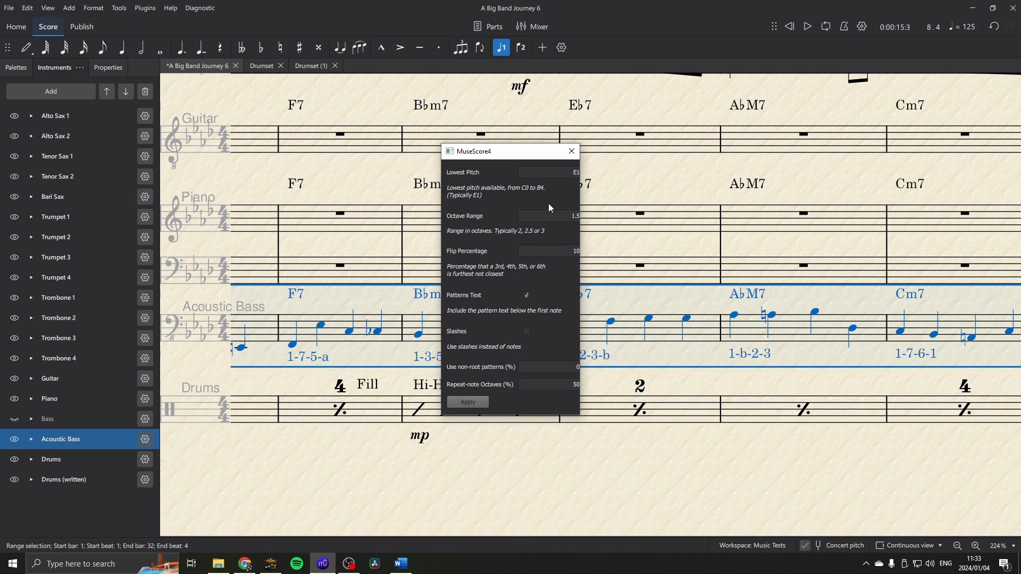
{"action": "left_click", "coordinate": [572, 151]}
{"action": "left_click_drag", "start_coordinate": [348, 482], "coordinate": [653, 466]}
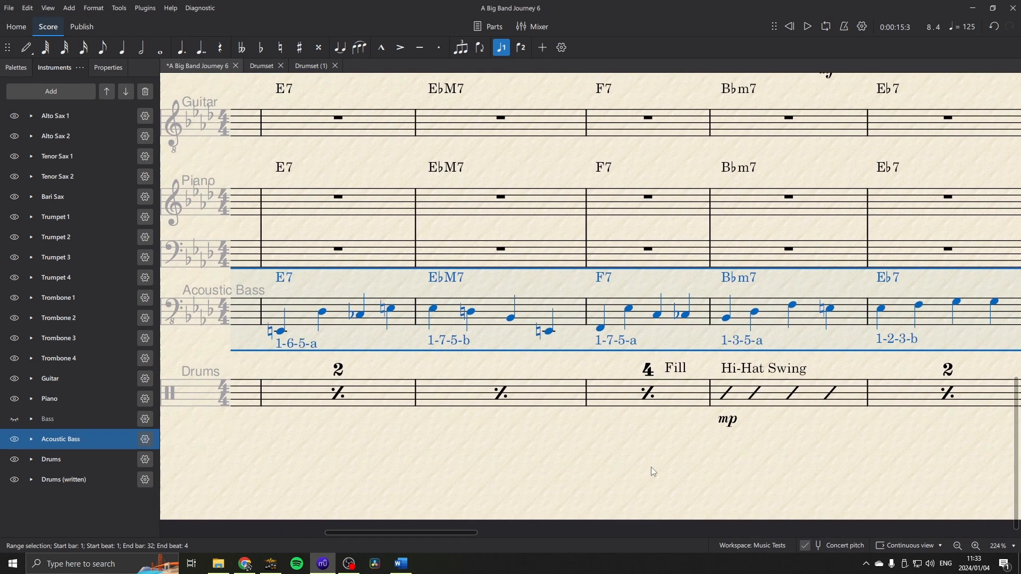
Regenerate the bass line with pattern text excluded, a 1.5 octave range and 0% non-root patterns, and close the Walking Bass settings.
{"action": "left_click", "coordinate": [145, 8]}
{"action": "left_click", "coordinate": [170, 75]}
{"action": "left_click", "coordinate": [467, 403]}
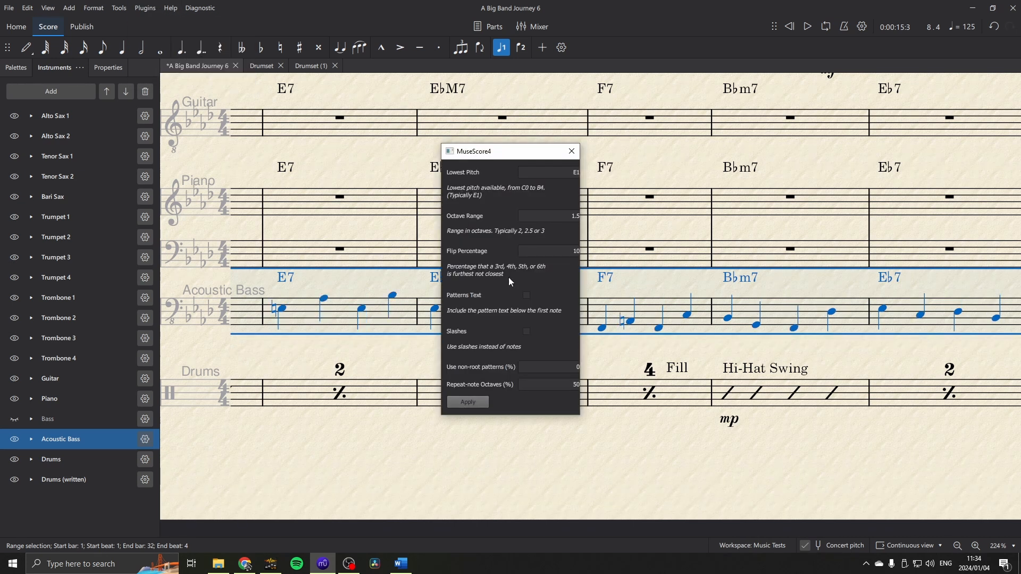
{"action": "left_click", "coordinate": [572, 151]}
Play back the opening bars of the score to check the newly generated Acoustic Bass line.
{"action": "left_click_drag", "start_coordinate": [386, 462], "coordinate": [875, 444]}
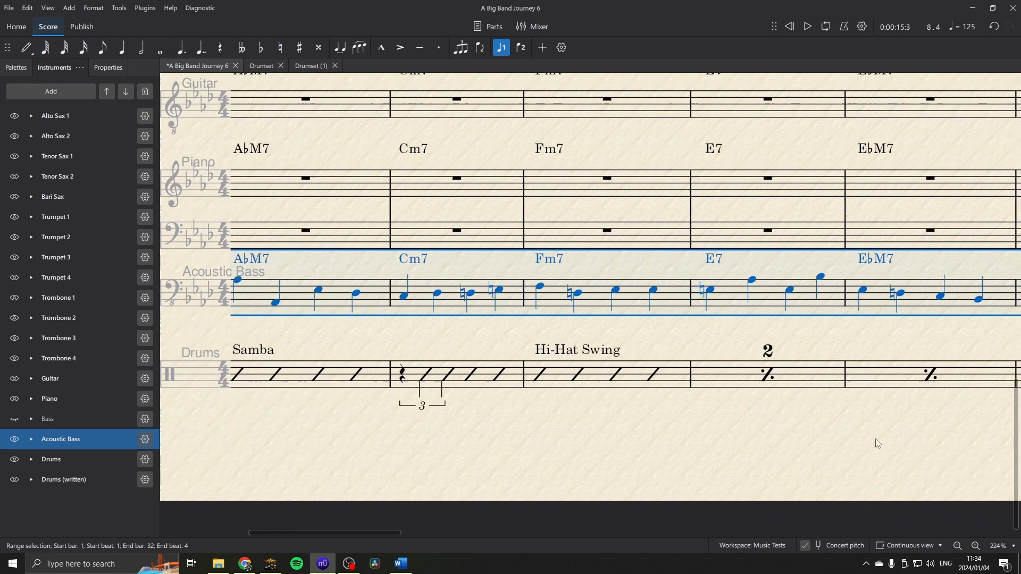
{"action": "left_click_drag", "start_coordinate": [477, 449], "coordinate": [698, 439]}
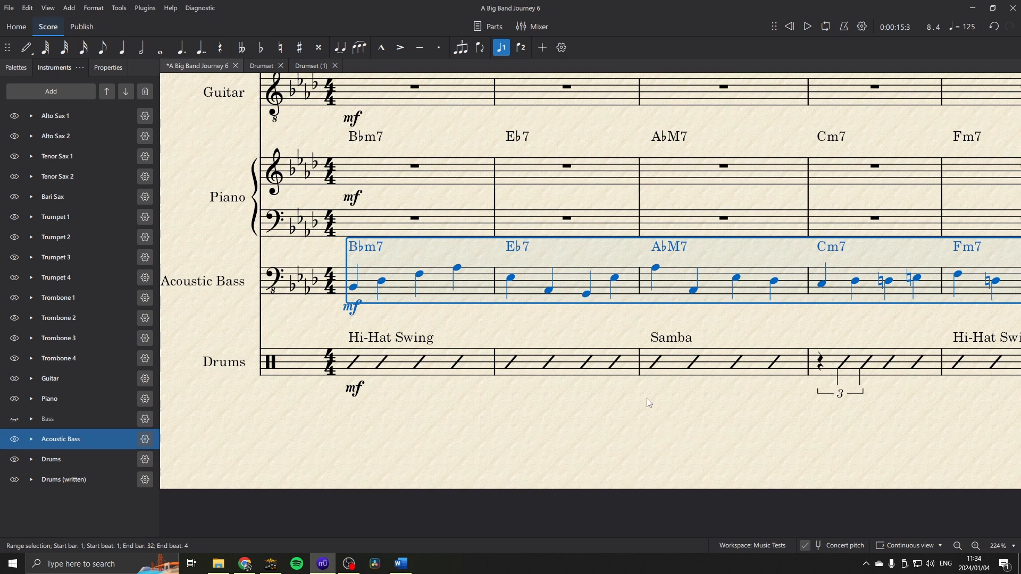
{"action": "scroll", "coordinate": [819, 319], "scroll_direction": "right", "scroll_amount": 3}
{"action": "scroll", "coordinate": [716, 314], "scroll_direction": "left", "scroll_amount": 2}
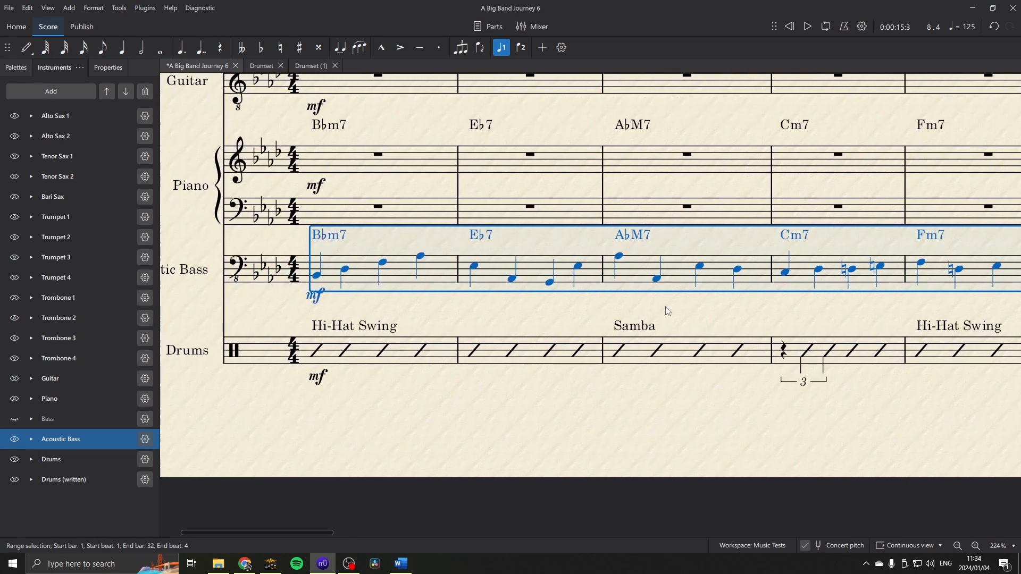
{"action": "left_click", "coordinate": [291, 278]}
{"action": "key", "text": "space"}
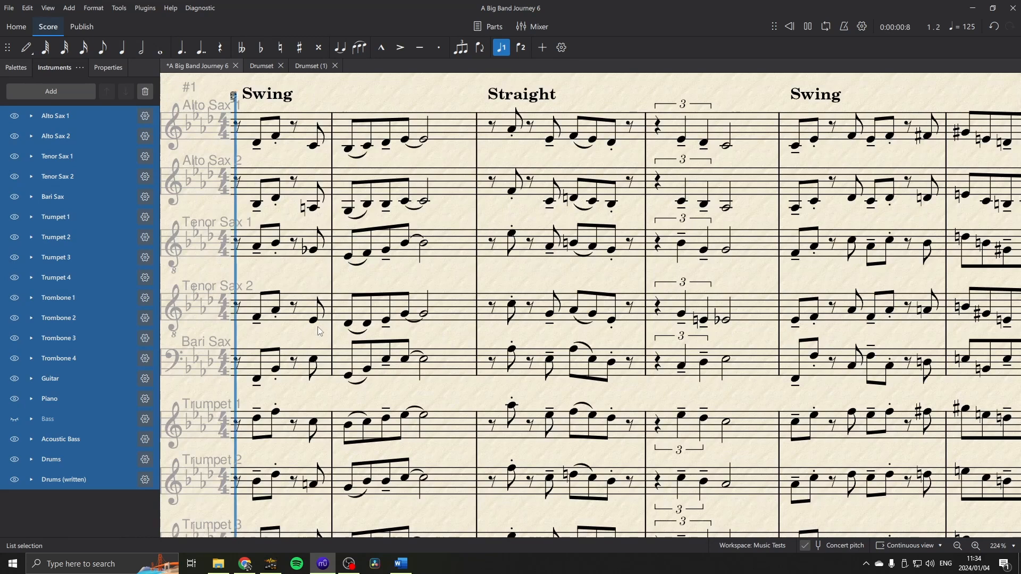
{"action": "scroll", "coordinate": [327, 330], "scroll_direction": "down", "scroll_amount": 10}
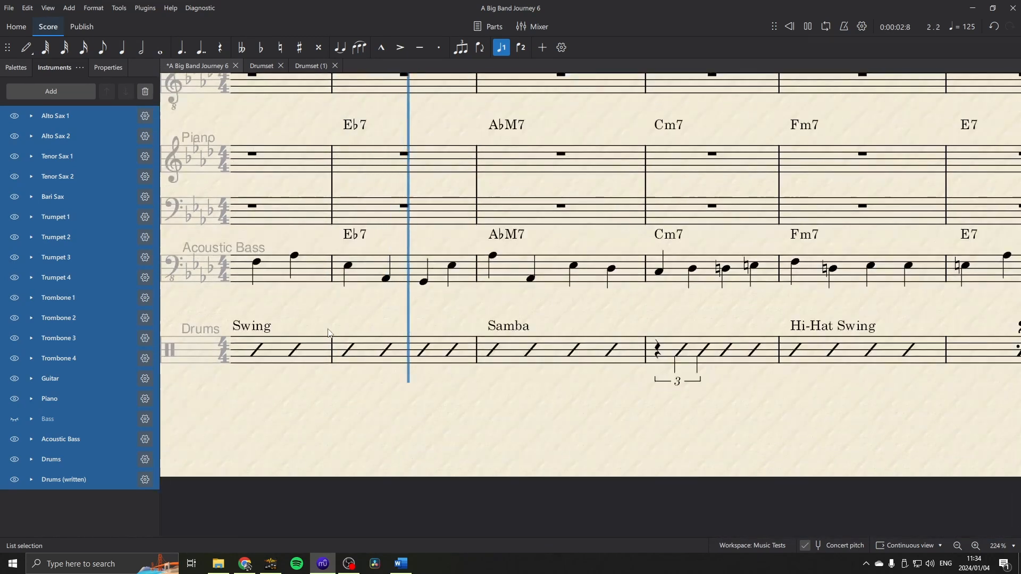
{"action": "scroll", "coordinate": [329, 334], "scroll_direction": "up", "scroll_amount": 1}
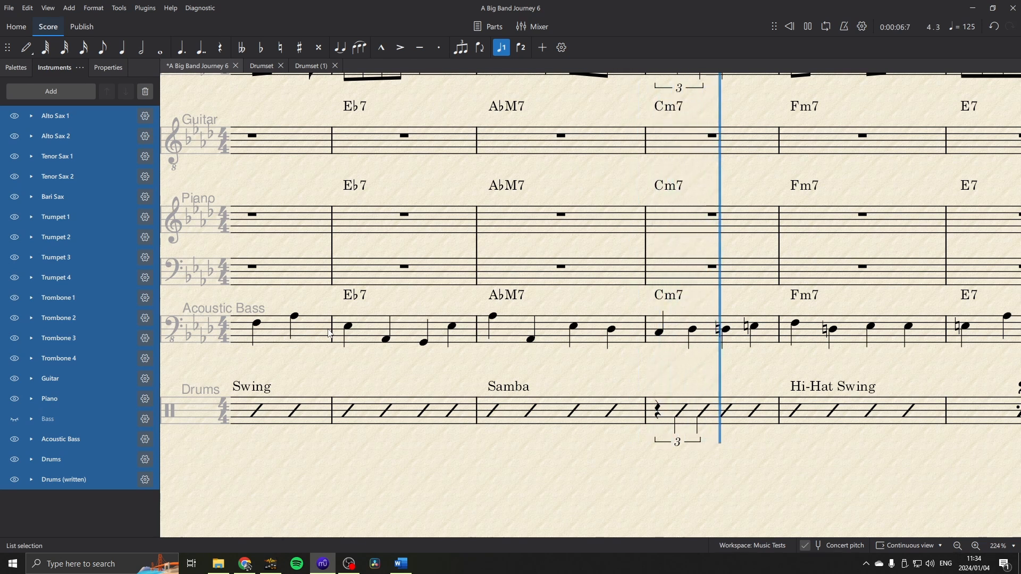
{"action": "left_click", "coordinate": [476, 378]}
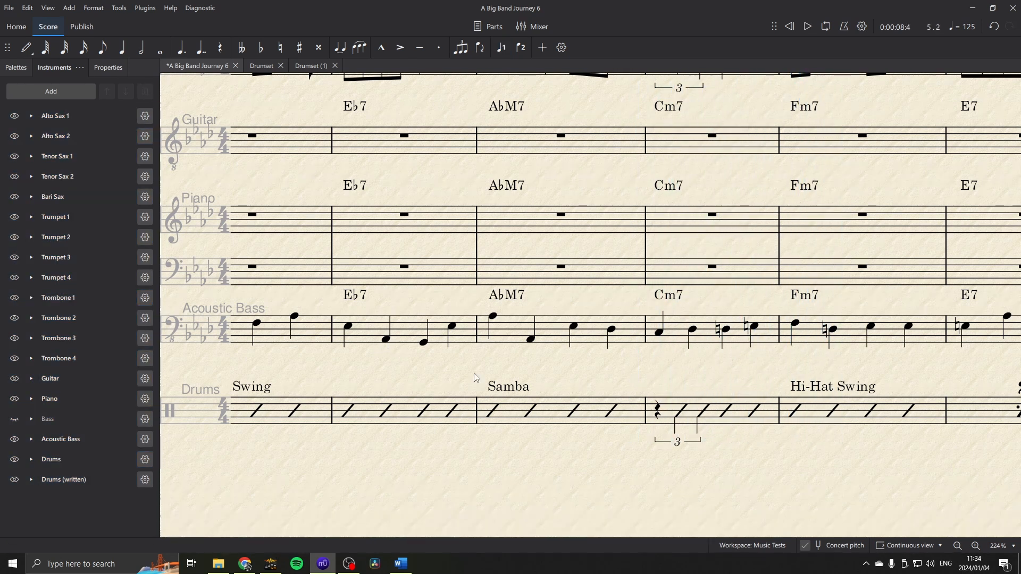
Rewrite the first beat of bar 3 in the Acoustic Bass as a dotted eighth and a sixteenth on A♭.
{"action": "scroll", "coordinate": [561, 369], "scroll_direction": "left", "scroll_amount": 3}
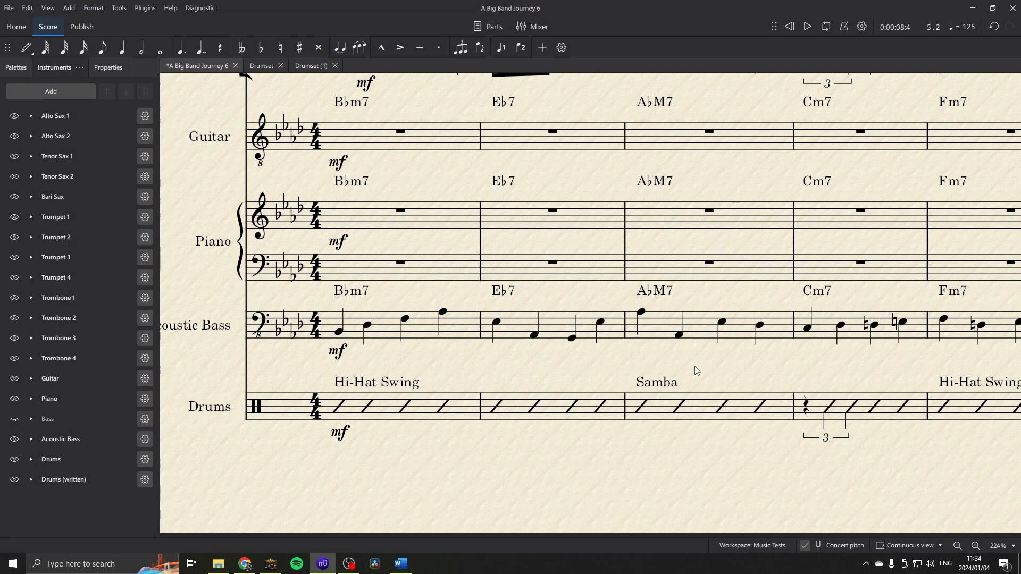
{"action": "left_click_drag", "start_coordinate": [694, 366], "coordinate": [674, 333]}
{"action": "scroll", "coordinate": [674, 350], "scroll_direction": "down", "scroll_amount": 3}
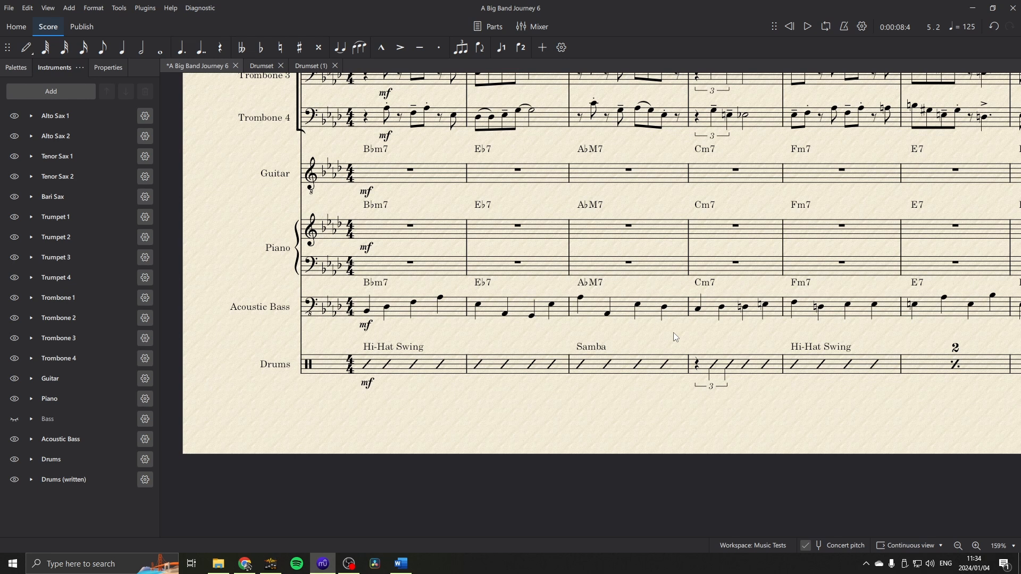
{"action": "scroll", "coordinate": [674, 333], "scroll_direction": "up", "scroll_amount": 6}
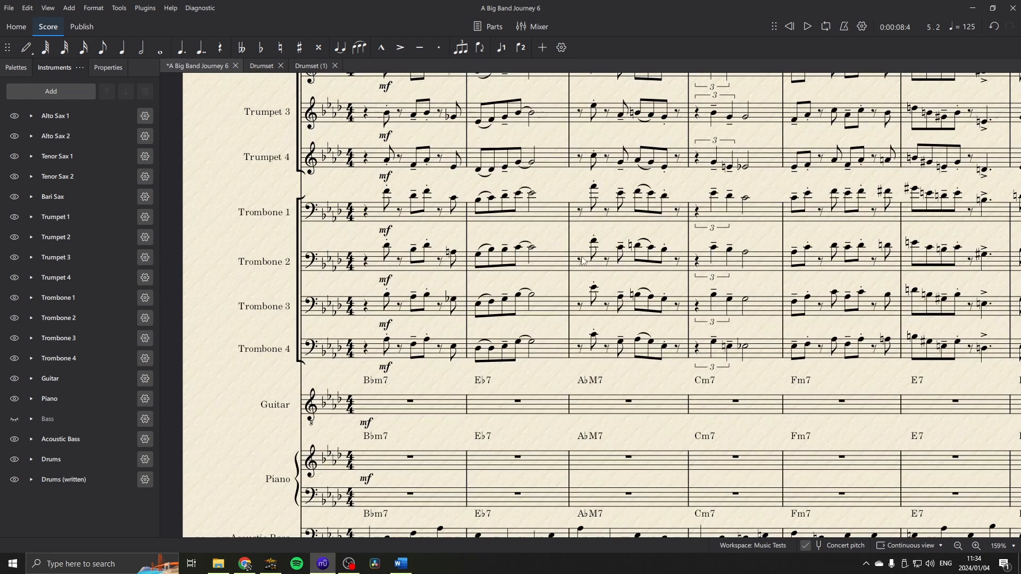
{"action": "scroll", "coordinate": [627, 271], "scroll_direction": "down", "scroll_amount": 7}
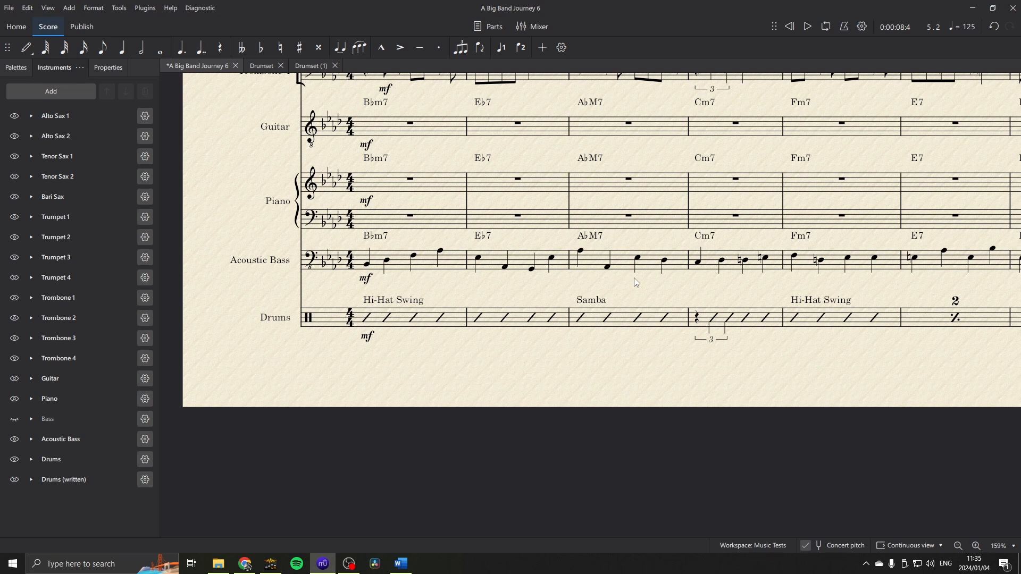
{"action": "left_click_drag", "start_coordinate": [628, 274], "coordinate": [541, 314]}
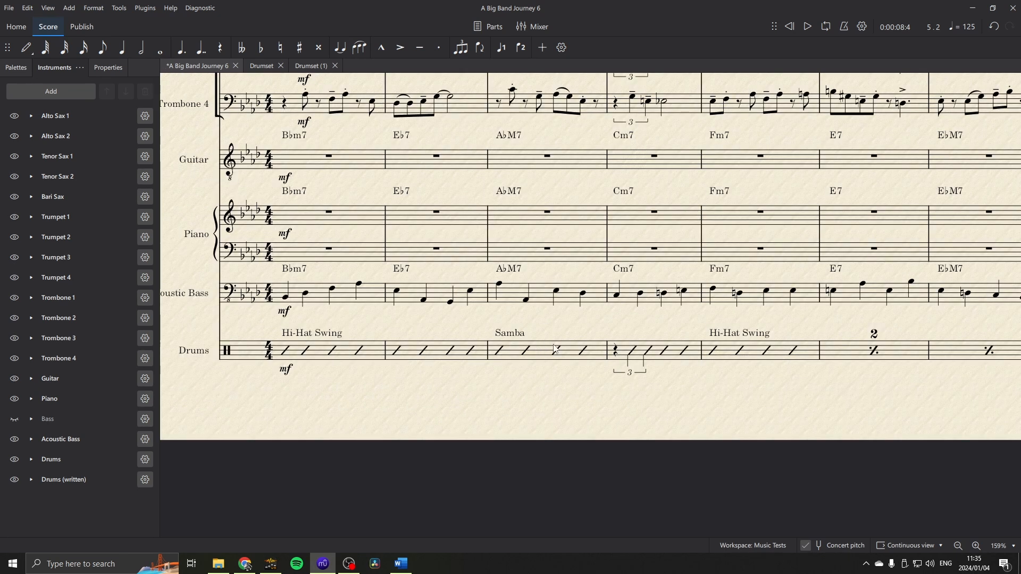
{"action": "left_click", "coordinate": [499, 285]}
{"action": "key", "text": "4"}
{"action": "key", "text": "period"}
{"action": "key", "text": "Right"}
{"action": "key", "text": "n"}
{"action": "key", "text": "a"}
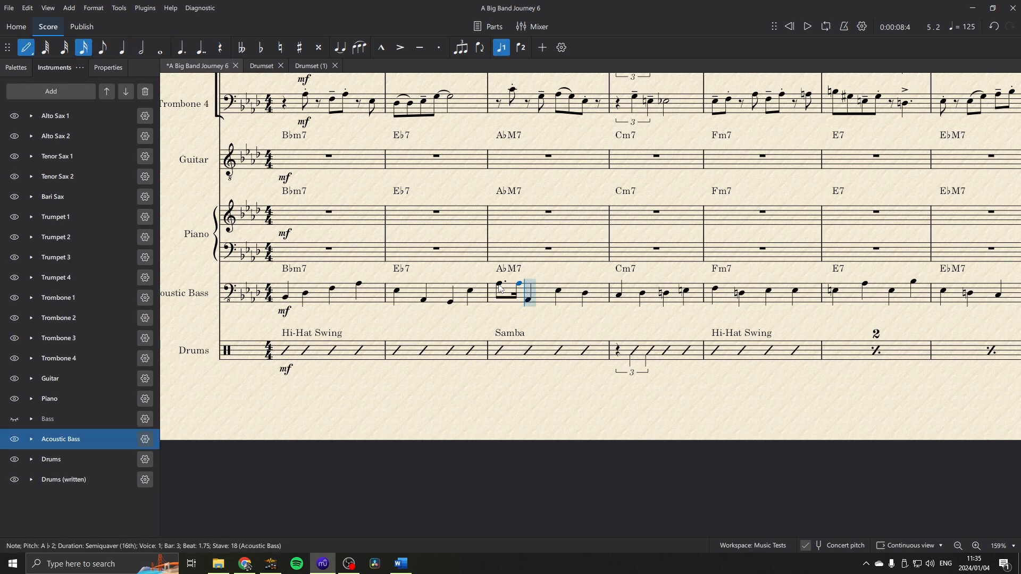
Fill the rest of bar 3 in the Acoustic Bass with eighths: E♭, low A♭, a rest, low A♭, E♭ and D♭.
{"action": "key", "text": "4"}
{"action": "key", "text": "e"}
{"action": "key", "text": "a"}
{"action": "key", "text": "ctrl+Down"}
{"action": "key", "text": "0"}
{"action": "key", "text": "a"}
{"action": "key", "text": "e"}
{"action": "key", "text": "d"}
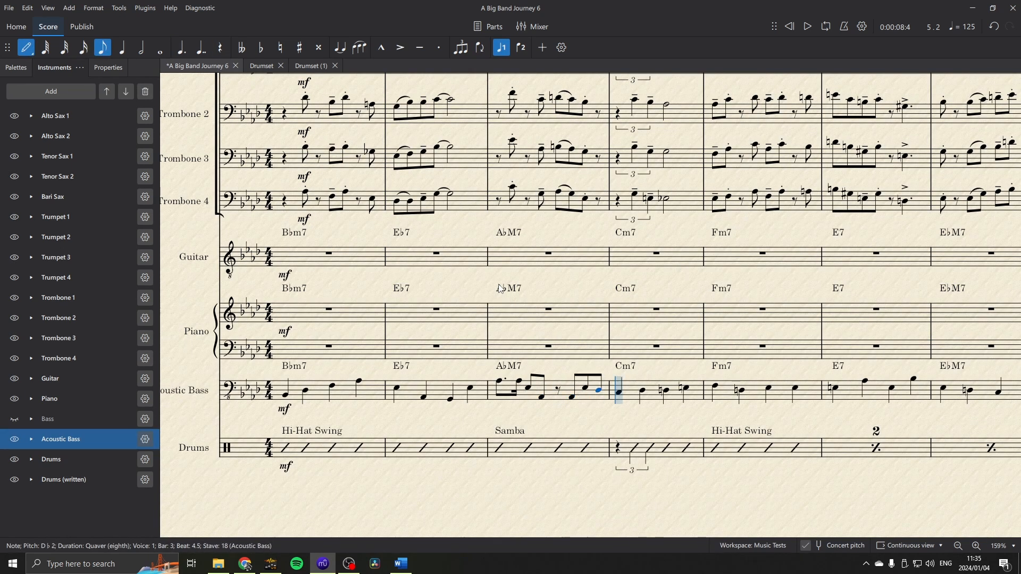
Start bar 4 of the Acoustic Bass with a quarter-note triplet made of a rest, C and low G.
{"action": "key", "text": "6"}
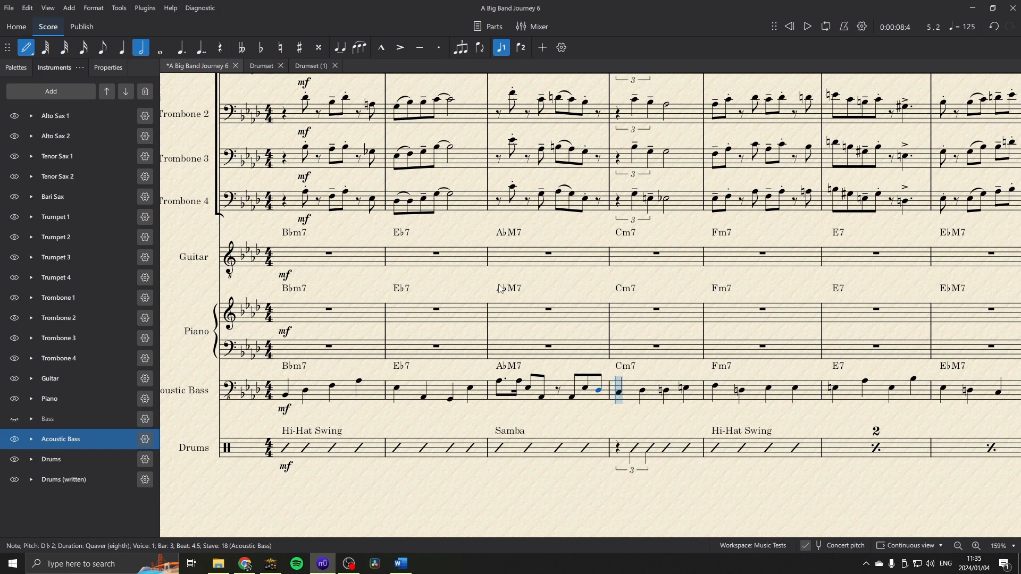
{"action": "key", "text": "ctrl+3"}
{"action": "key", "text": "c"}
{"action": "key", "text": "ctrl+z"}
{"action": "key", "text": "c"}
{"action": "key", "text": "g"}
Complete bar 4 of the Acoustic Bass with a dotted eighth C, a sixteenth C and a quarter-note G2.
{"action": "key", "text": "4"}
{"action": "key", "text": "period"}
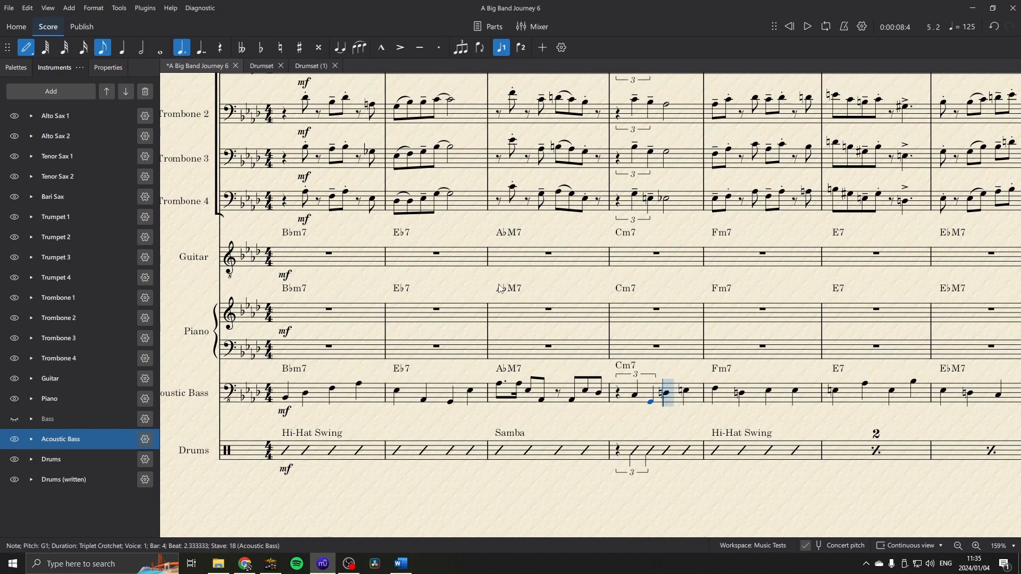
{"action": "key", "text": "c"}
{"action": "key", "text": "3"}
{"action": "key", "text": "c"}
{"action": "key", "text": "5"}
{"action": "key", "text": "g"}
{"action": "key", "text": "ctrl+Up"}
{"action": "key", "text": "Escape"}
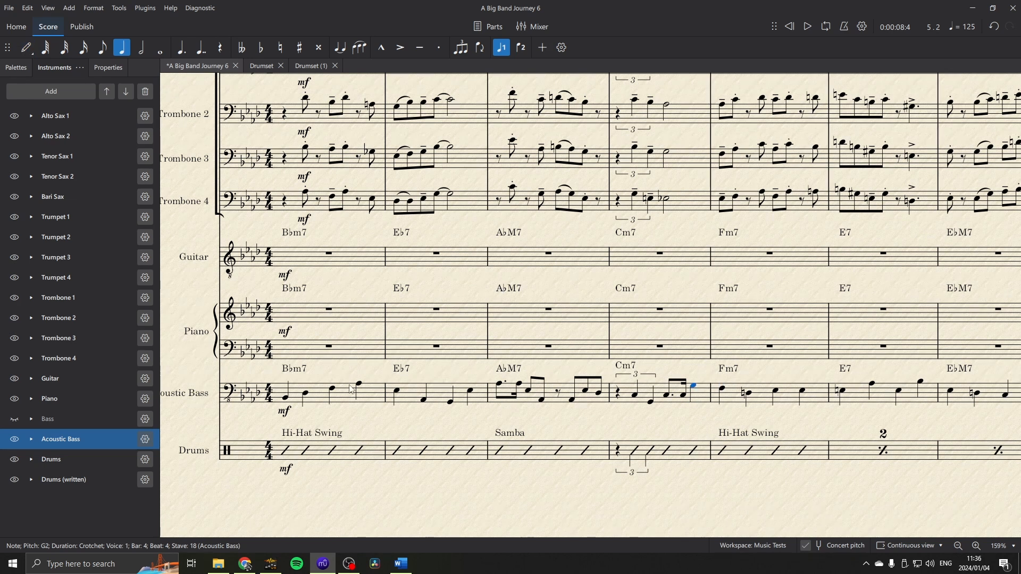
Play back the score from the start to hear the rewritten bass notes in bars 3 and 4.
{"action": "left_click", "coordinate": [268, 395]}
{"action": "key", "text": "space"}
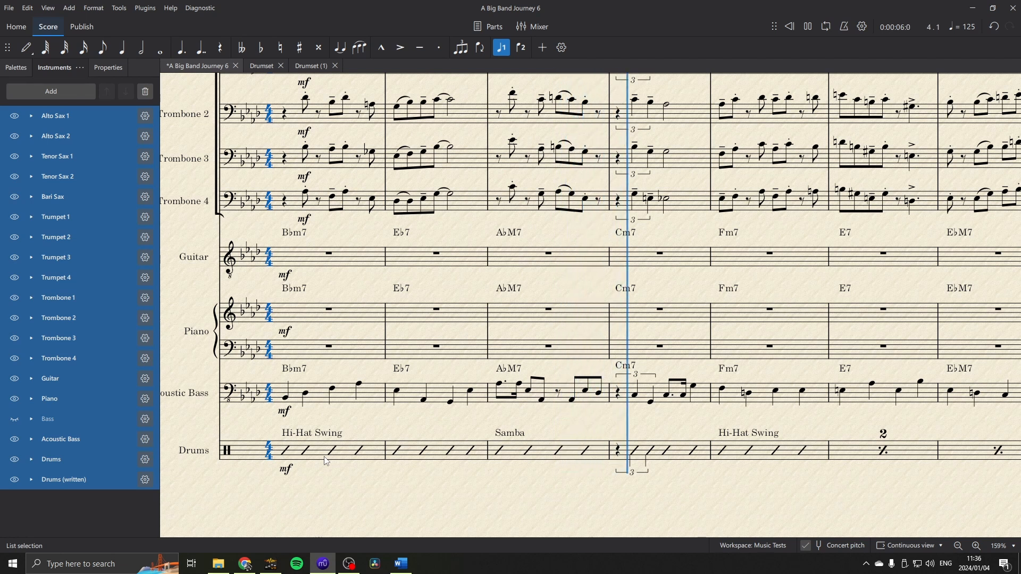
{"action": "key", "text": "space"}
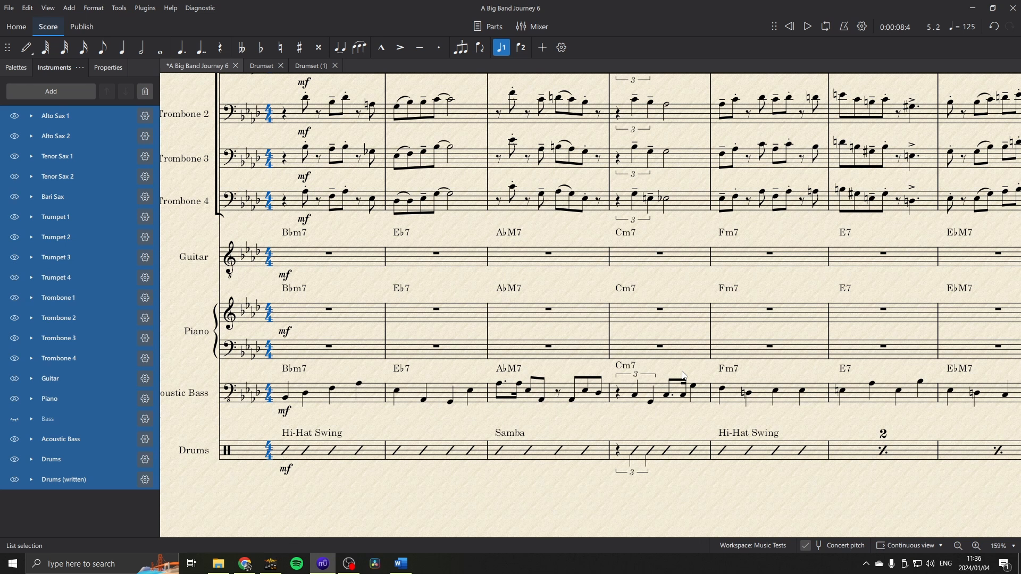
Examine the Acoustic Bass line in the bars after the rewritten section and return to the score's opening.
{"action": "left_click_drag", "start_coordinate": [683, 372], "coordinate": [674, 344]}
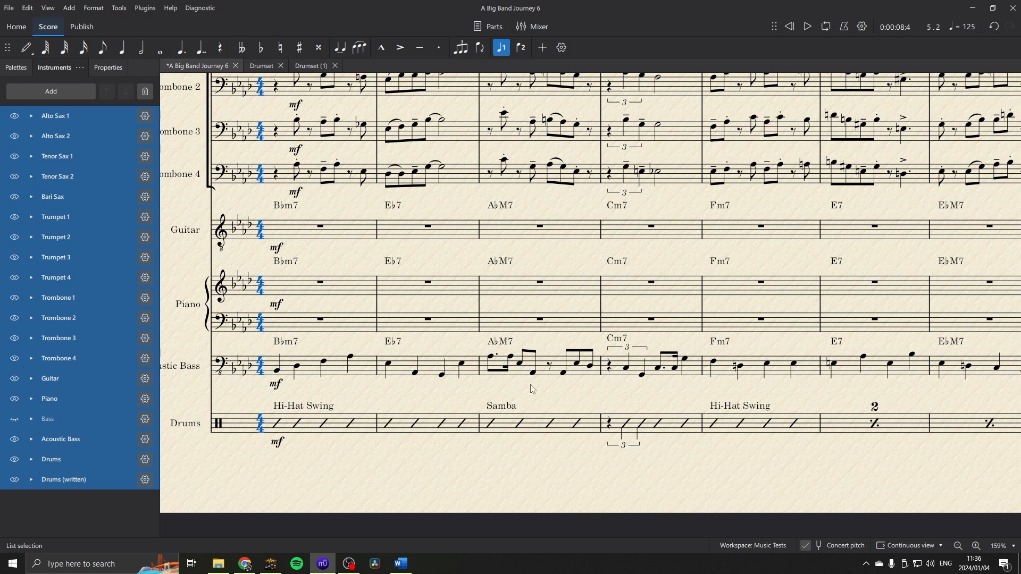
{"action": "left_click", "coordinate": [550, 391]}
{"action": "left_click_drag", "start_coordinate": [745, 384], "coordinate": [337, 369]}
{"action": "left_click_drag", "start_coordinate": [706, 369], "coordinate": [278, 365]}
{"action": "left_click_drag", "start_coordinate": [747, 361], "coordinate": [452, 360]}
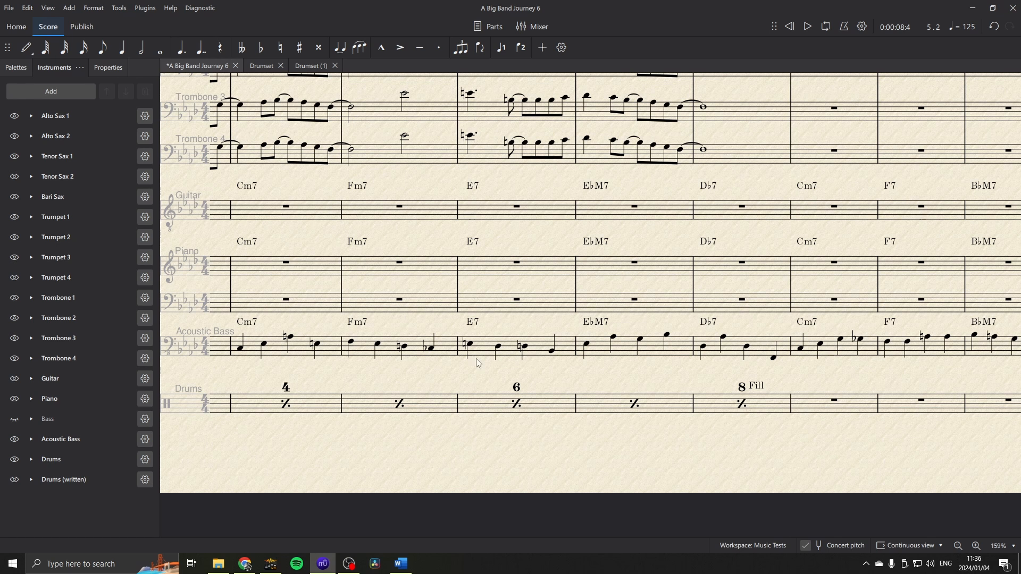
{"action": "scroll", "coordinate": [432, 368], "scroll_direction": "right", "scroll_amount": 5}
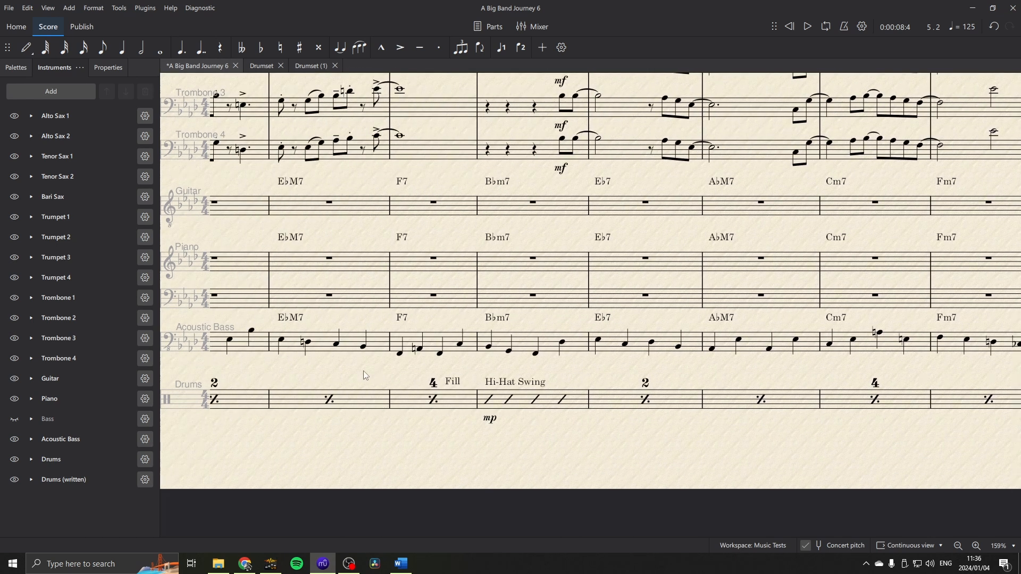
{"action": "scroll", "coordinate": [363, 371], "scroll_direction": "left", "scroll_amount": 8}
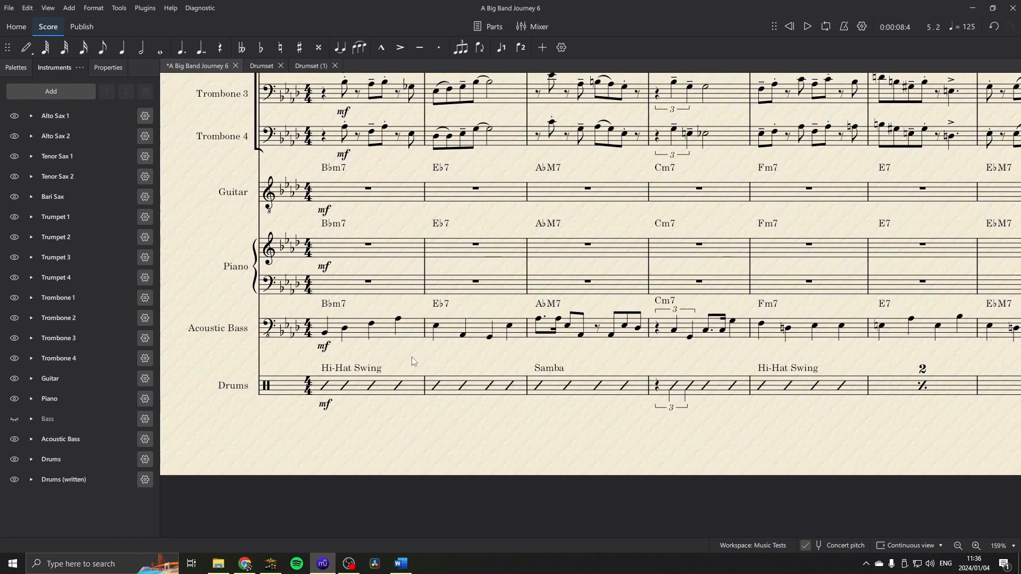
Show the mixer and set the Acoustic Bass 2 channel's sound to Slap Bass from the MS Basic soundfont.
{"action": "left_click", "coordinate": [541, 27]}
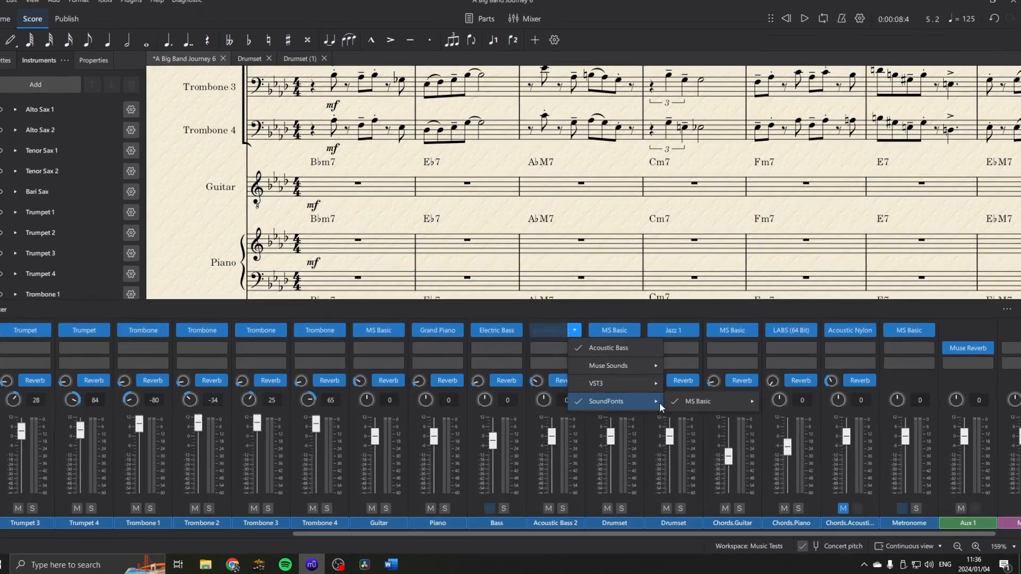
{"action": "mouse_move", "coordinate": [702, 403]}
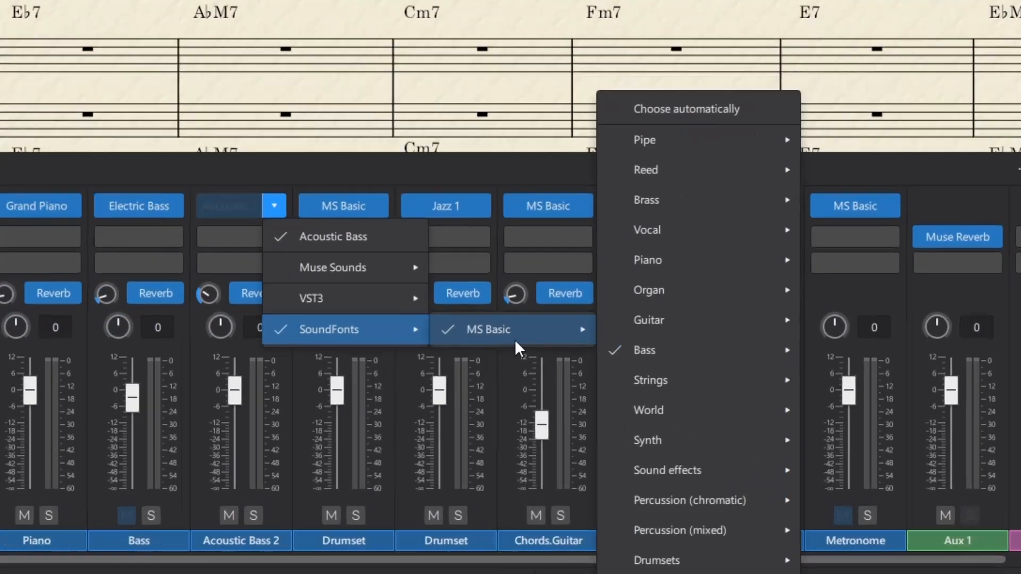
{"action": "mouse_move", "coordinate": [802, 413]}
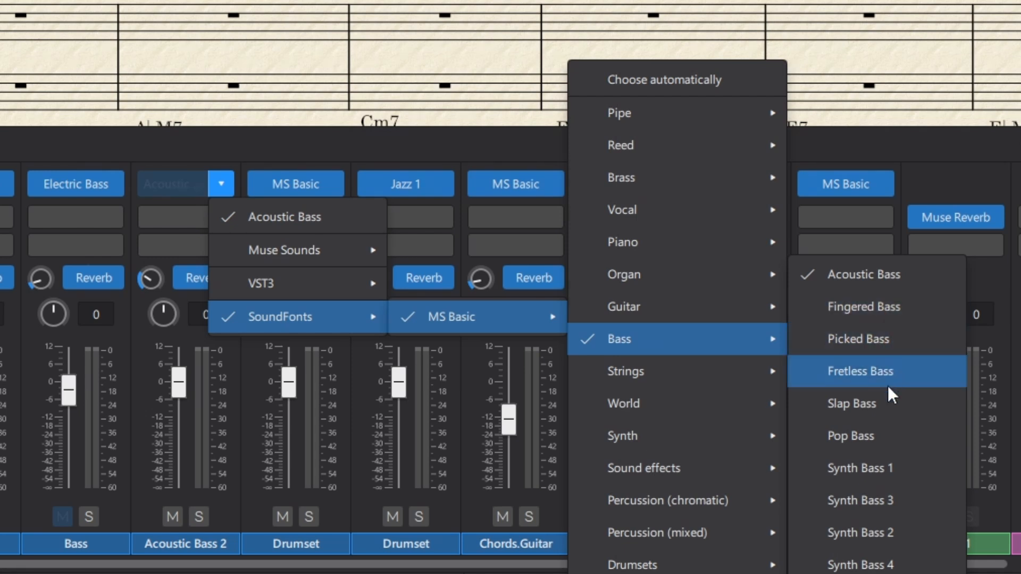
{"action": "left_click", "coordinate": [889, 403]}
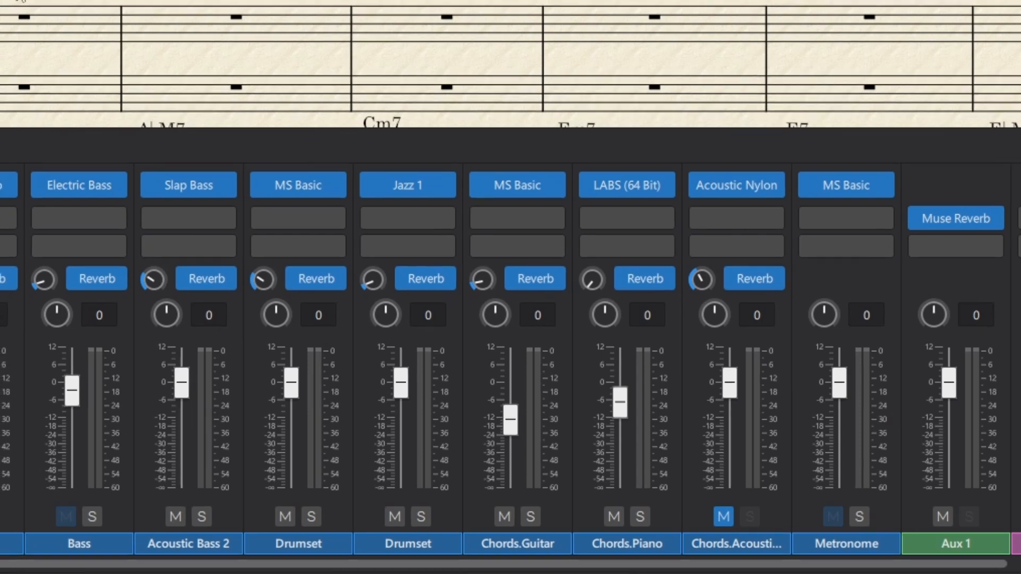
Play back the first two bars to hear the Acoustic Bass part with the Slap Bass sound.
{"action": "scroll", "coordinate": [470, 234], "scroll_direction": "down", "scroll_amount": 4}
{"action": "key", "text": "space"}
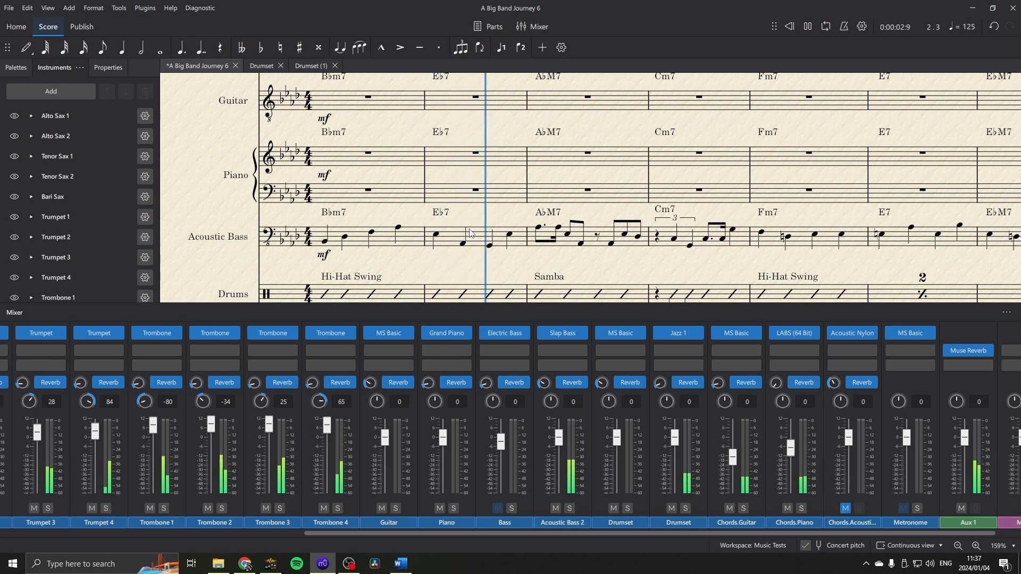
{"action": "key", "text": "space"}
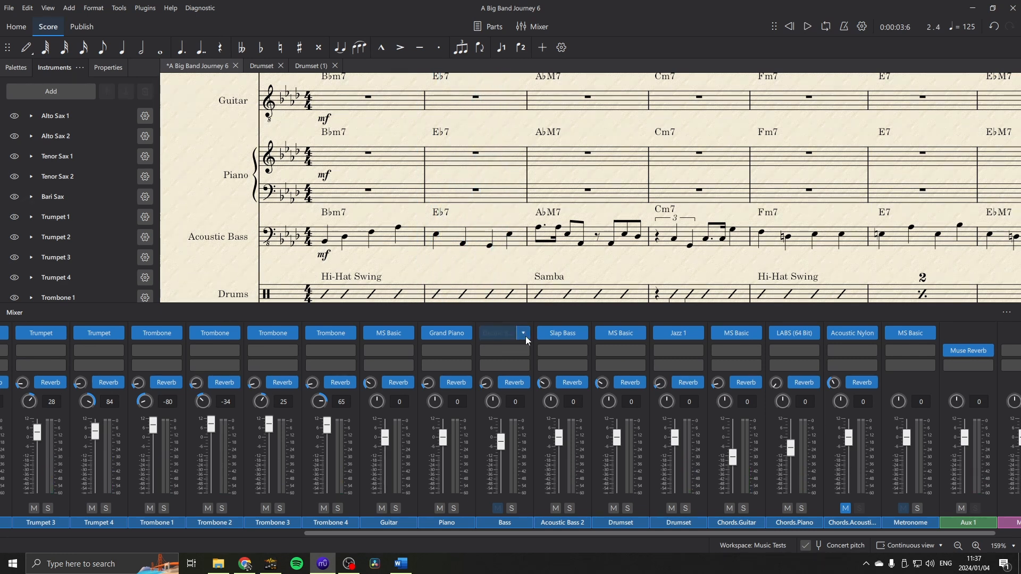
Set the Acoustic Bass 2 channel's sound to MS Basic's Picked Bass and play the score from bar 8.
{"action": "left_click", "coordinate": [581, 333]}
{"action": "mouse_move", "coordinate": [617, 403]}
{"action": "mouse_move", "coordinate": [709, 406]}
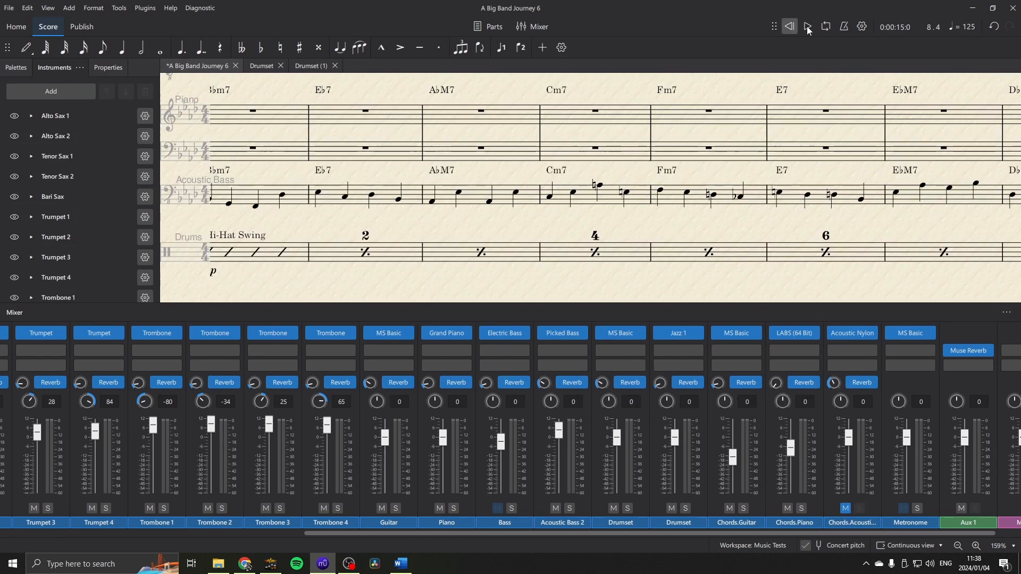
{"action": "left_click", "coordinate": [807, 26]}
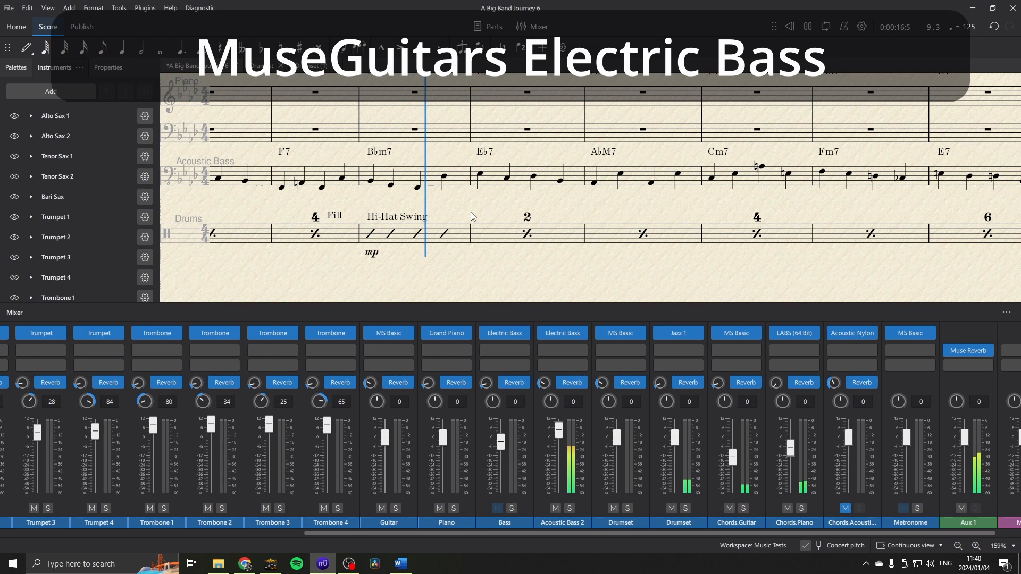
Stop the playback and return to the score's opening bars to review the Acoustic Bass part.
{"action": "key", "text": "space"}
{"action": "left_click_drag", "start_coordinate": [478, 204], "coordinate": [676, 201]}
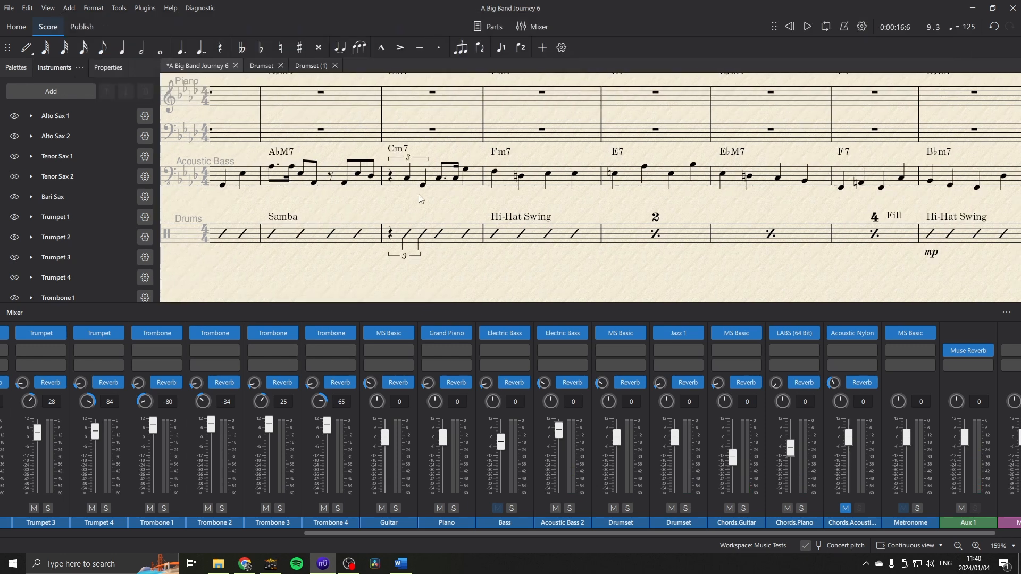
{"action": "left_click_drag", "start_coordinate": [422, 194], "coordinate": [719, 198]}
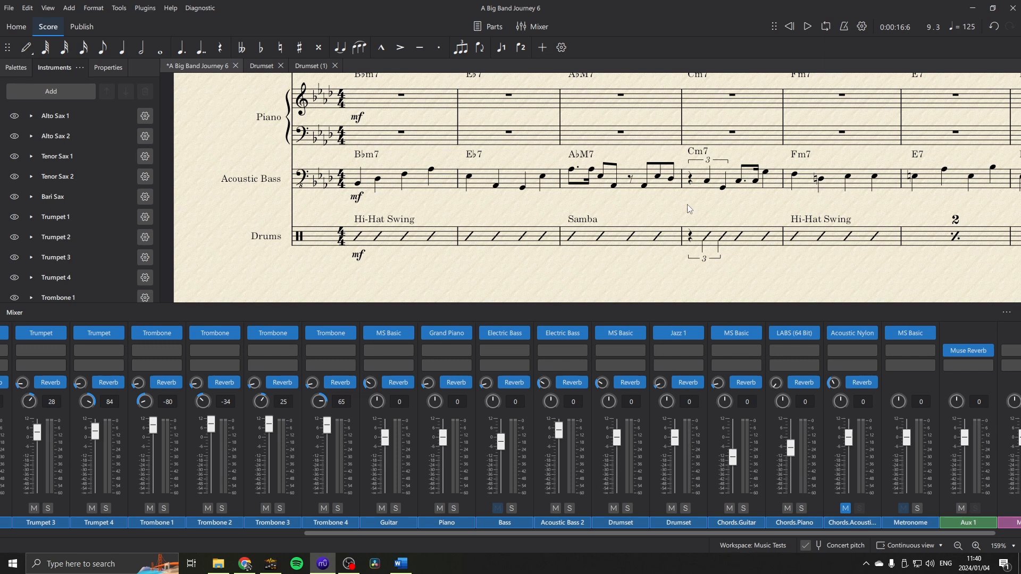
{"action": "left_click_drag", "start_coordinate": [595, 209], "coordinate": [612, 223]}
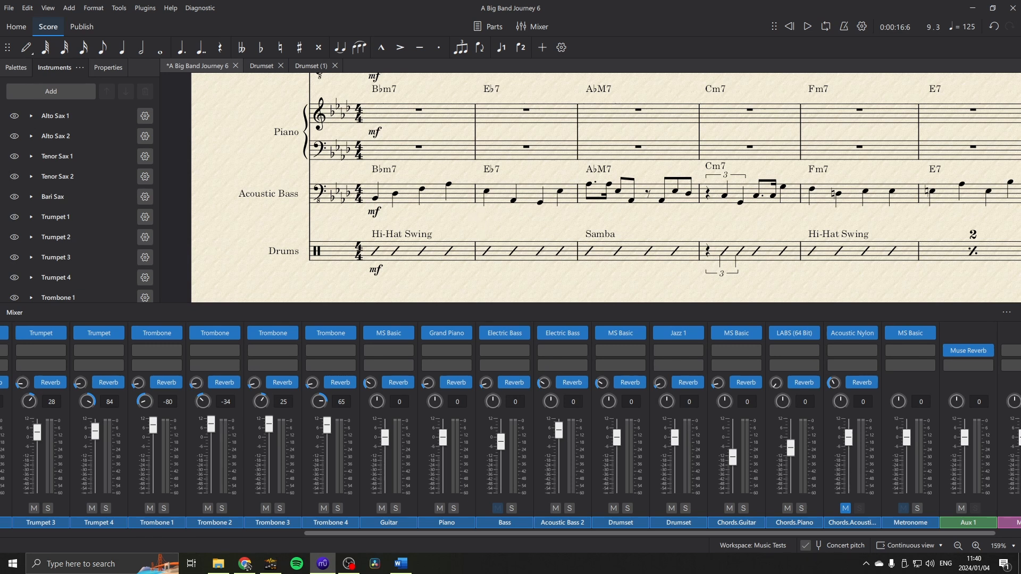
Switch to Chrome to view the YouTube lesson on ornamenting walking lines, and return to MuseScore.
{"action": "key", "text": "alt+Tab"}
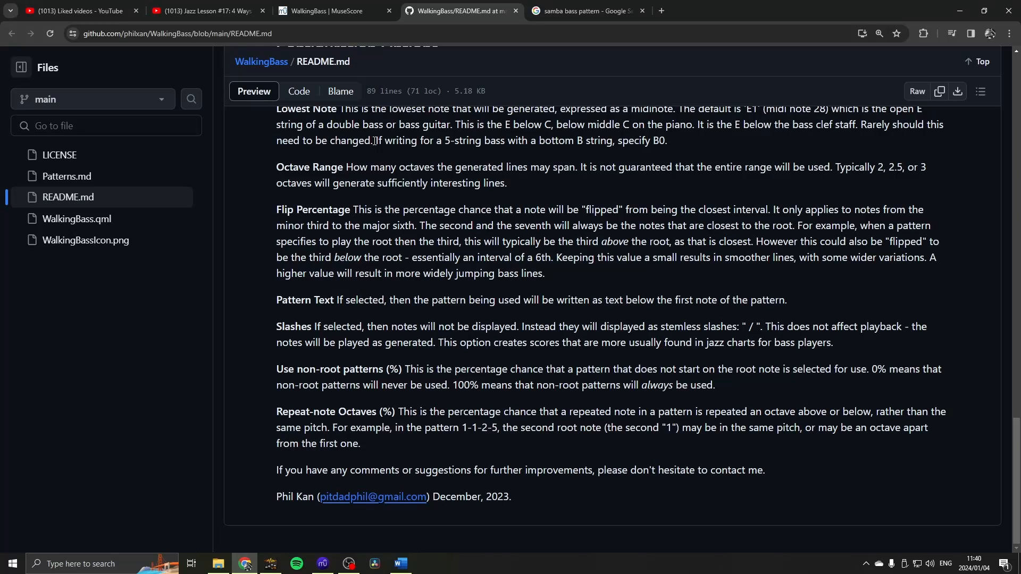
{"action": "left_click", "coordinate": [207, 11]}
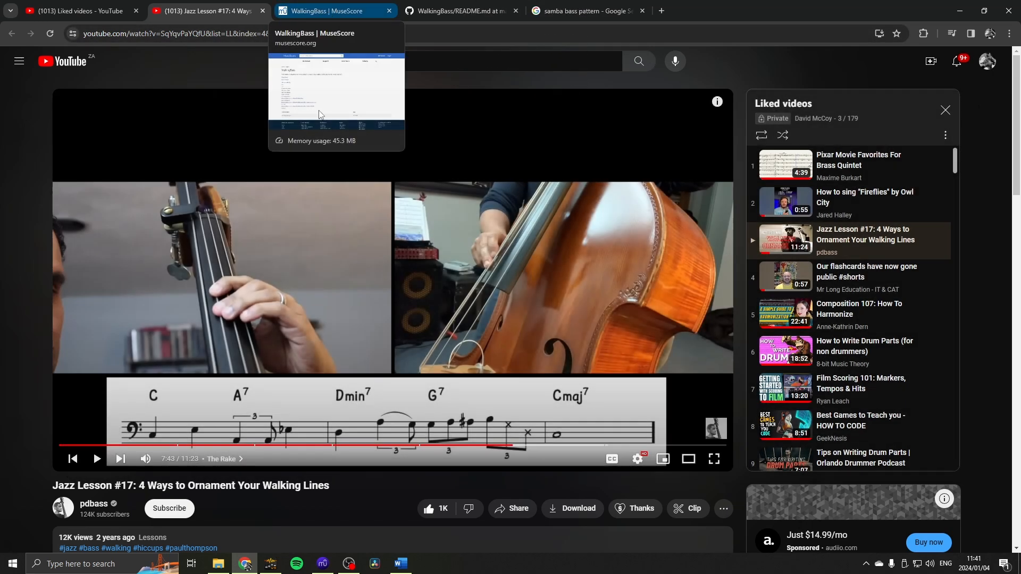
{"action": "key", "text": "alt+Tab"}
Replace the first E♭ crotchet in bar 2 of the Acoustic Bass with two repeated E♭ quavers.
{"action": "left_click_drag", "start_coordinate": [542, 282], "coordinate": [463, 297]}
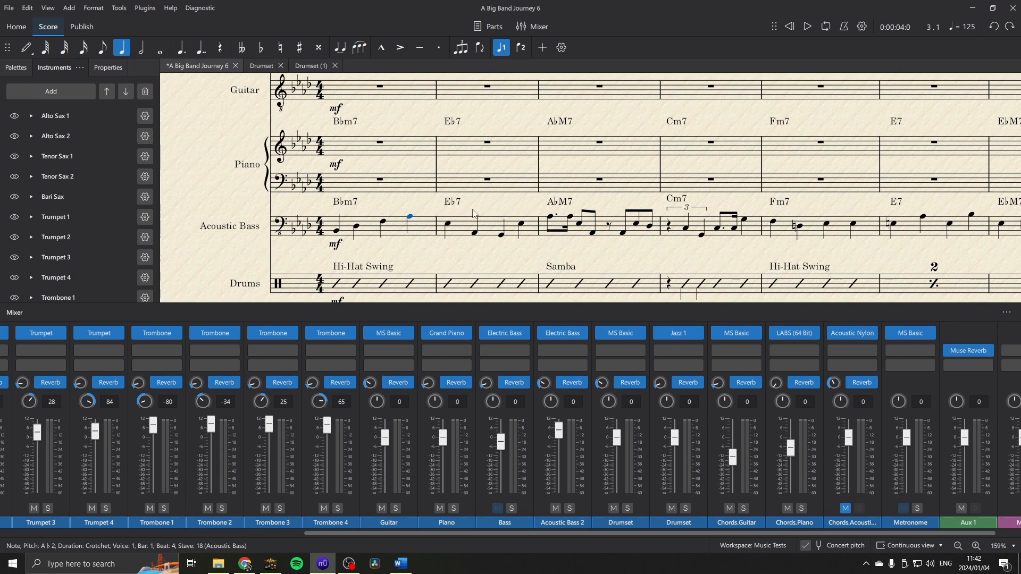
{"action": "left_click", "coordinate": [474, 211]}
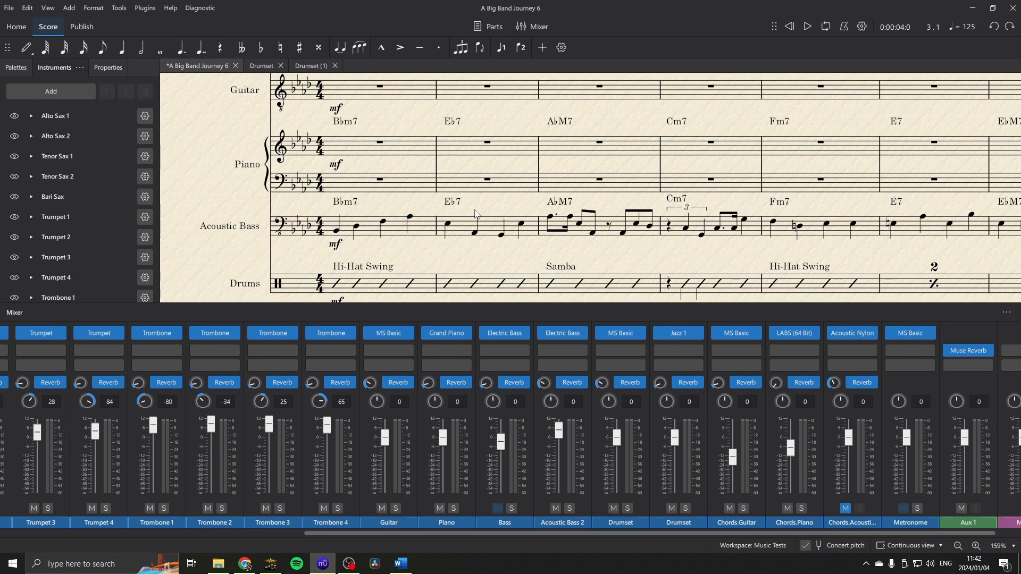
{"action": "left_click", "coordinate": [452, 229]}
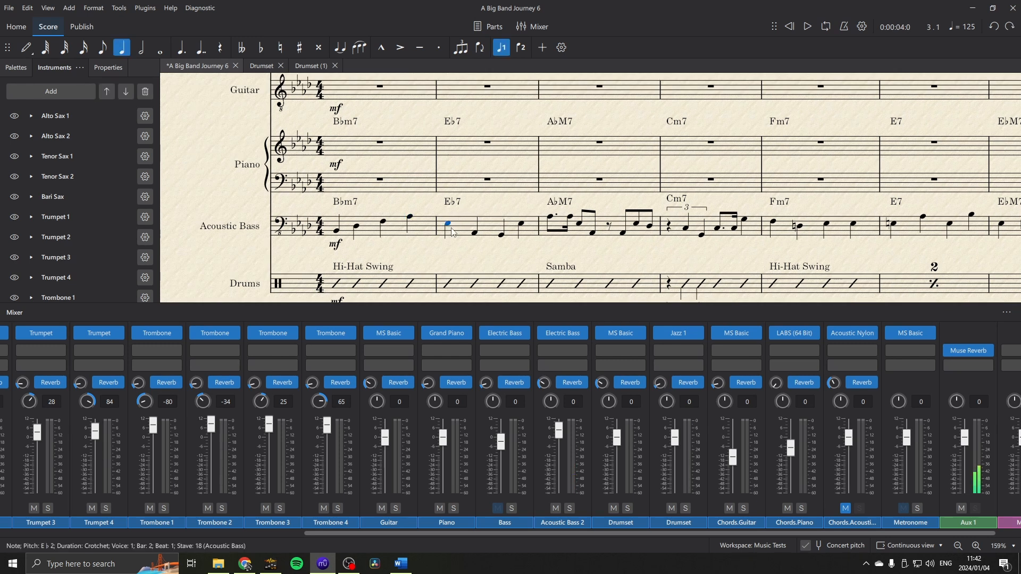
{"action": "key", "text": "4"}
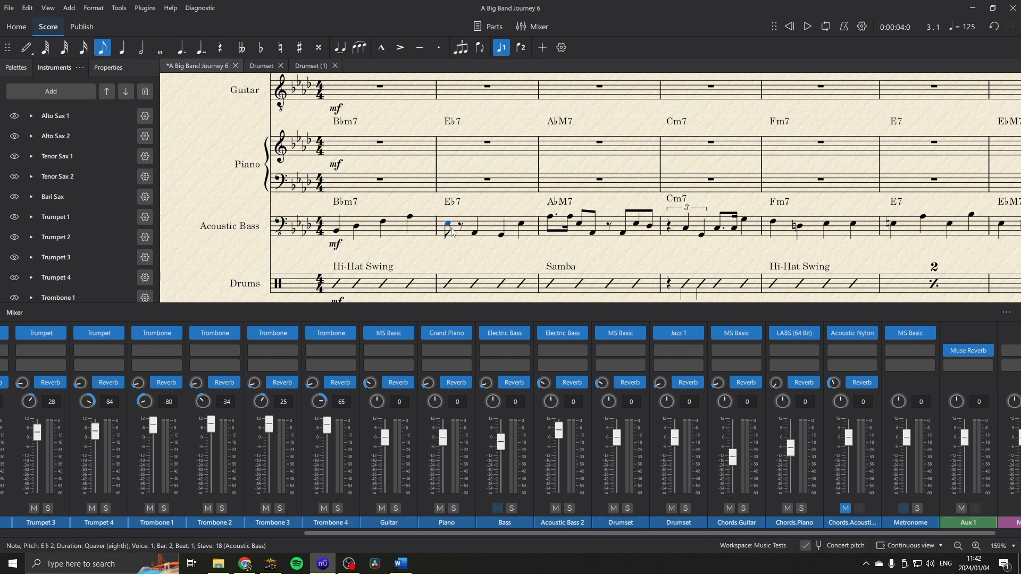
{"action": "key", "text": "r"}
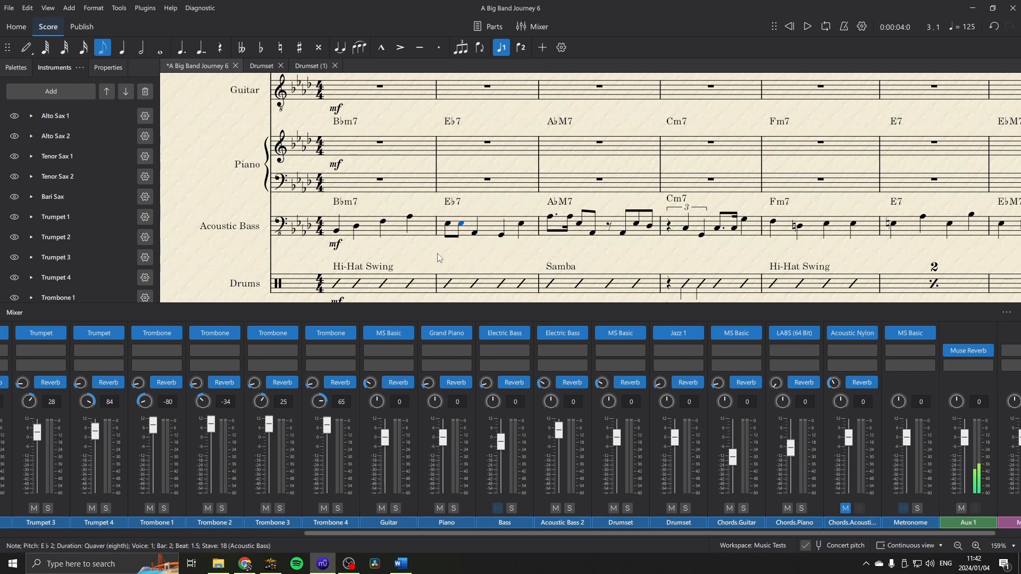
Play the score from bar 1 through bar 2 to hear the repeated quavers in the Acoustic Bass.
{"action": "left_click", "coordinate": [403, 234]}
{"action": "key", "text": "space"}
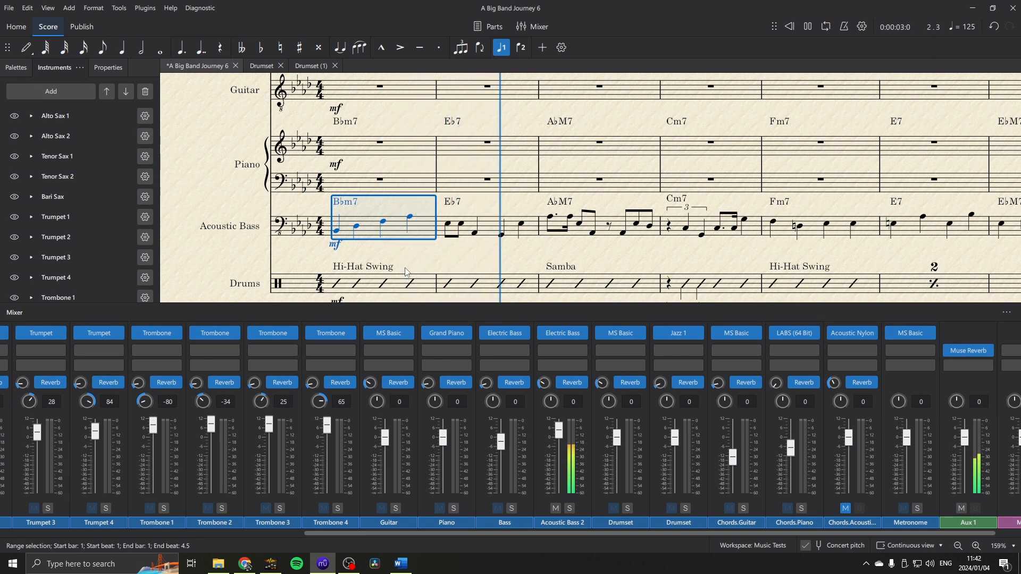
{"action": "key", "text": "space"}
{"action": "left_click", "coordinate": [418, 257]}
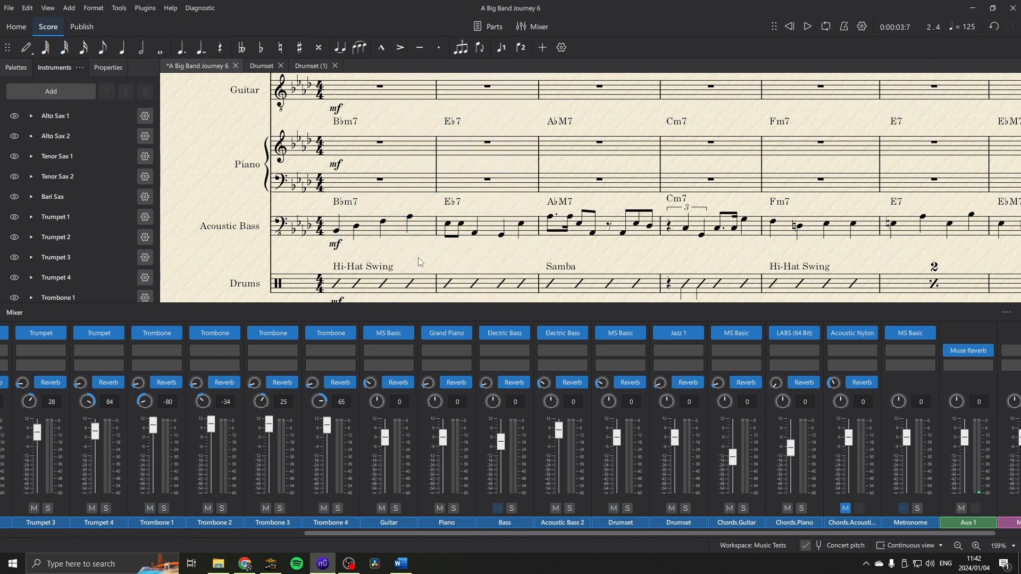
Raise the Moderate Swing marking above bar 1 and try deleting the greyed Swing text beneath it.
{"action": "scroll", "coordinate": [418, 257], "scroll_direction": "up", "scroll_amount": 15}
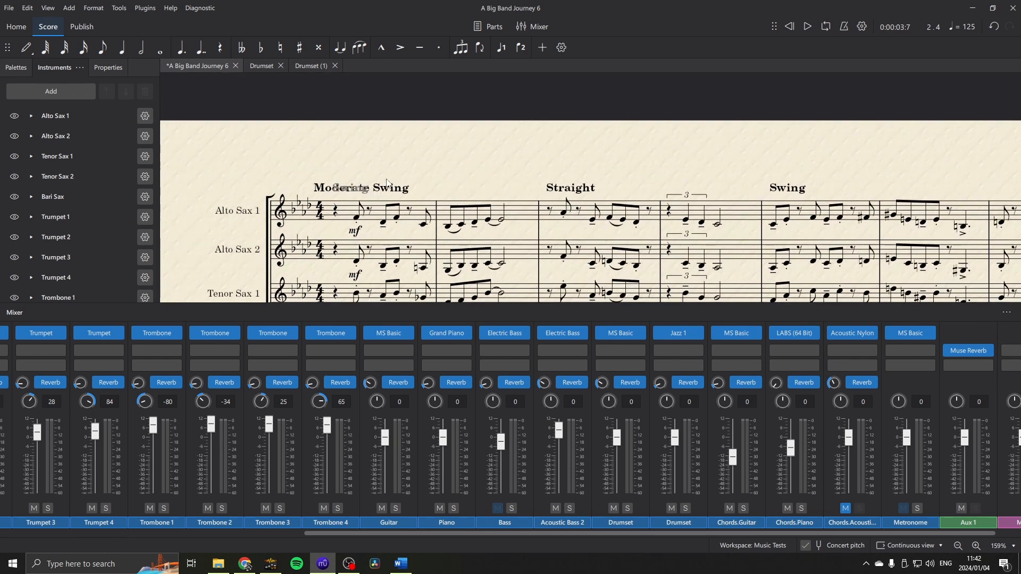
{"action": "left_click", "coordinate": [387, 183]}
{"action": "left_click", "coordinate": [360, 194]}
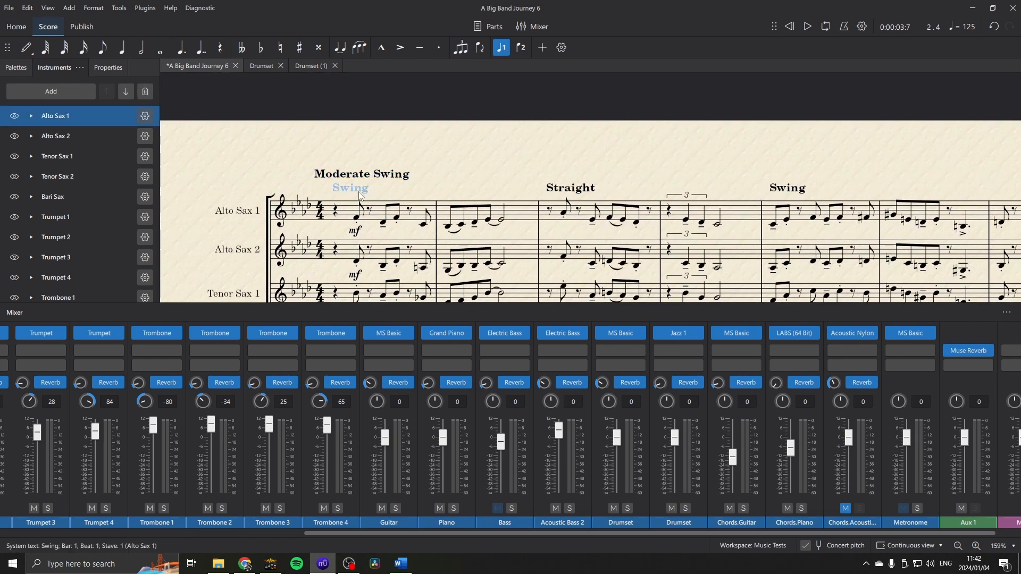
{"action": "key", "text": "Delete"}
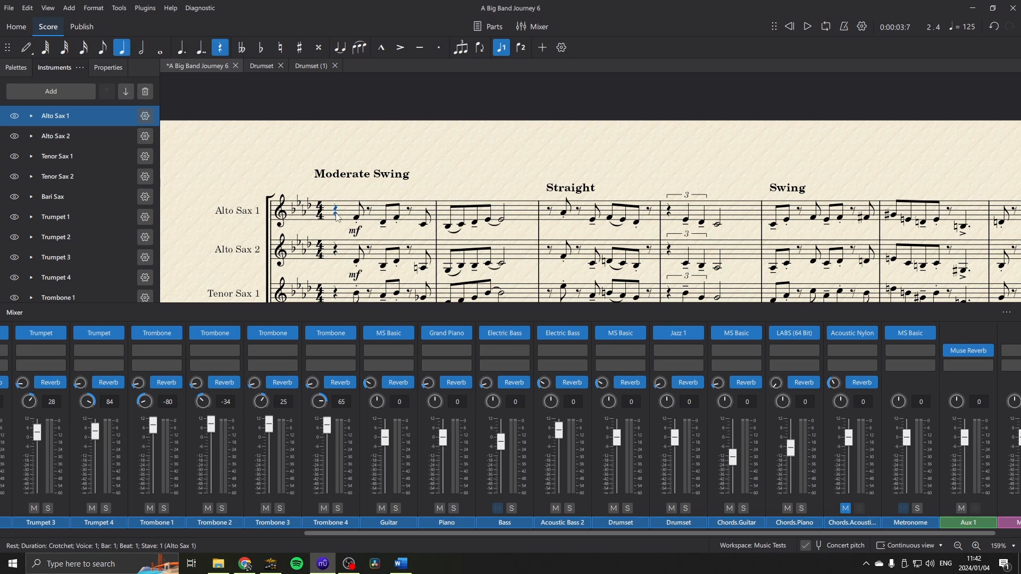
{"action": "key", "text": "ctrl+z"}
{"action": "key", "text": "Escape"}
Return to the Acoustic Bass staff and play back its first two bars again.
{"action": "scroll", "coordinate": [406, 189], "scroll_direction": "down", "scroll_amount": 10}
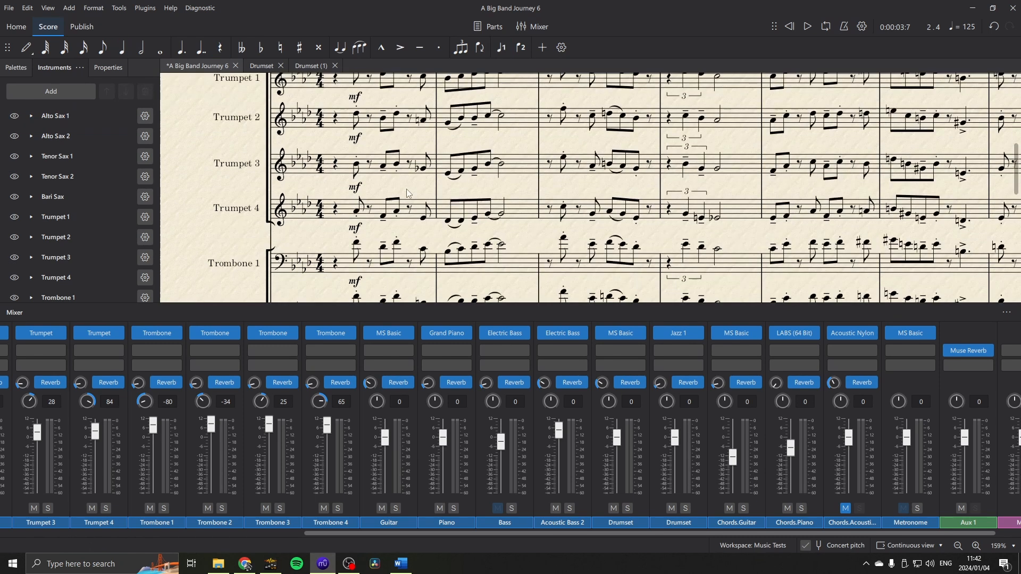
{"action": "scroll", "coordinate": [407, 189], "scroll_direction": "down", "scroll_amount": 8}
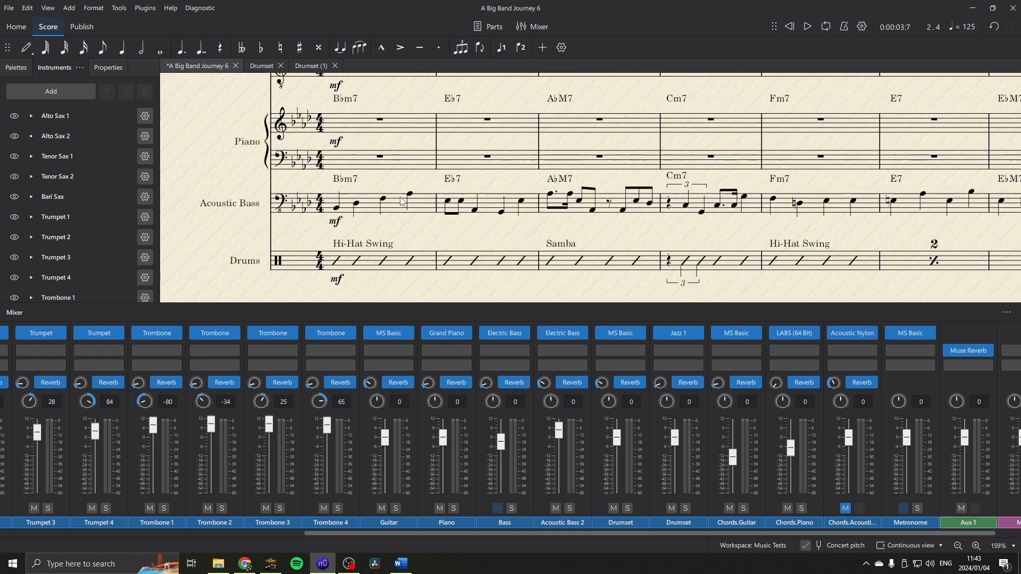
{"action": "left_click", "coordinate": [372, 210]}
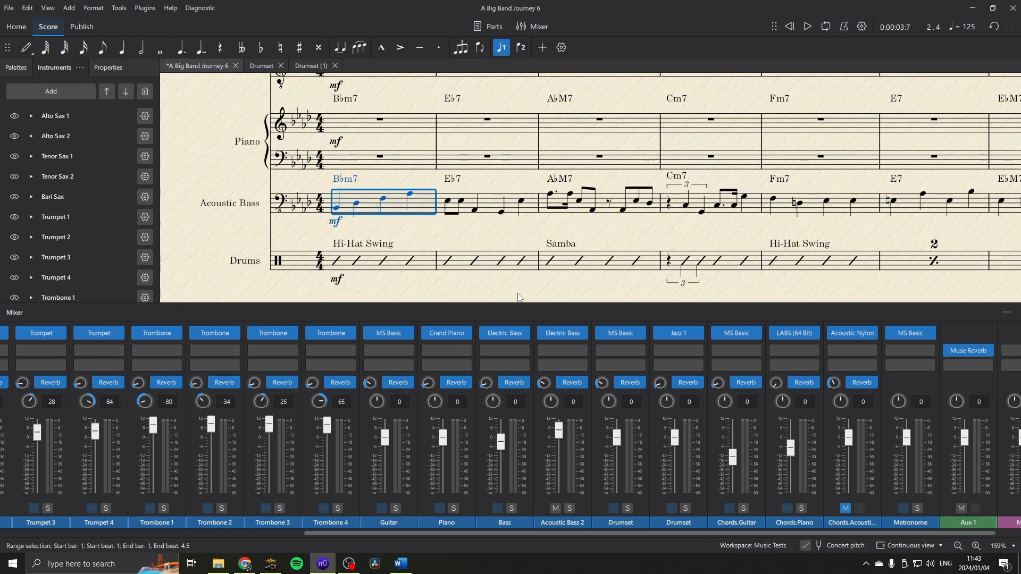
{"action": "key", "text": "space"}
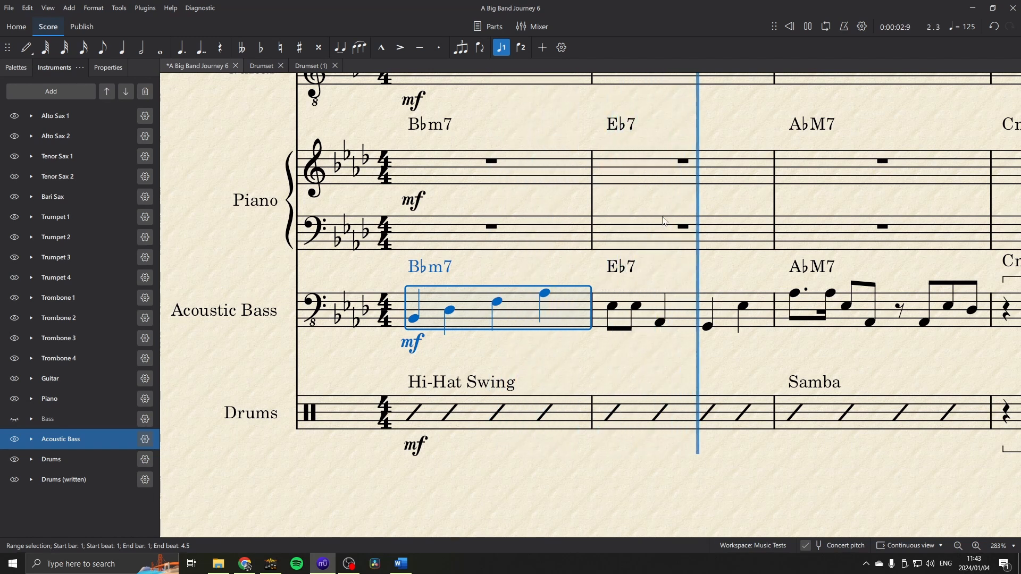
{"action": "key", "text": "space"}
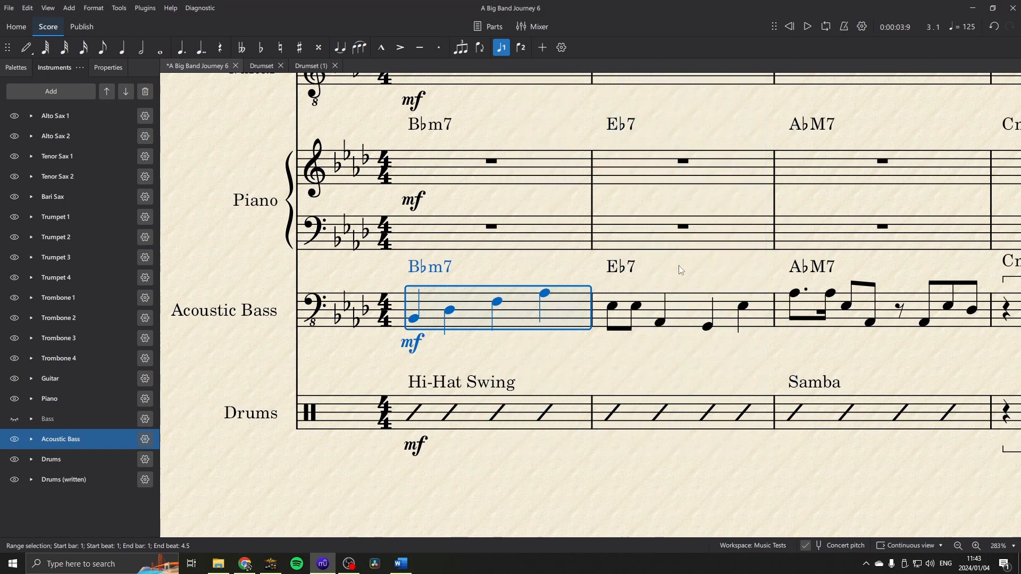
{"action": "key", "text": "Escape"}
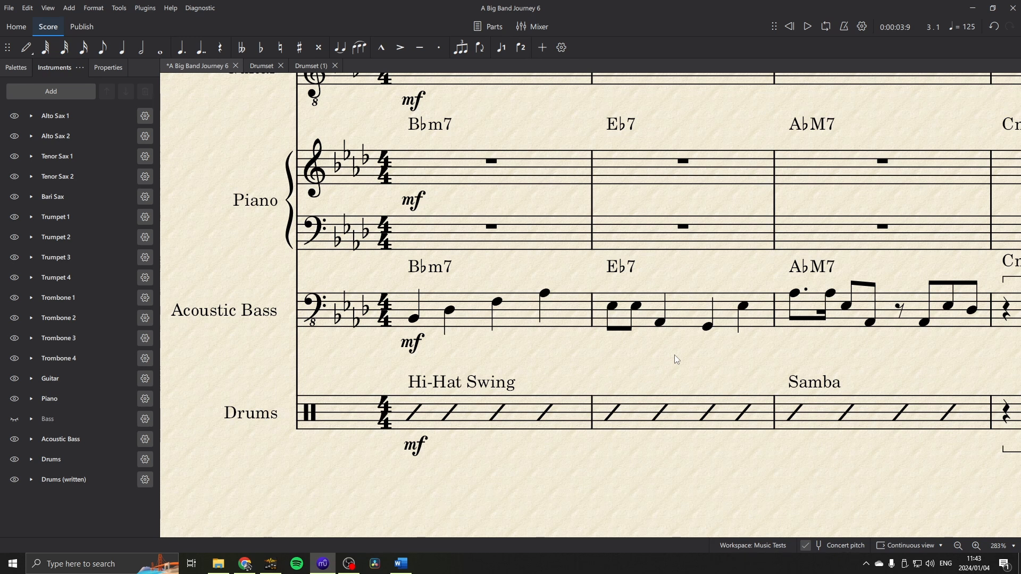
Change the second E♭ quaver in bar 2 of the Acoustic Bass to a cross notehead.
{"action": "key", "text": "F9"}
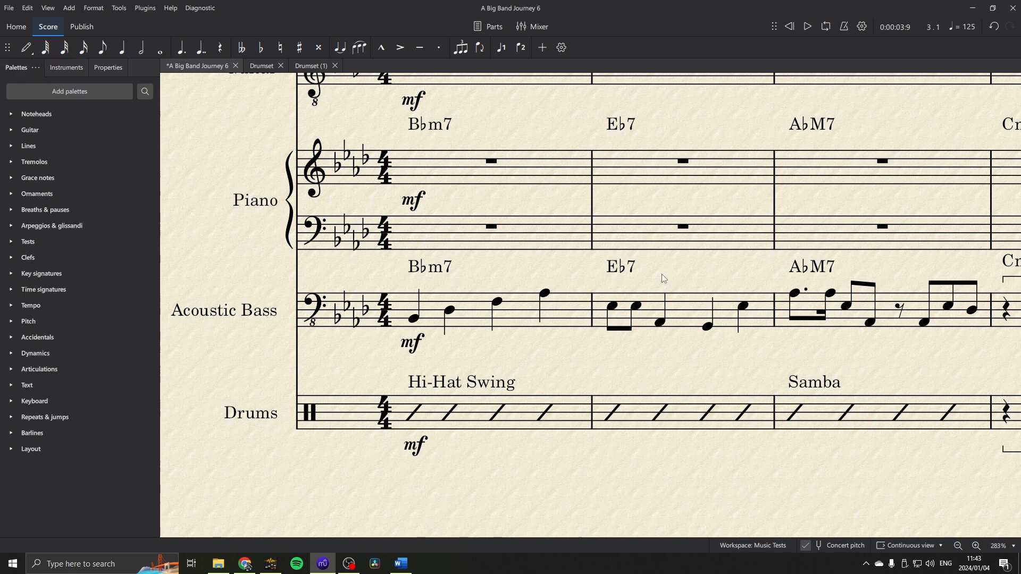
{"action": "left_click", "coordinate": [636, 308]}
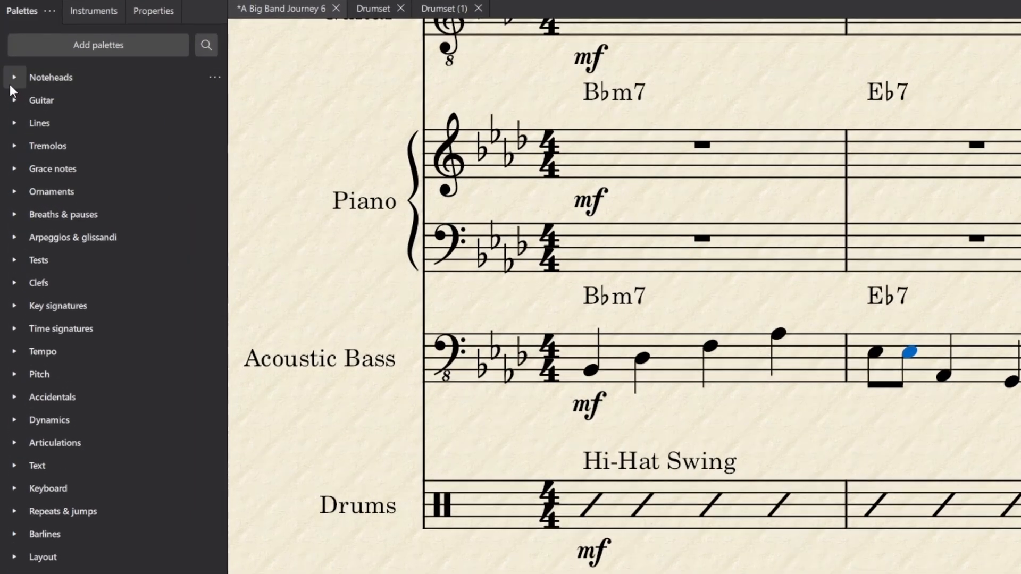
{"action": "left_click", "coordinate": [11, 78]}
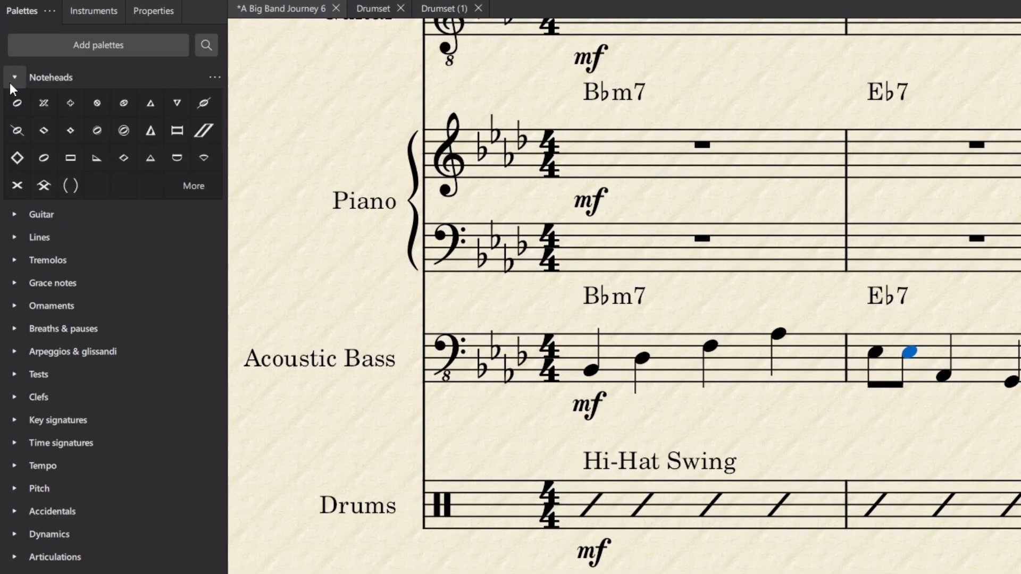
{"action": "left_click", "coordinate": [45, 103]}
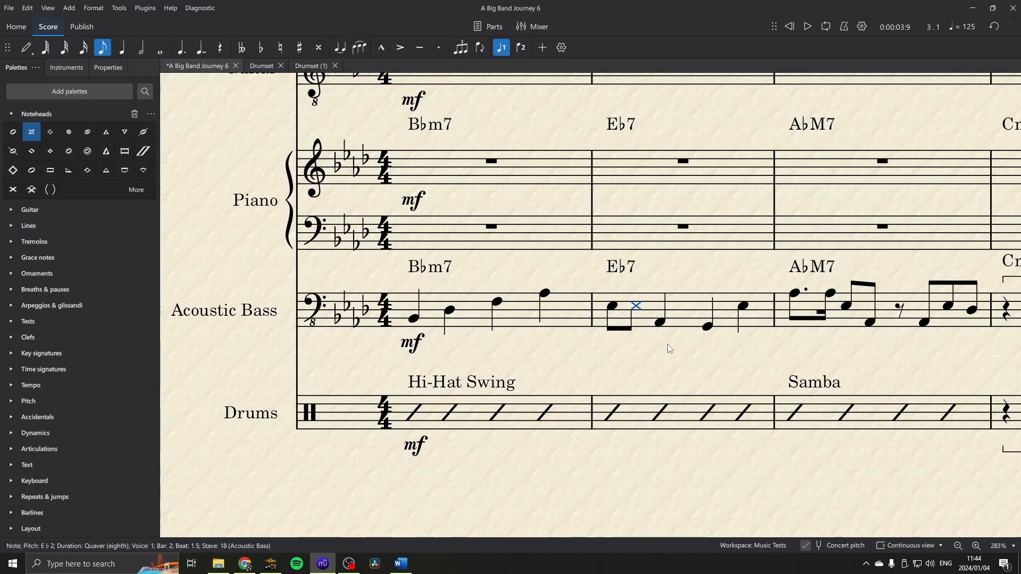
Play the Acoustic Bass from bar 2 and again from bar 1 to hear the cross-headed note.
{"action": "left_click", "coordinate": [668, 343]}
{"action": "key", "text": "space"}
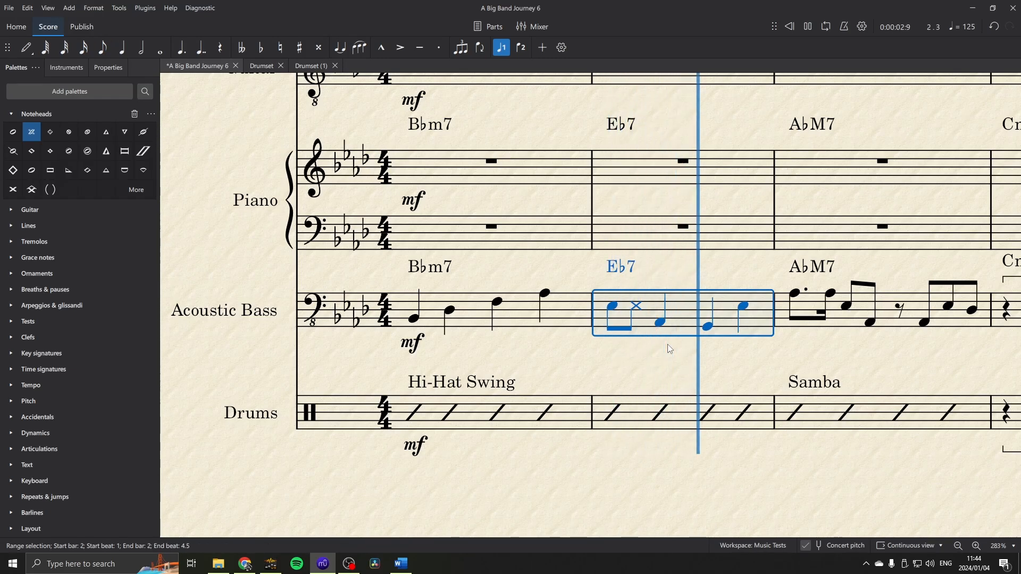
{"action": "left_click", "coordinate": [584, 355]}
{"action": "key", "text": "space"}
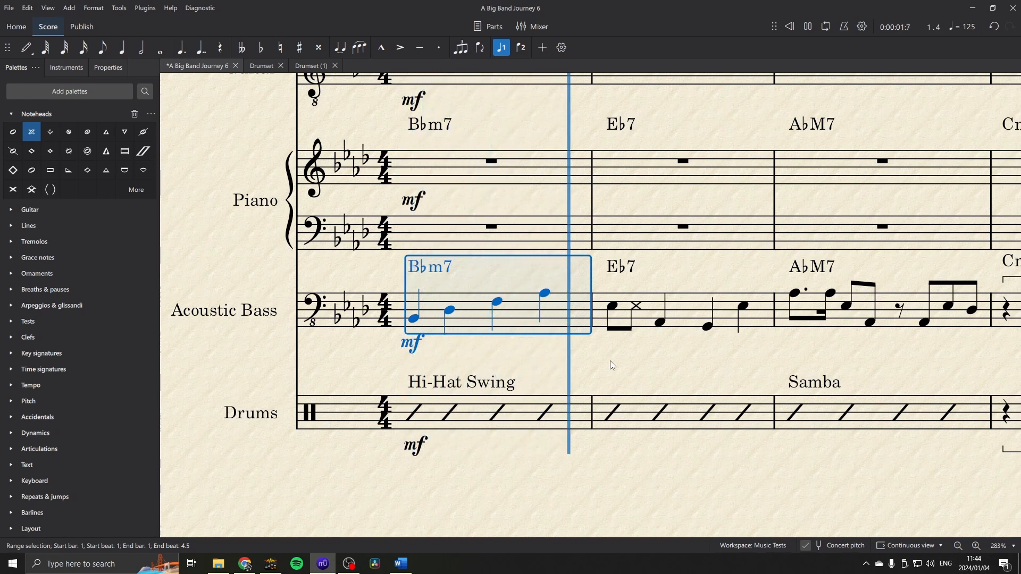
{"action": "key", "text": "space"}
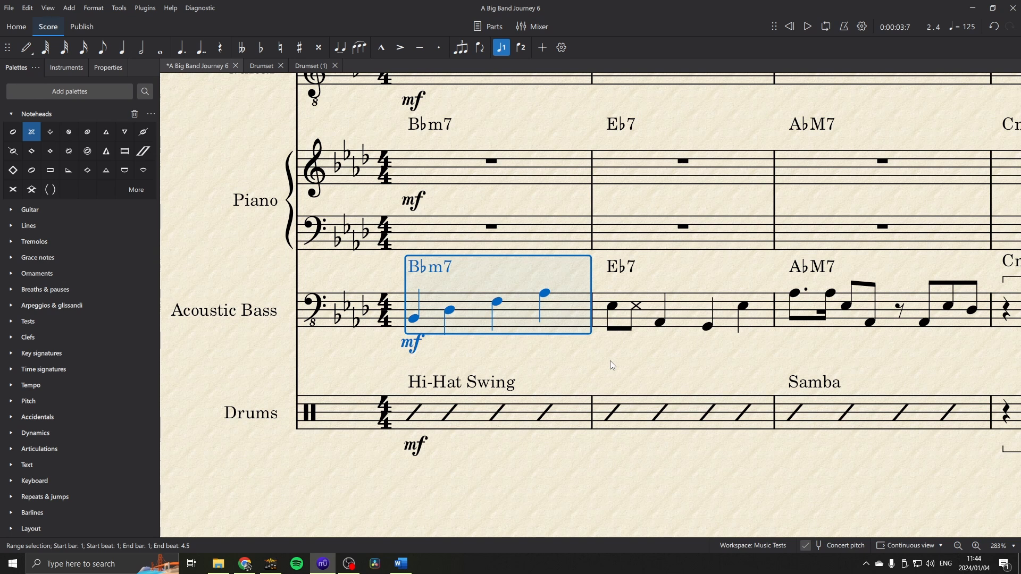
Lower the cross-headed quaver in bar 2 of the Acoustic Bass to A natural (A1).
{"action": "left_click", "coordinate": [638, 309]}
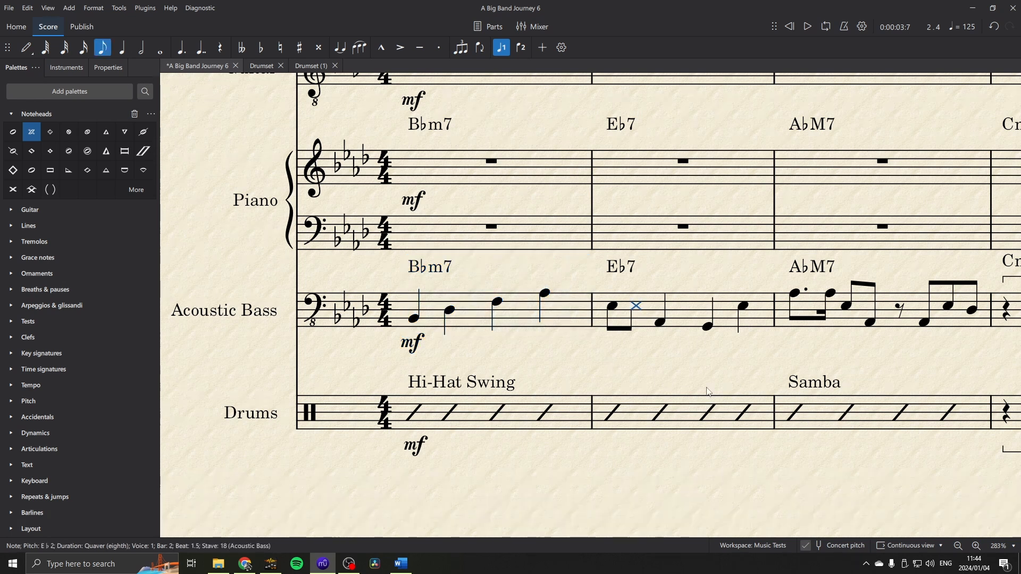
{"action": "key", "text": "Down"}
{"action": "key", "text": "Down"}
{"action": "key", "text": "Down"}
{"action": "key", "text": "Down"}
{"action": "key", "text": "Down"}
{"action": "key", "text": "Down"}
{"action": "key", "text": "Down"}
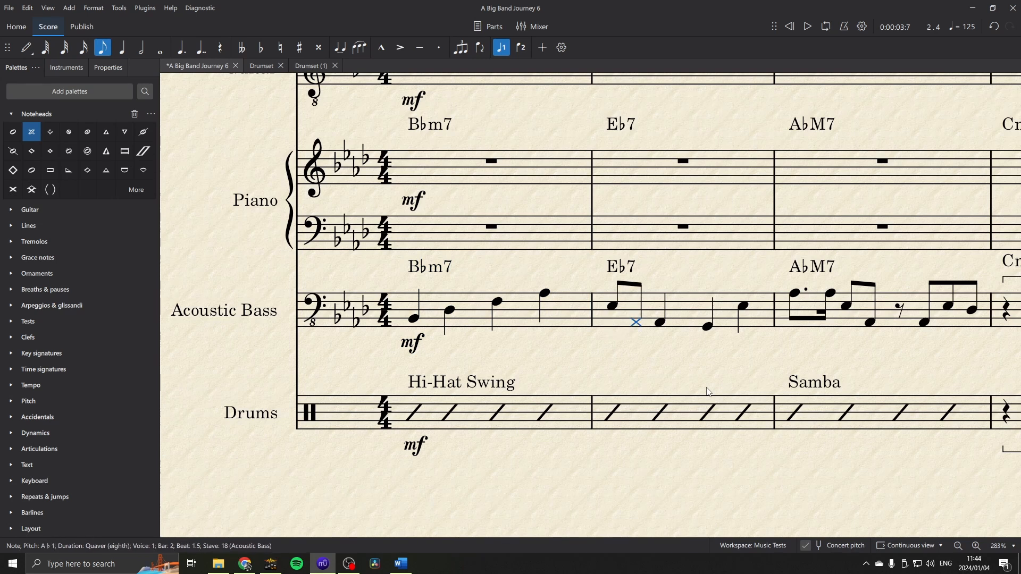
{"action": "key", "text": "Up"}
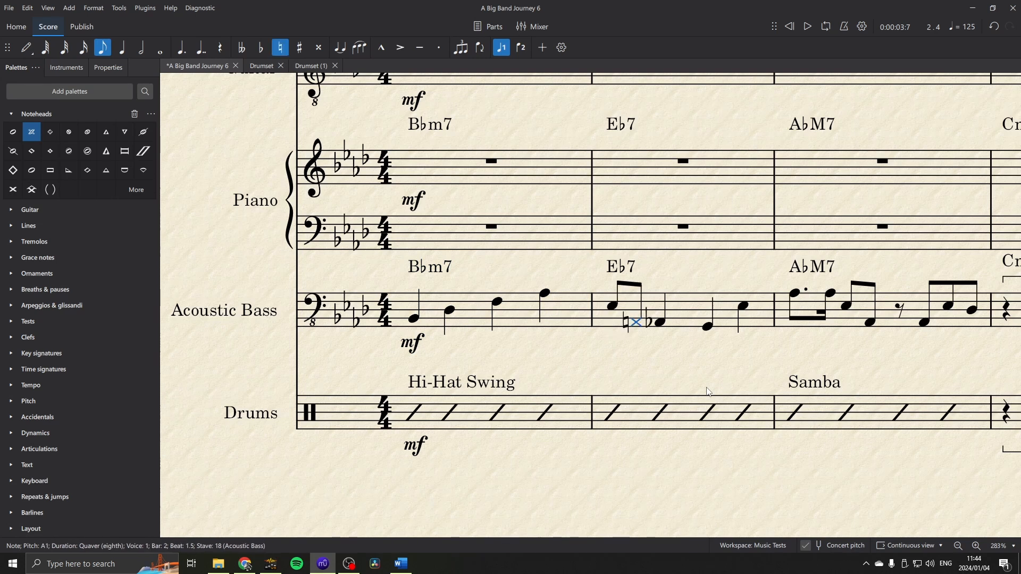
Play back bars 1 and 2 to hear the cross-headed note at its A natural pitch.
{"action": "left_click", "coordinate": [571, 311]}
{"action": "key", "text": "space"}
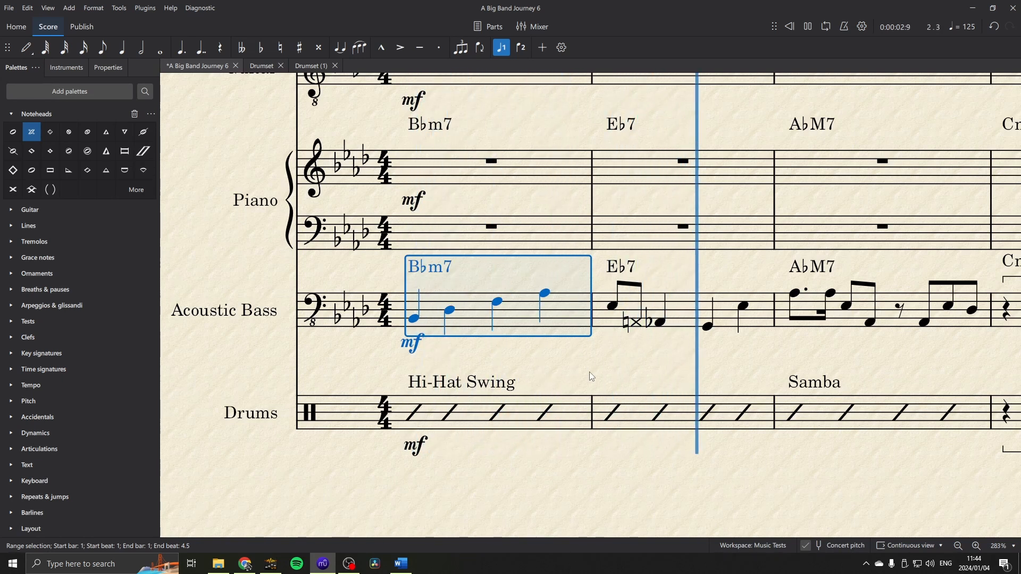
{"action": "key", "text": "space"}
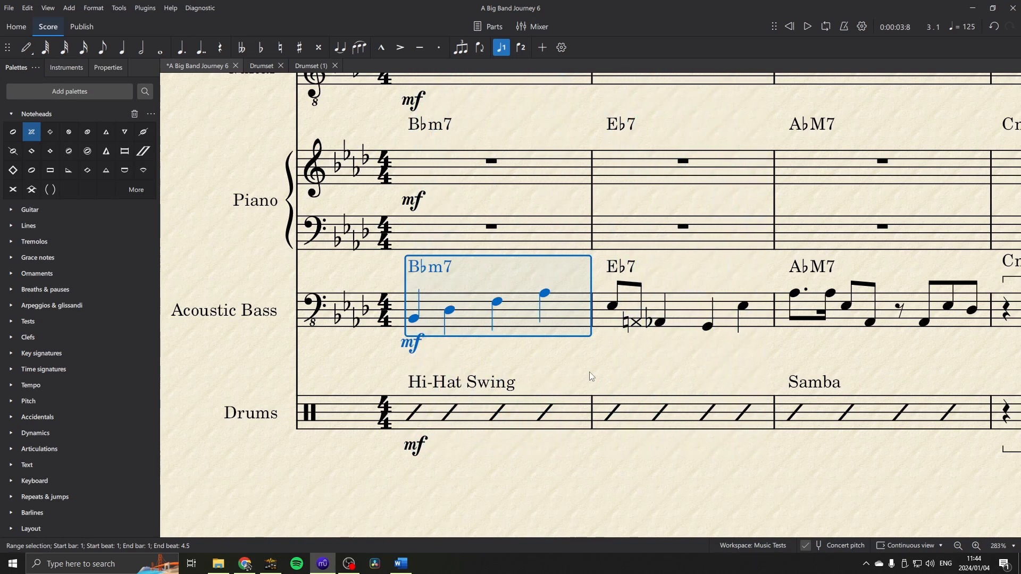
Lower the cross-headed quaver in bar 2 to the E natural below the staff and select bar 1 of the Acoustic Bass.
{"action": "left_click", "coordinate": [636, 325]}
{"action": "key", "text": "Down"}
{"action": "key", "text": "Down"}
{"action": "key", "text": "Down"}
{"action": "key", "text": "Down"}
{"action": "key", "text": "Down"}
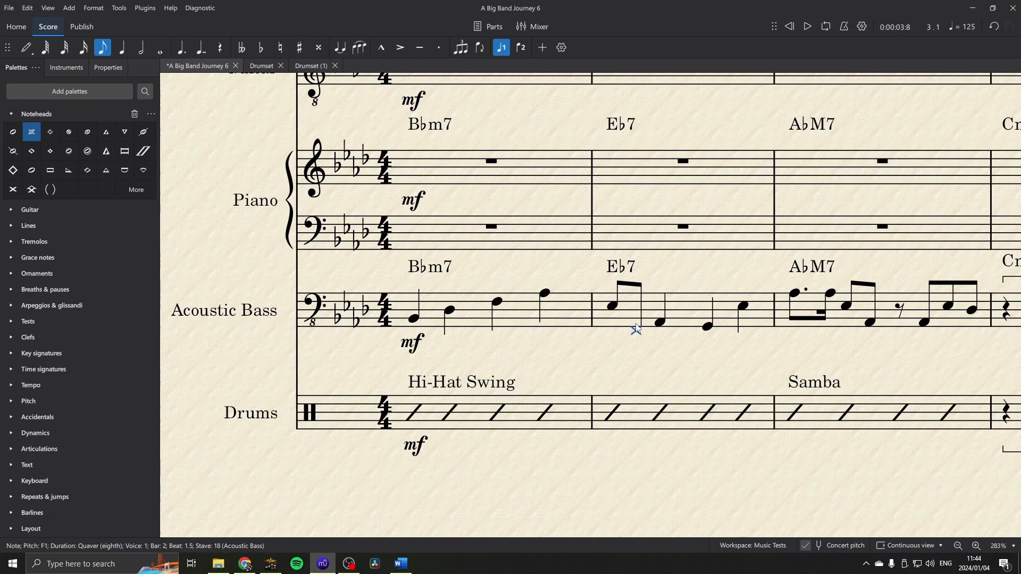
{"action": "left_click", "coordinate": [568, 313]}
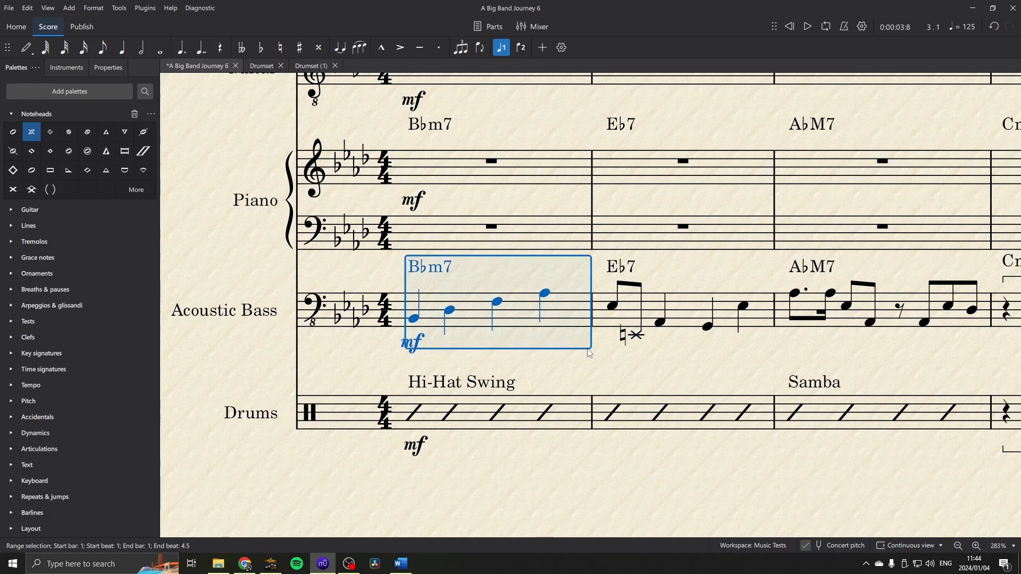
Play back bars 1 and 2 of the Acoustic Bass and inspect the cross-headed quaver in bar 2.
{"action": "key", "text": "space"}
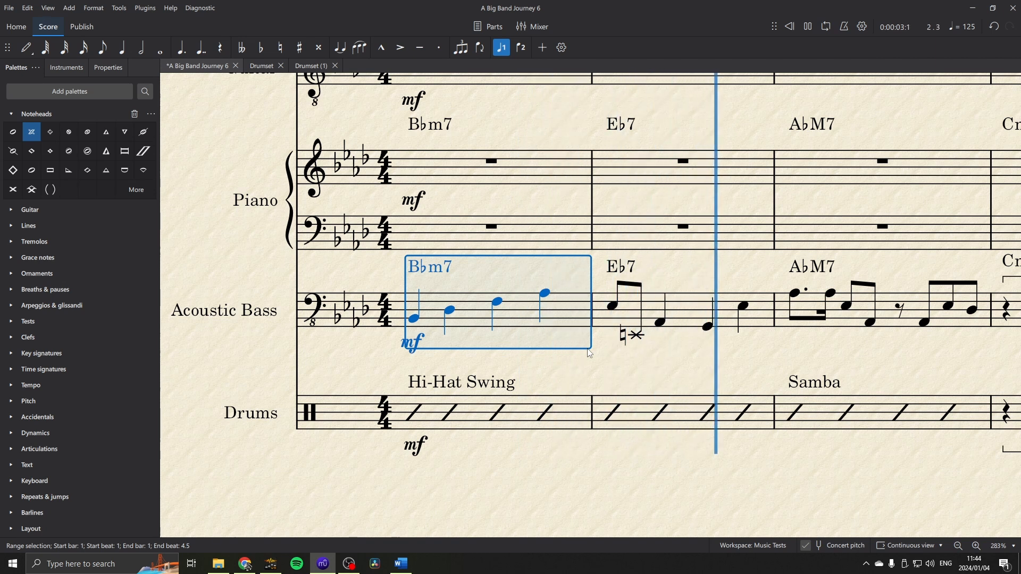
{"action": "key", "text": "space"}
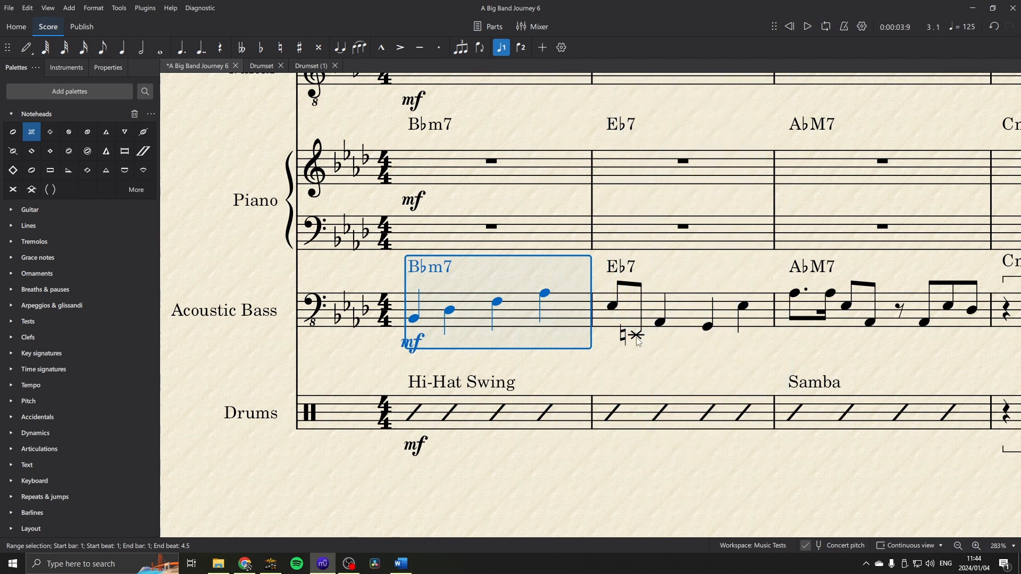
{"action": "left_click", "coordinate": [637, 335]}
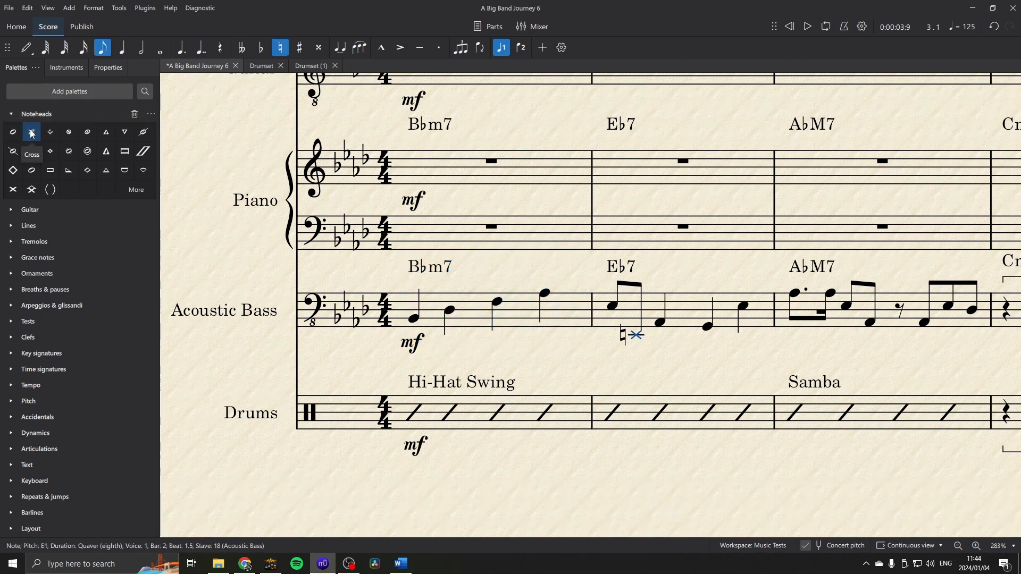
{"action": "left_click", "coordinate": [664, 346]}
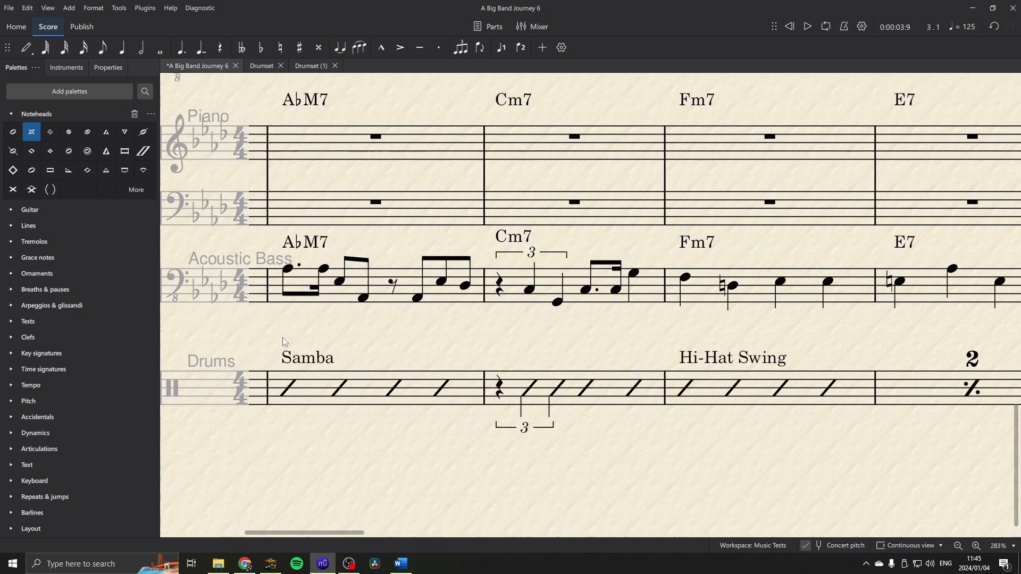
Split beat 4 of Acoustic Bass bar 5 into two quavers, the second an E natural tied into bar 6.
{"action": "left_click_drag", "start_coordinate": [281, 339], "coordinate": [259, 337]}
{"action": "left_click_drag", "start_coordinate": [850, 342], "coordinate": [626, 367]}
{"action": "left_click", "coordinate": [587, 308]}
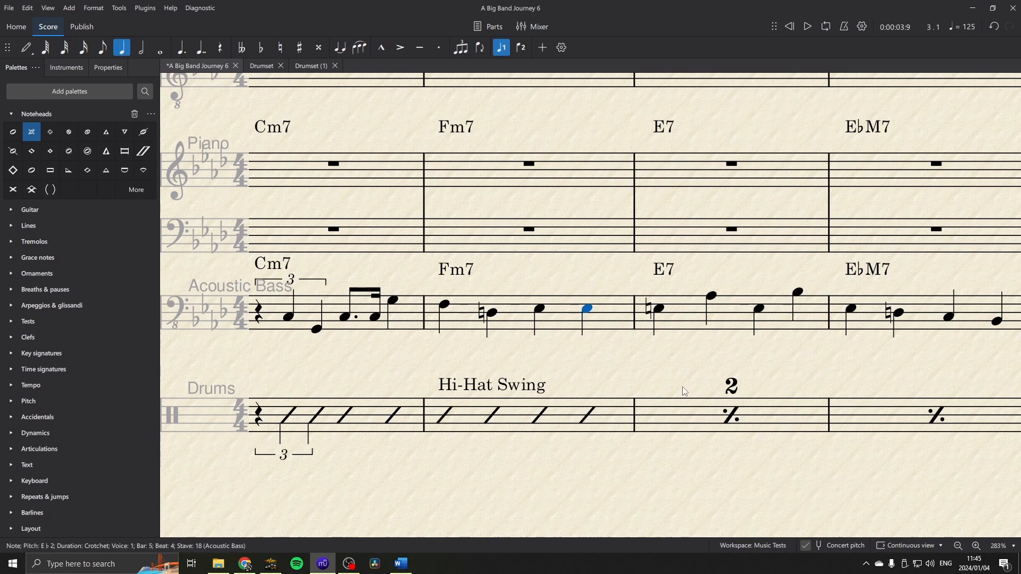
{"action": "key", "text": "4"}
{"action": "key", "text": "Right"}
{"action": "key", "text": "n"}
{"action": "key", "text": "e"}
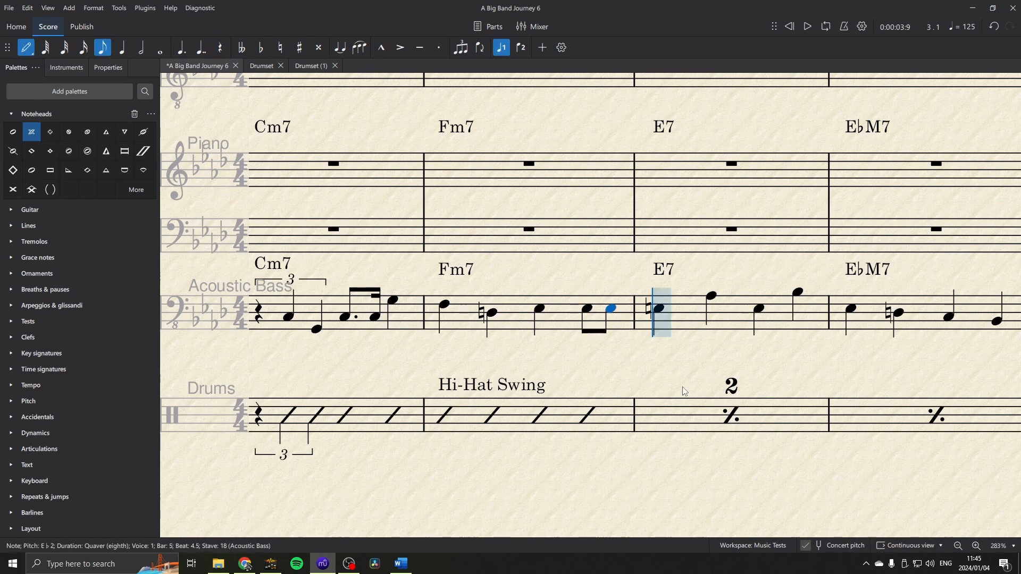
{"action": "key", "text": "Escape"}
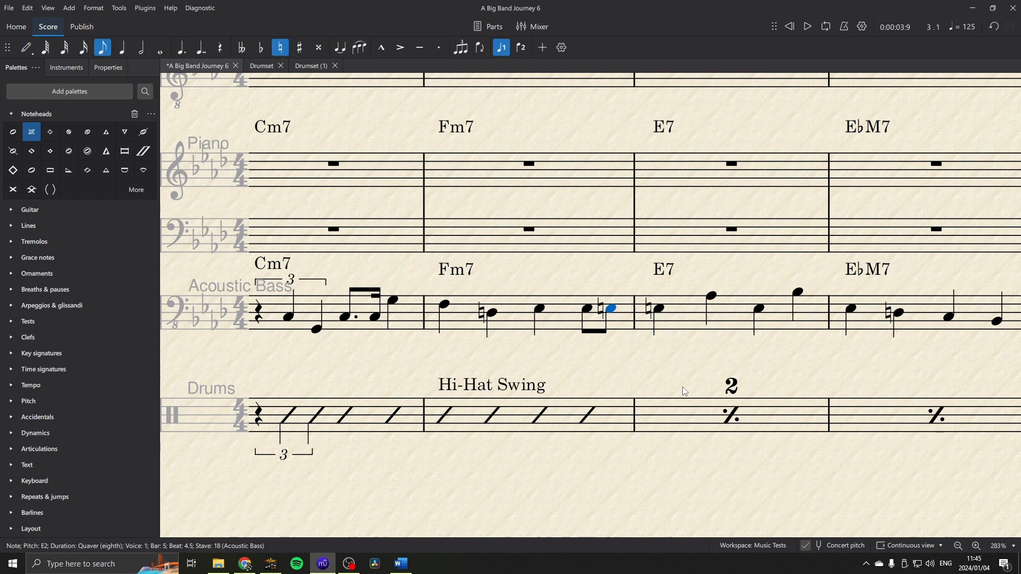
{"action": "key", "text": "plus"}
Shorten the first note of bar 6 to a quaver and add an E natural quaver right after it.
{"action": "left_click", "coordinate": [661, 312]}
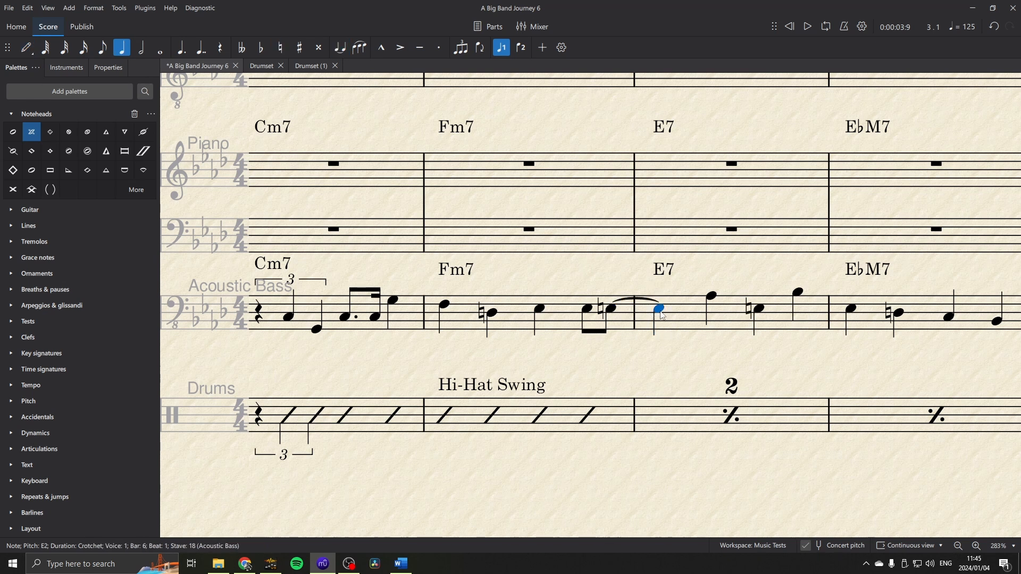
{"action": "key", "text": "4"}
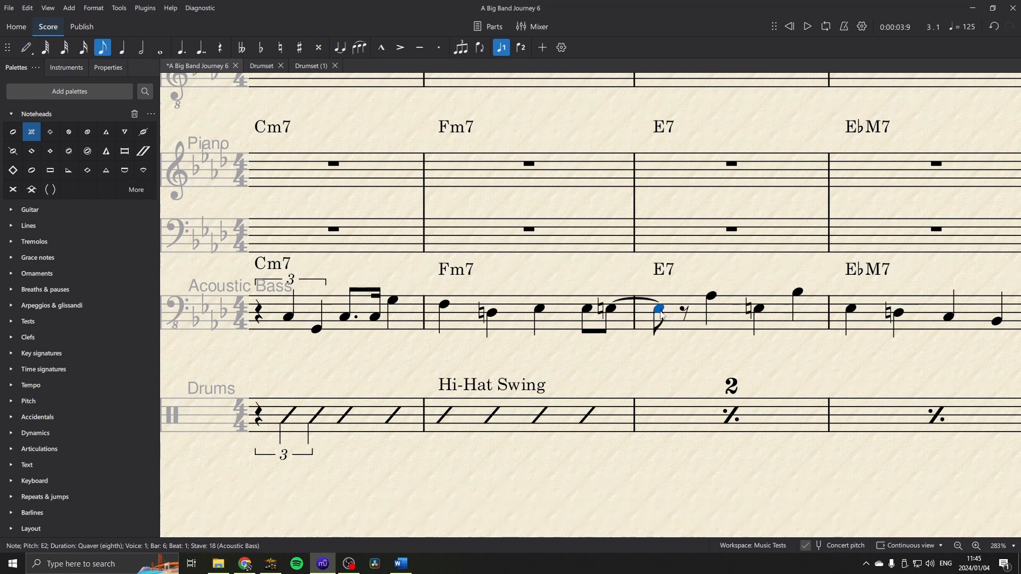
{"action": "key", "text": "n"}
{"action": "key", "text": "e"}
{"action": "key", "text": "Escape"}
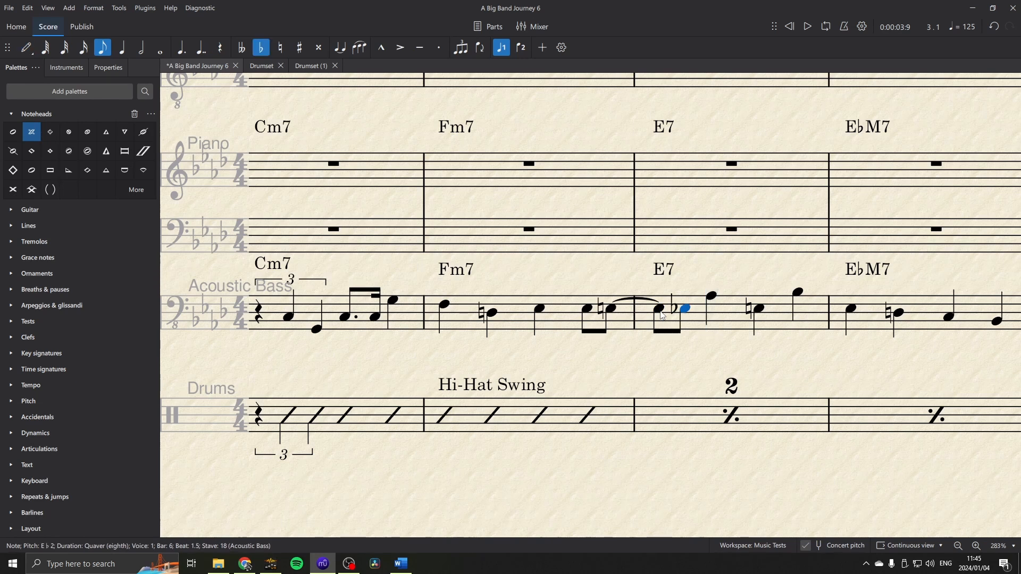
{"action": "key", "text": "Up"}
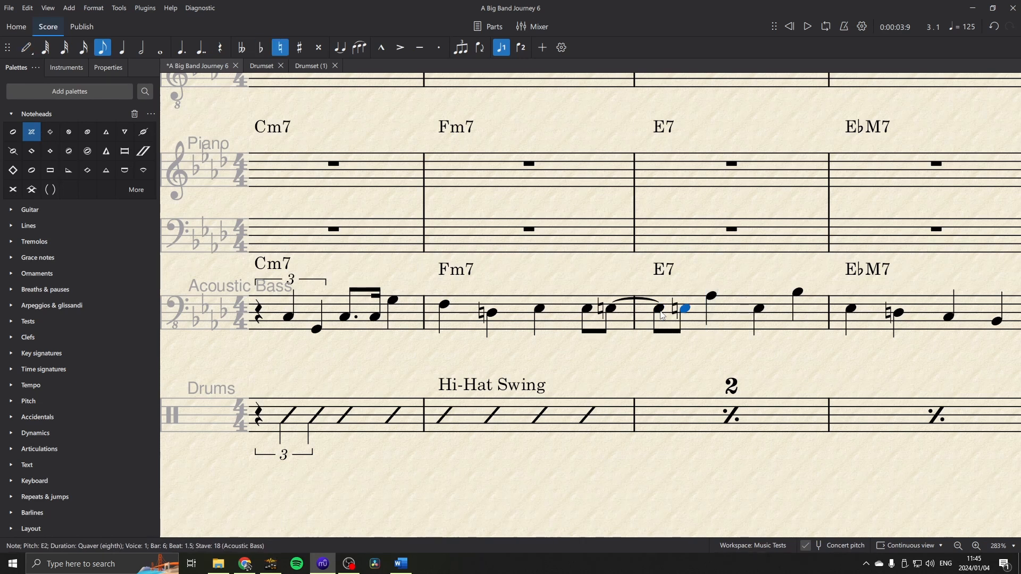
Play back the Acoustic Bass from bar 5 to hear the tied note and the added quaver in bar 6.
{"action": "left_click", "coordinate": [472, 320]}
{"action": "key", "text": "space"}
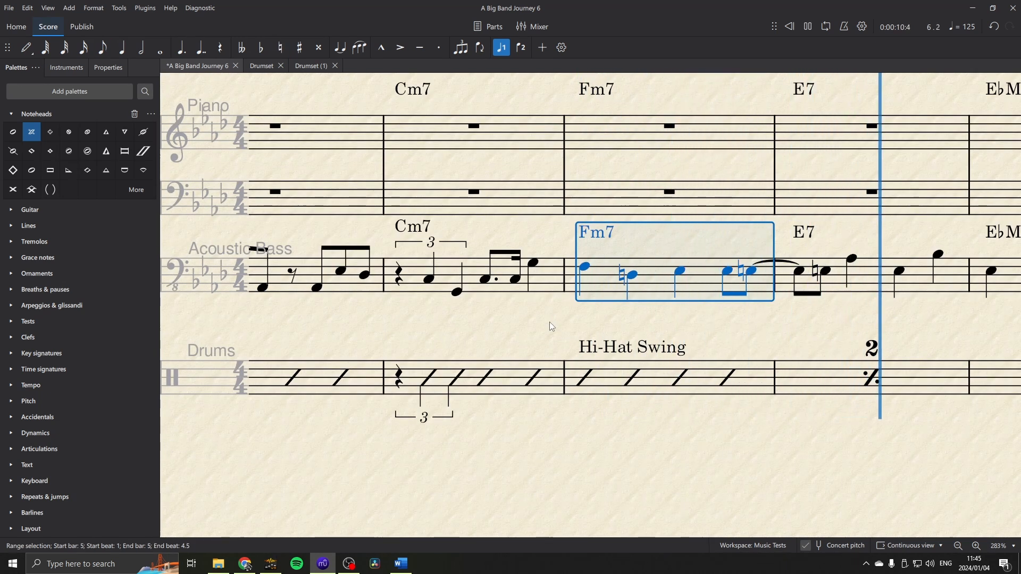
{"action": "key", "text": "space"}
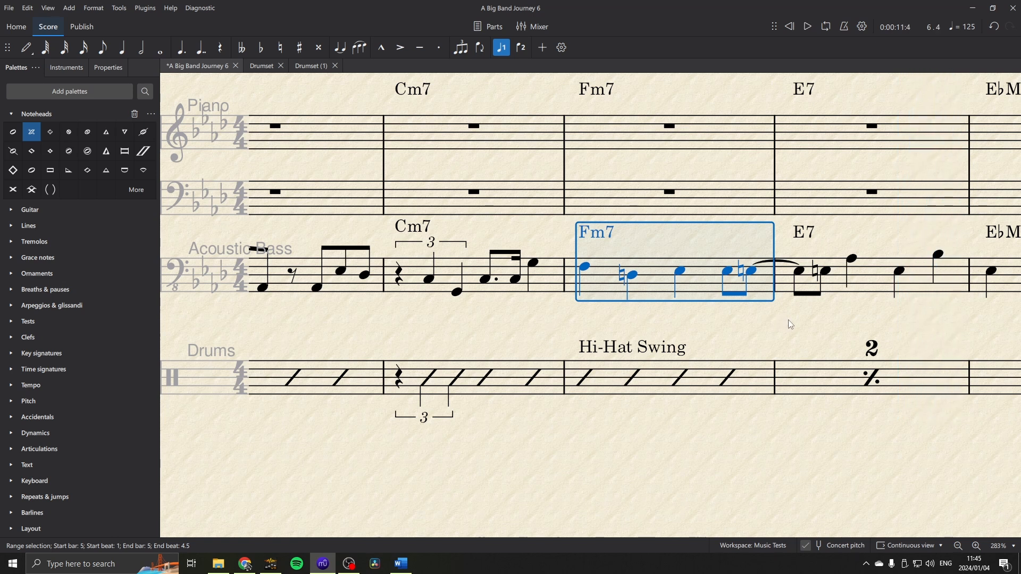
Give the second quaver of bar 6 a cross notehead and play back the bass from bar 5.
{"action": "left_click_drag", "start_coordinate": [773, 323], "coordinate": [671, 322]}
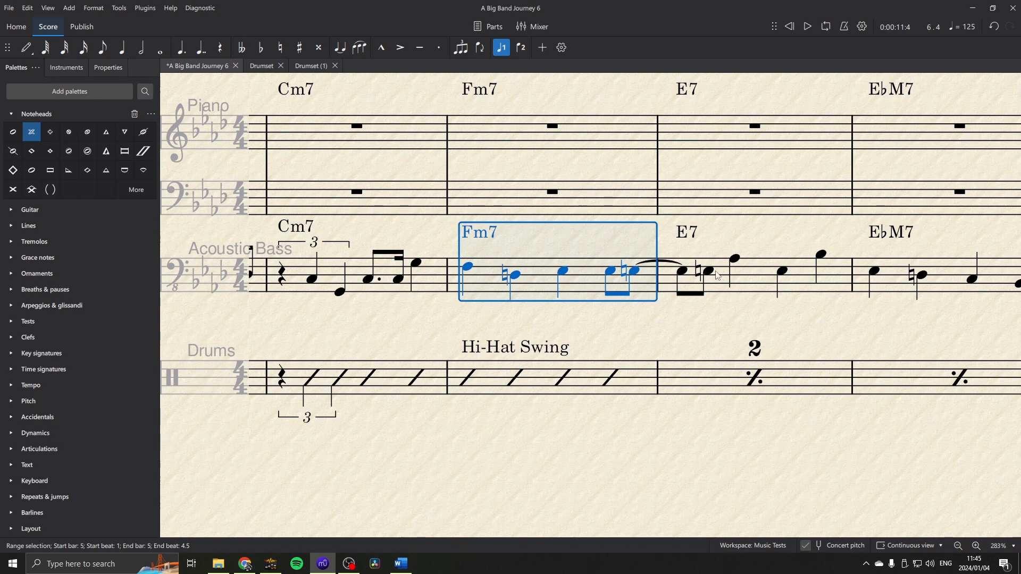
{"action": "left_click_drag", "start_coordinate": [758, 315], "coordinate": [755, 315]}
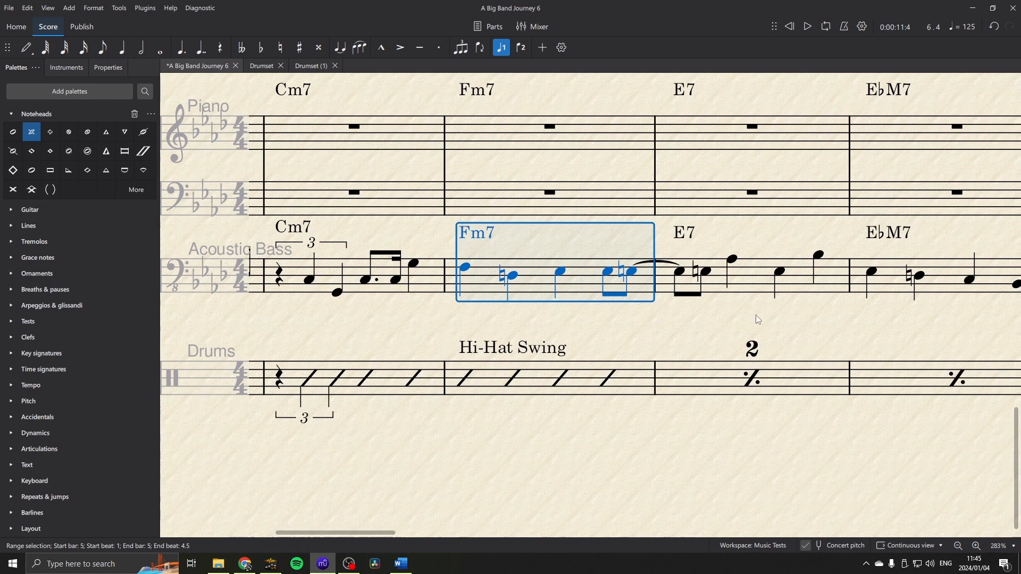
{"action": "left_click", "coordinate": [543, 269]}
{"action": "left_click", "coordinate": [32, 133]}
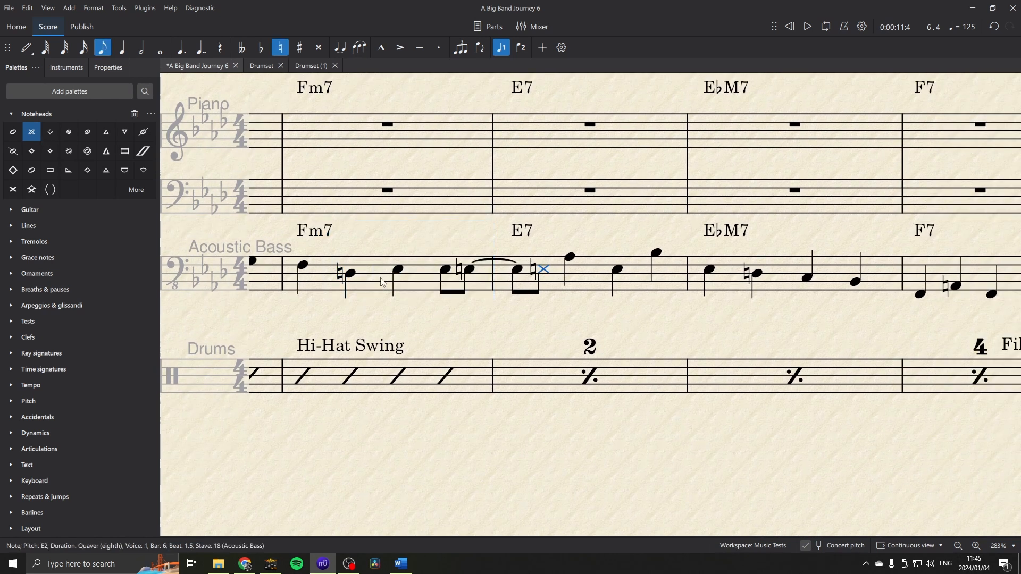
{"action": "left_click", "coordinate": [383, 278]}
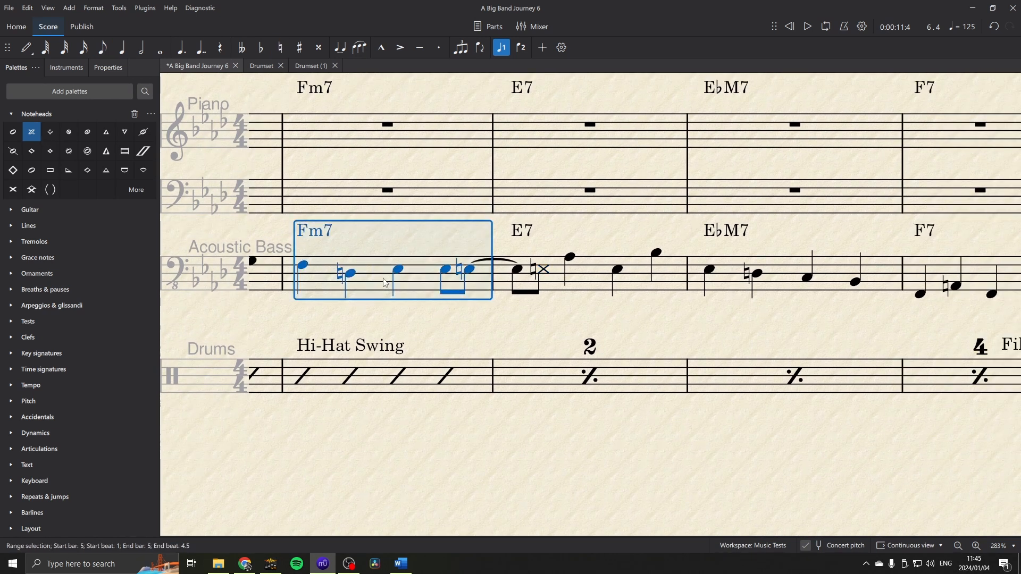
{"action": "key", "text": "space"}
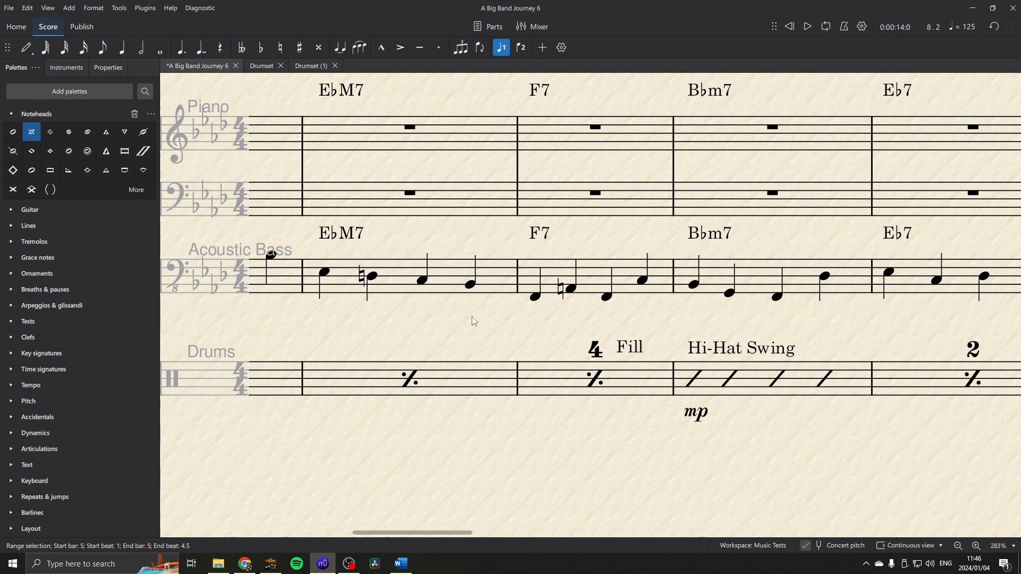
Turn beat 4 of Acoustic Bass bar 7 into a quaver triplet, adding D natural and A natural after the B flat.
{"action": "left_click_drag", "start_coordinate": [471, 317], "coordinate": [671, 305]}
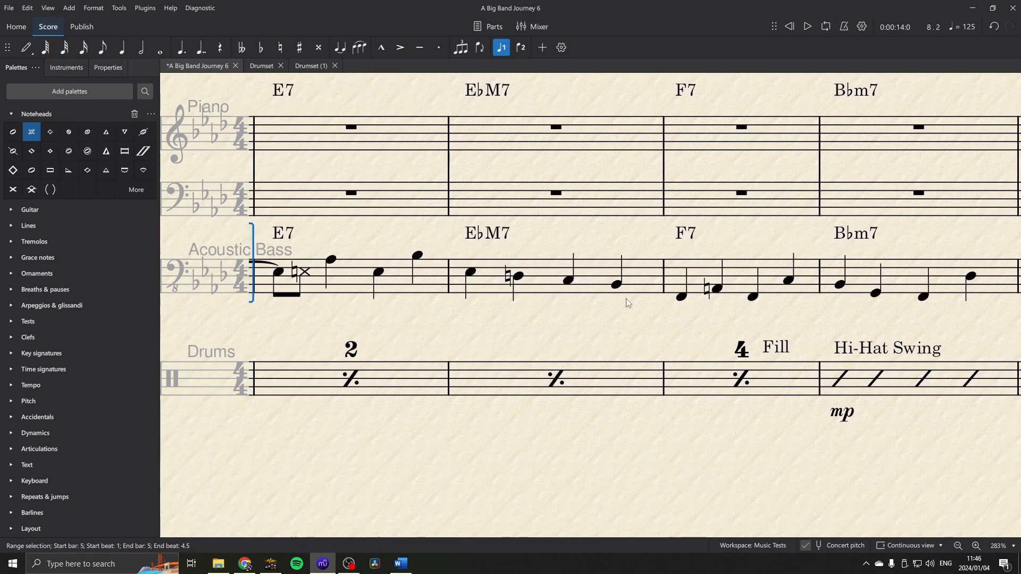
{"action": "left_click", "coordinate": [617, 287]}
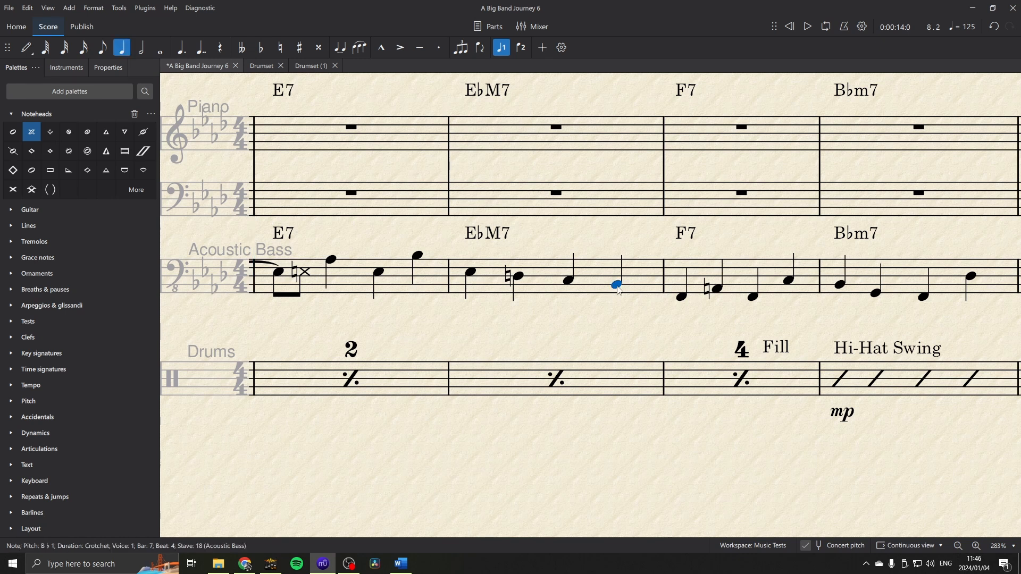
{"action": "key", "text": "ctrl+3"}
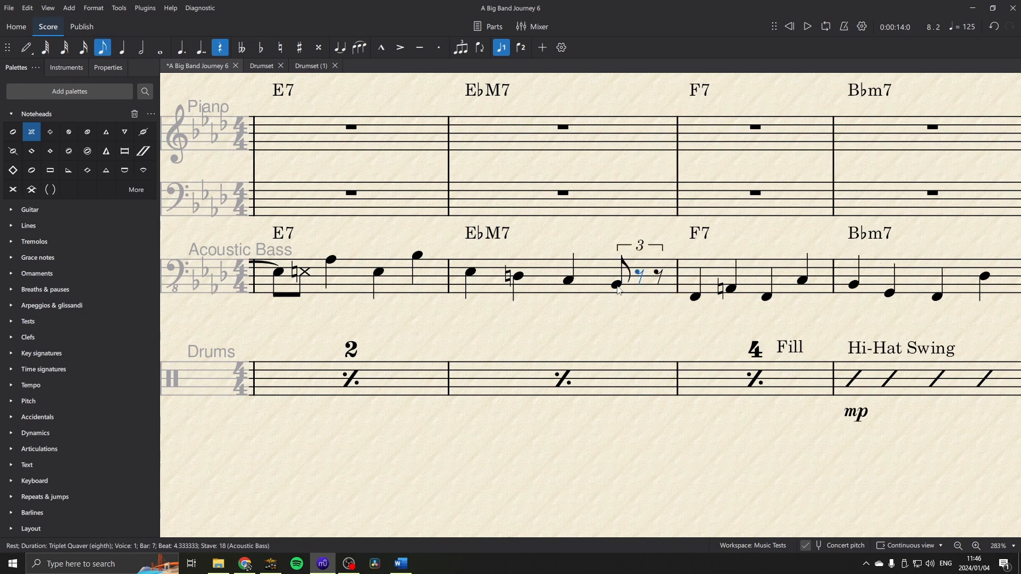
{"action": "key", "text": "n"}
{"action": "key", "text": "d"}
{"action": "key", "text": "Up"}
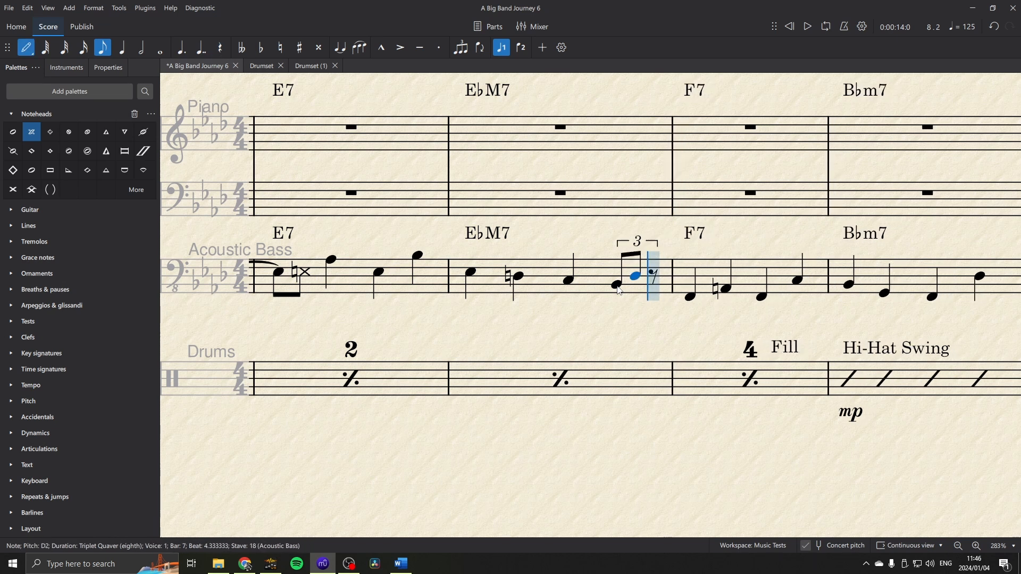
{"action": "key", "text": "a"}
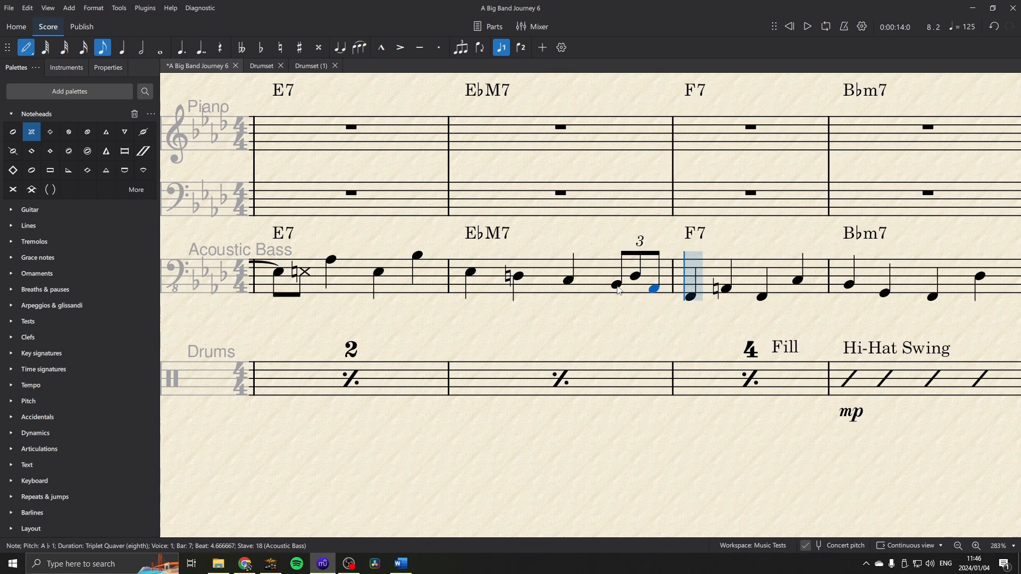
{"action": "key", "text": "Up"}
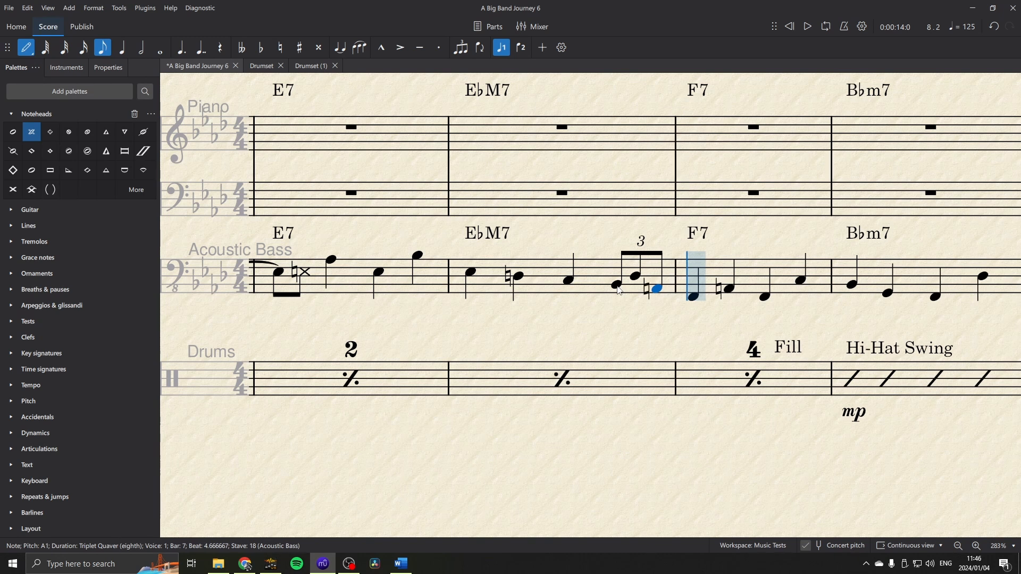
{"action": "key", "text": "Escape"}
Play back the Acoustic Bass twice from bar 7 to hear the triplet on beat 4.
{"action": "left_click", "coordinate": [450, 277]}
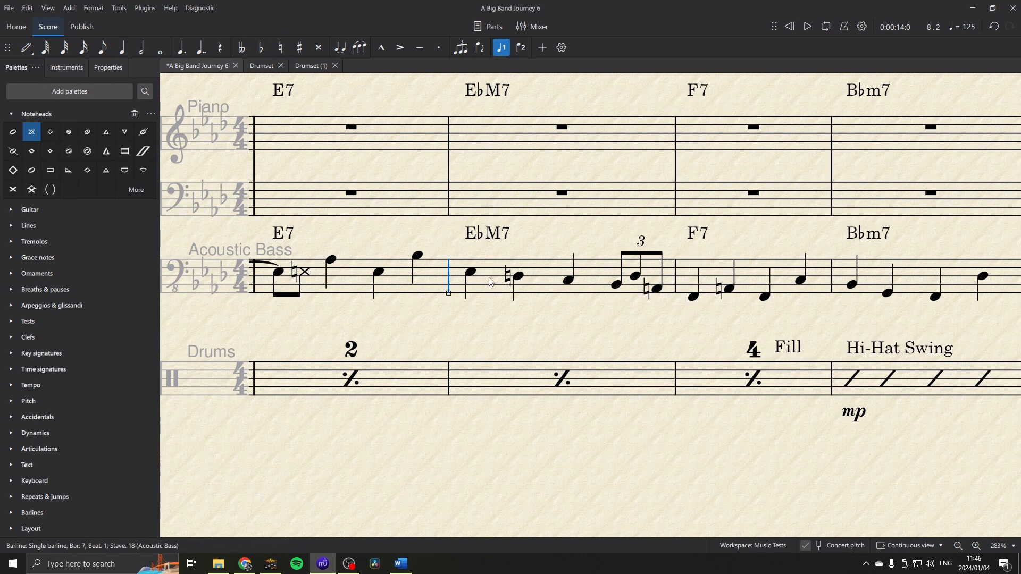
{"action": "left_click", "coordinate": [491, 282]}
{"action": "key", "text": "space"}
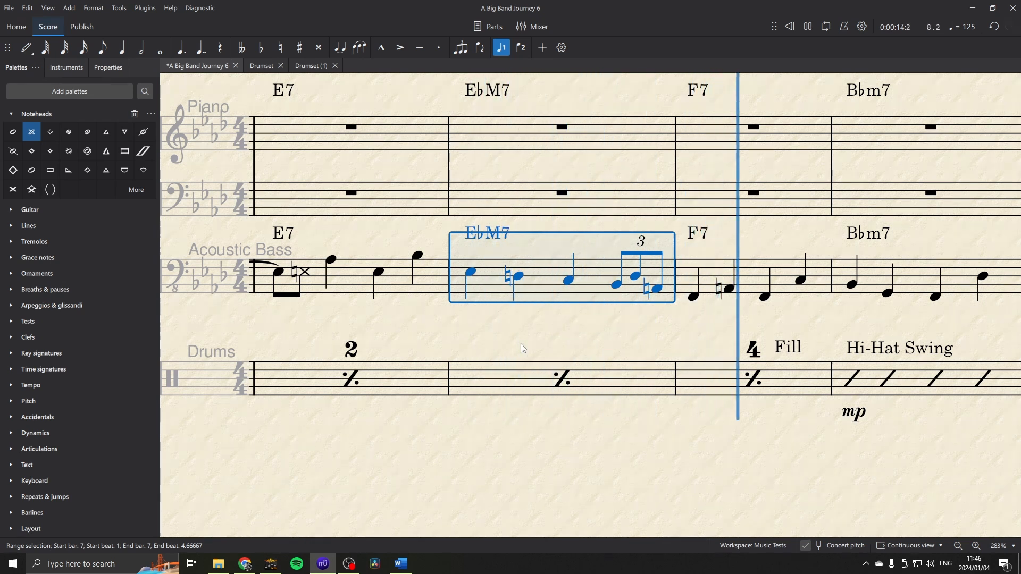
{"action": "key", "text": "space"}
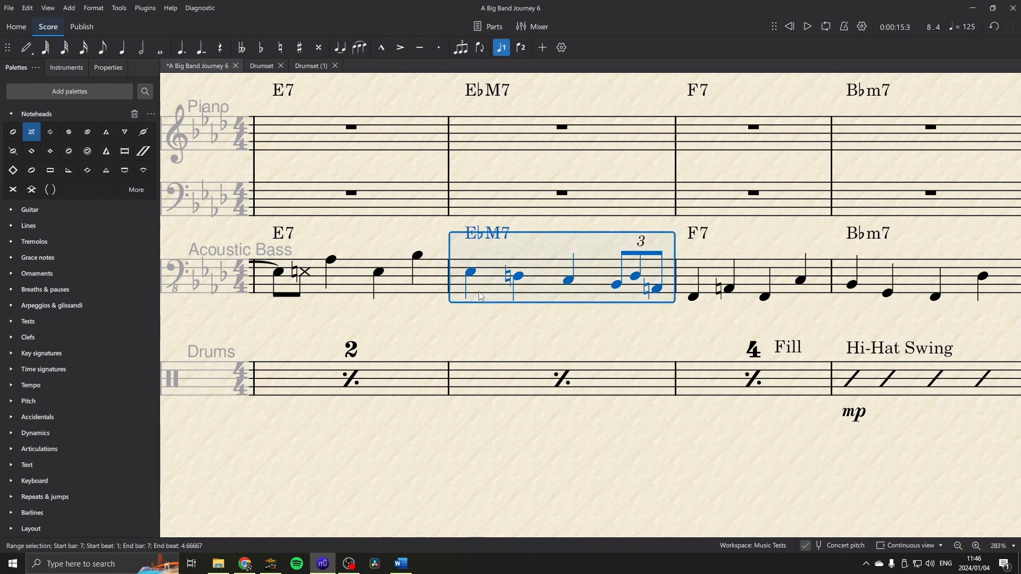
{"action": "key", "text": "space"}
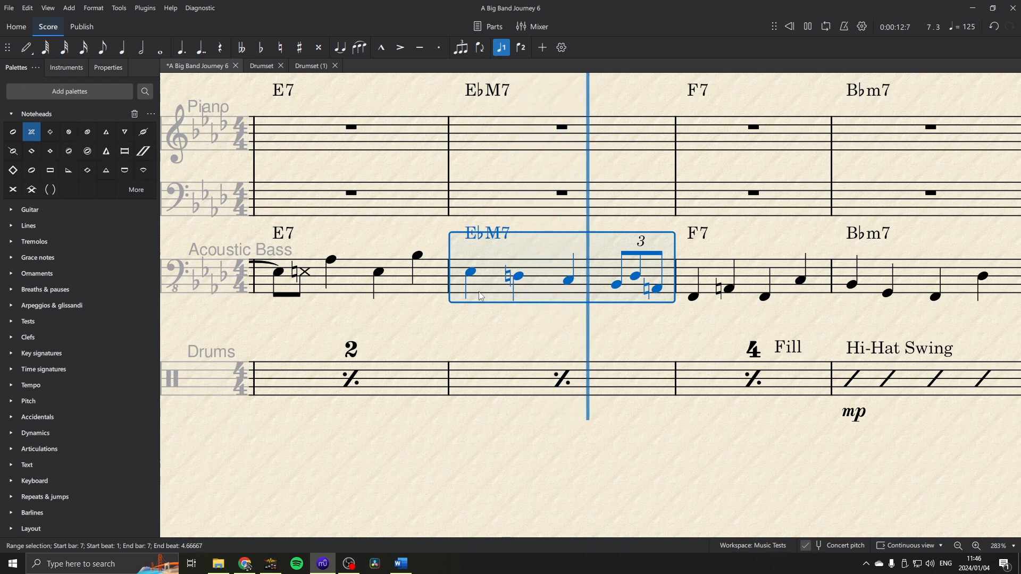
{"action": "key", "text": "space"}
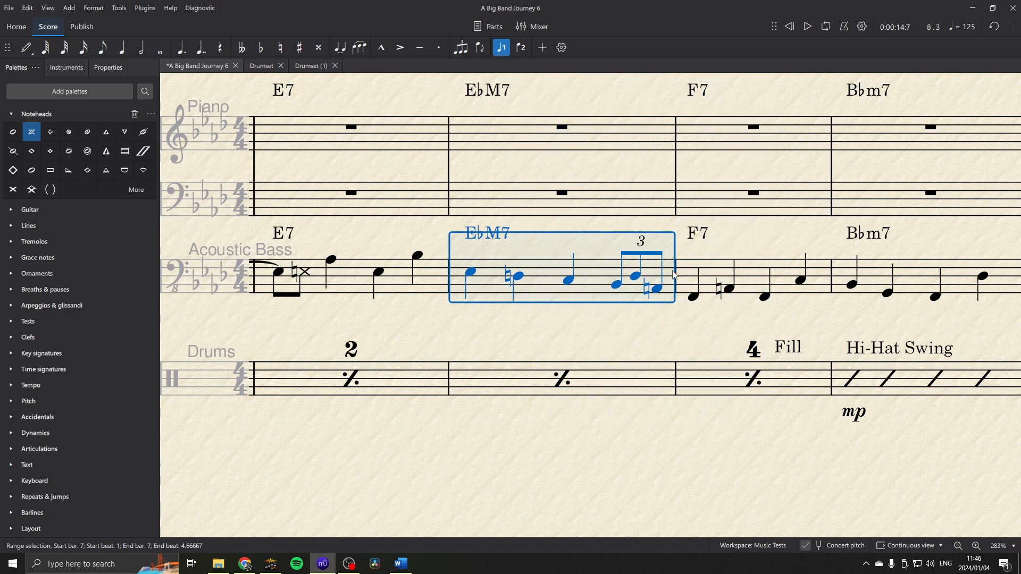
Give the second and third notes of the bar 7 triplet cross noteheads and play back from bar 7.
{"action": "left_click", "coordinate": [636, 275]}
{"action": "left_click", "coordinate": [657, 288], "text": "shift"}
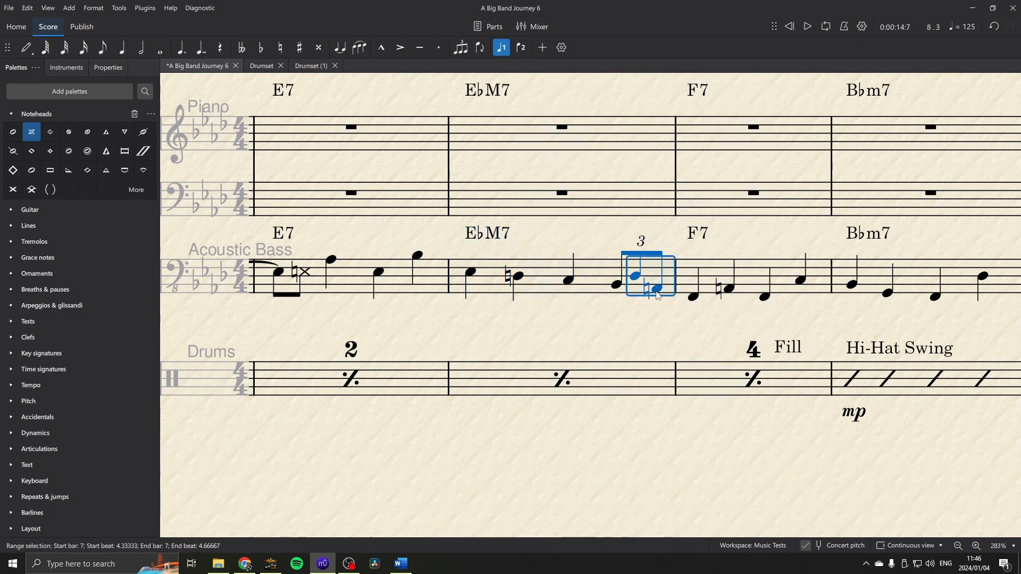
{"action": "left_click", "coordinate": [31, 132]}
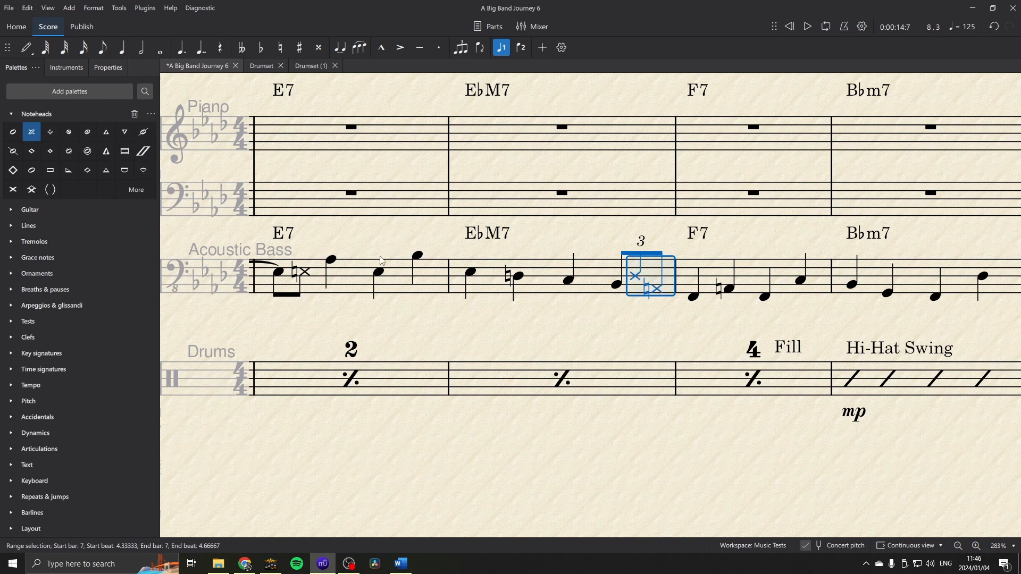
{"action": "left_click", "coordinate": [541, 292]}
{"action": "key", "text": "space"}
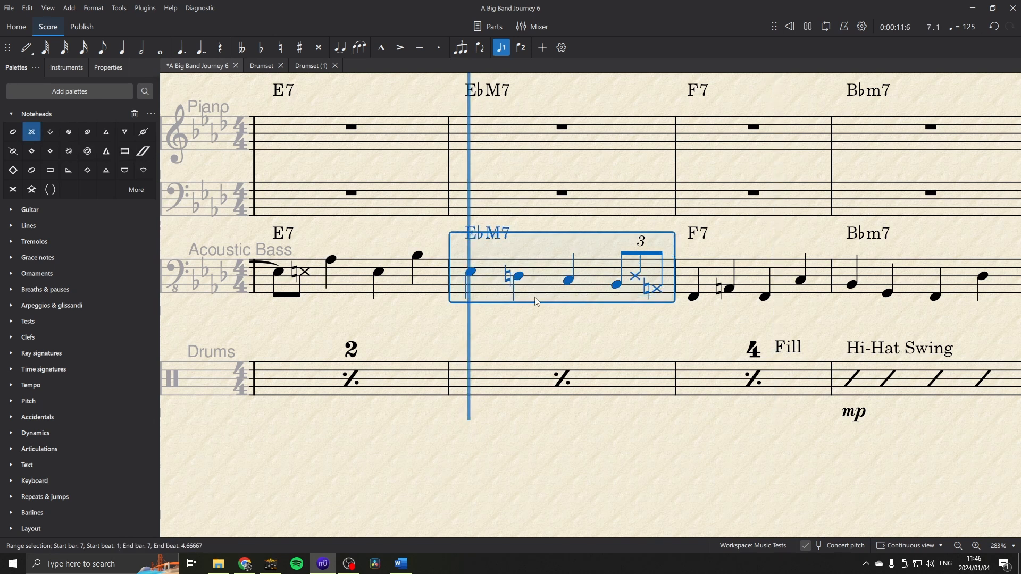
{"action": "key", "text": "space"}
{"action": "left_click", "coordinate": [535, 327]}
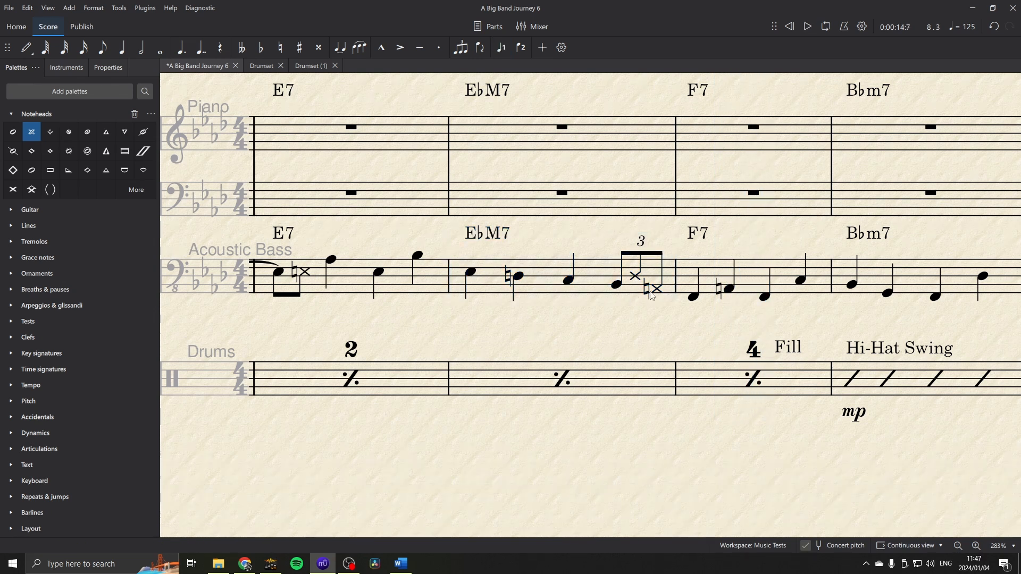
Play back the score through the ghosted triplet in bar 7 of the Acoustic Bass and on into bar 9.
{"action": "scroll", "coordinate": [651, 296], "scroll_direction": "down", "scroll_amount": 10}
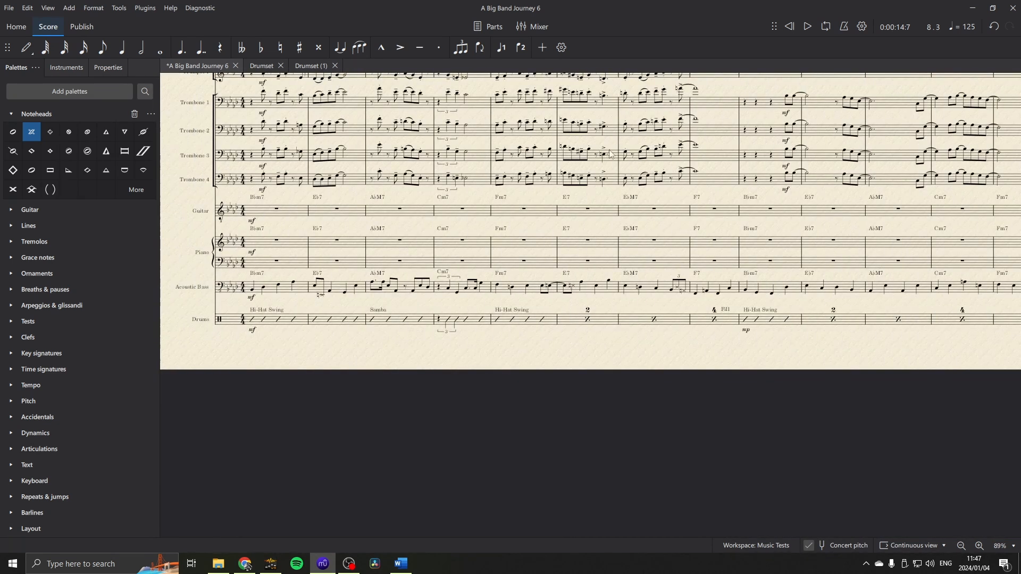
{"action": "scroll", "coordinate": [318, 369], "scroll_direction": "up", "scroll_amount": 5}
{"action": "key", "text": "space"}
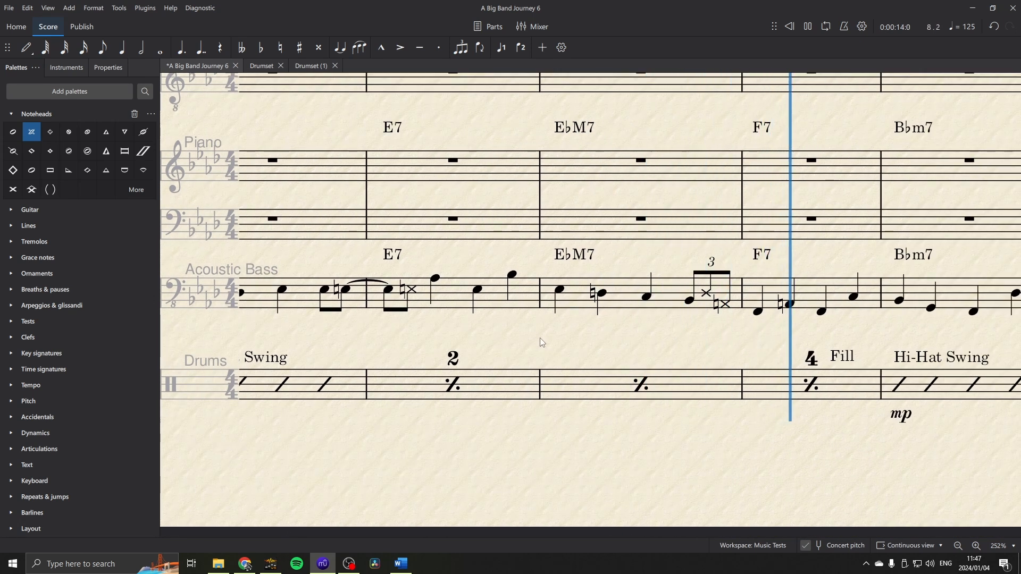
{"action": "key", "text": "space"}
{"action": "scroll", "coordinate": [653, 335], "scroll_direction": "right", "scroll_amount": 3}
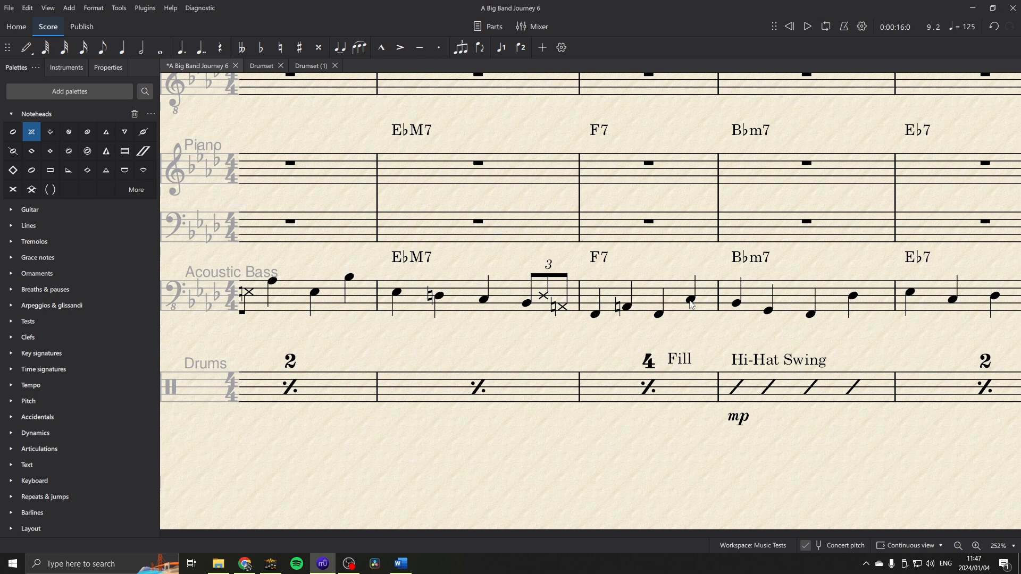
Restore a crotchet on beat 4 of Acoustic Bass bar 7, place the cross-note triplet on beat 4 of bar 8, and play back from bar 7.
{"action": "left_click", "coordinate": [527, 304]}
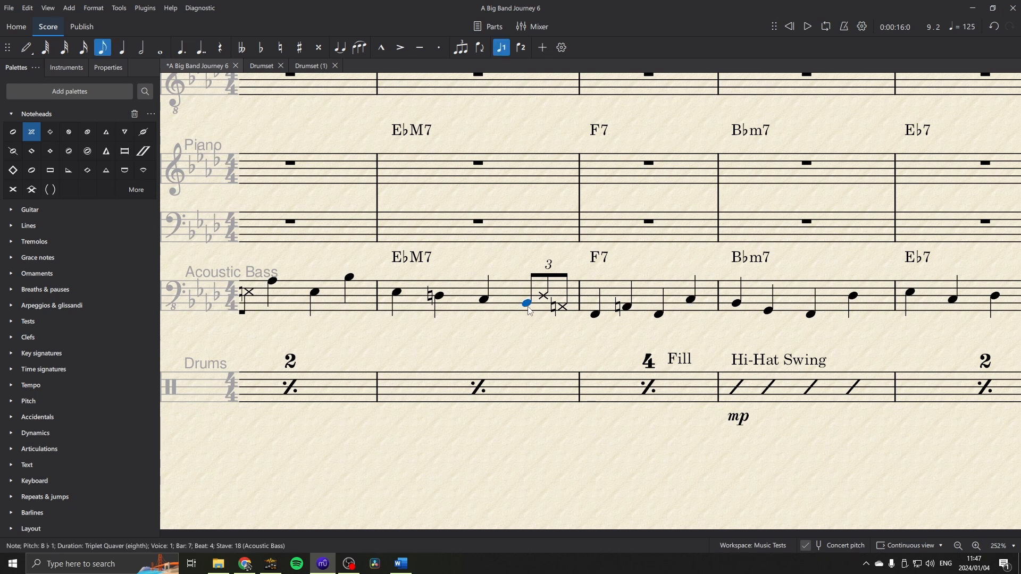
{"action": "key", "text": "5"}
{"action": "key", "text": "5"}
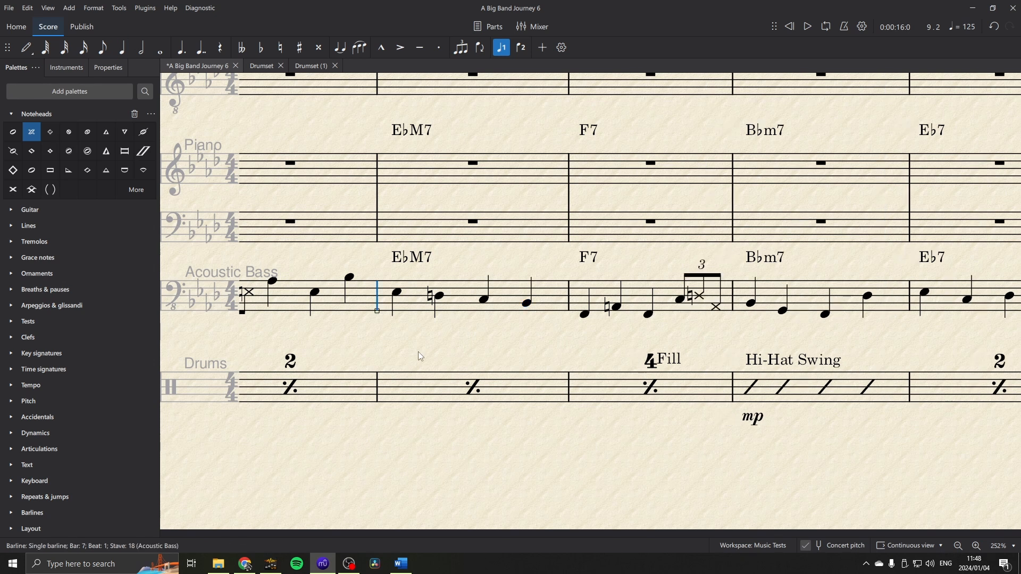
{"action": "key", "text": "space"}
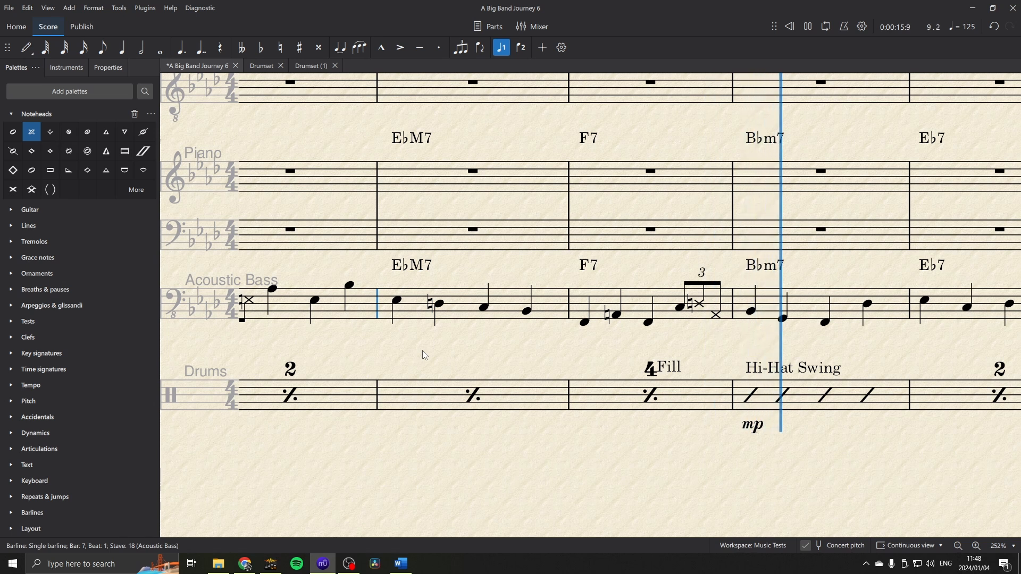
{"action": "key", "text": "space"}
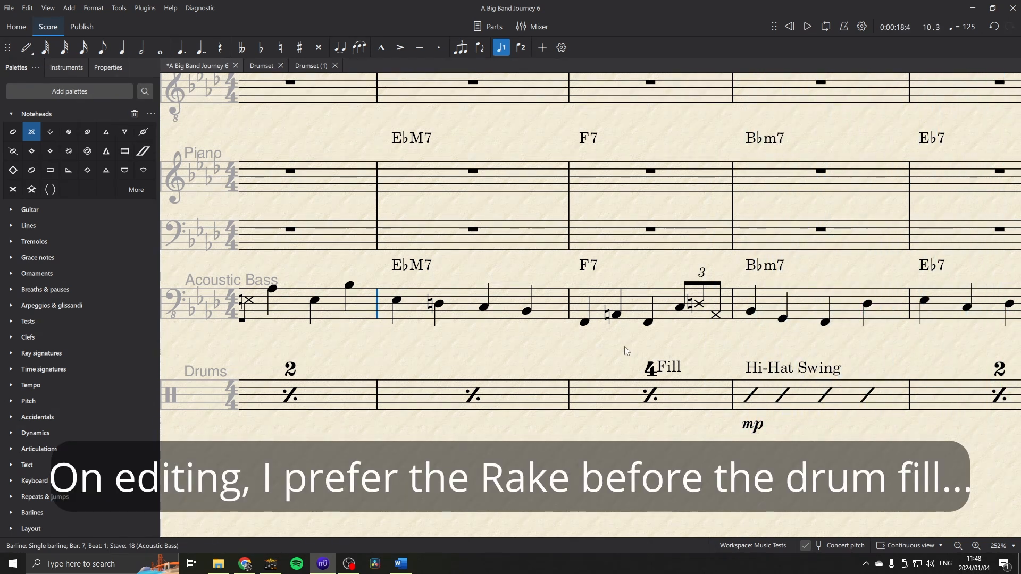
{"action": "key", "text": "Escape"}
Add a fall to the first note, F, of Acoustic Bass bar 8.
{"action": "scroll", "coordinate": [611, 348], "scroll_direction": "down", "scroll_amount": 5}
{"action": "left_click_drag", "start_coordinate": [395, 349], "coordinate": [577, 369]}
{"action": "left_click", "coordinate": [773, 354]}
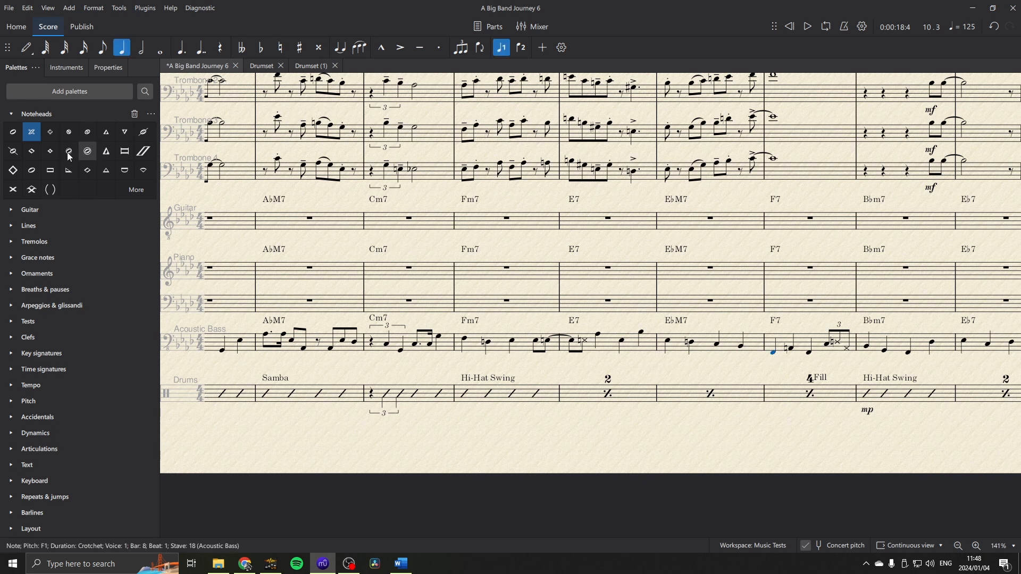
{"action": "left_click", "coordinate": [14, 116]}
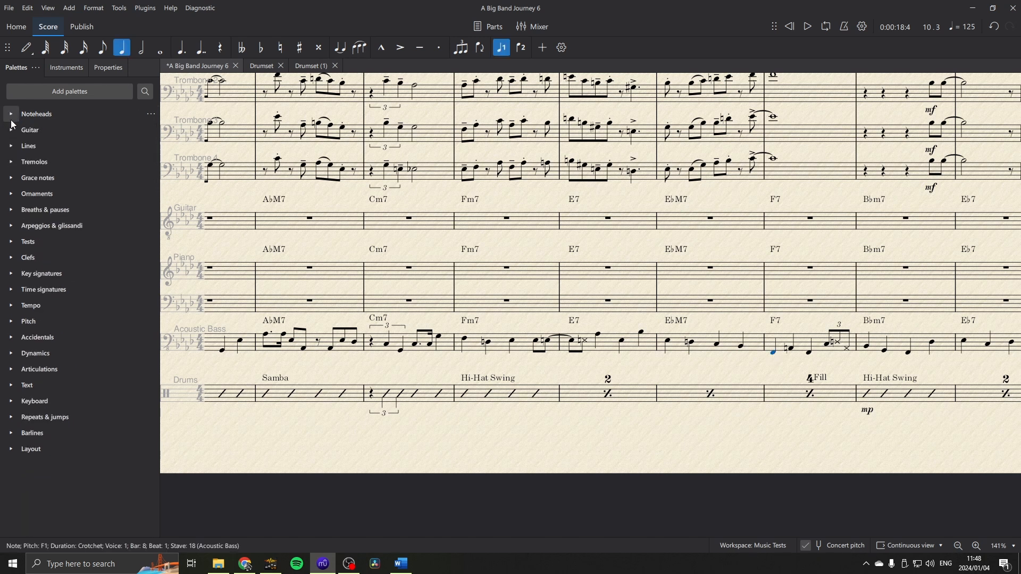
{"action": "scroll", "coordinate": [507, 334], "scroll_direction": "up", "scroll_amount": 2}
{"action": "left_click_drag", "start_coordinate": [916, 392], "coordinate": [429, 345]}
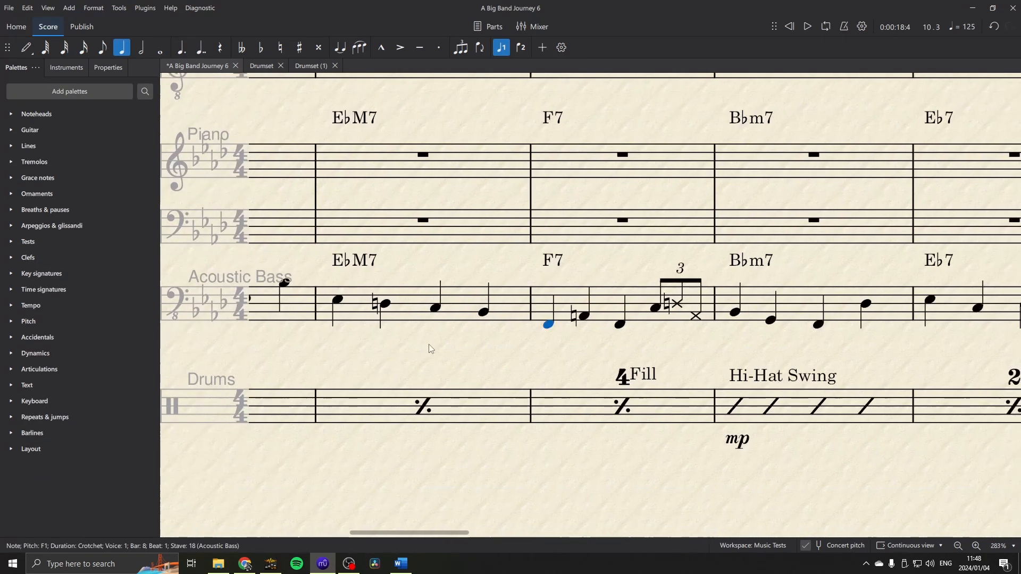
{"action": "left_click", "coordinate": [10, 130]}
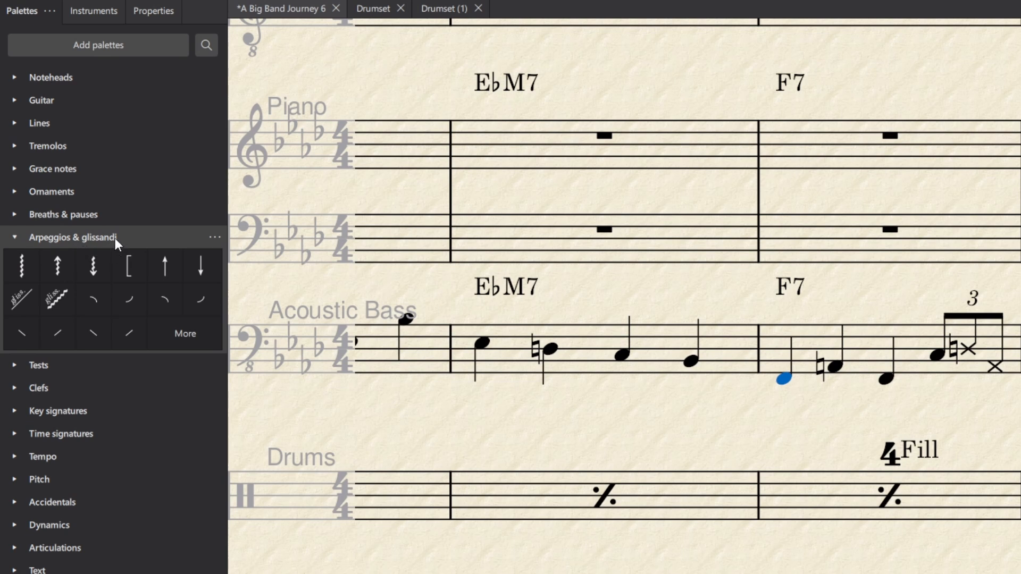
{"action": "left_click", "coordinate": [100, 302]}
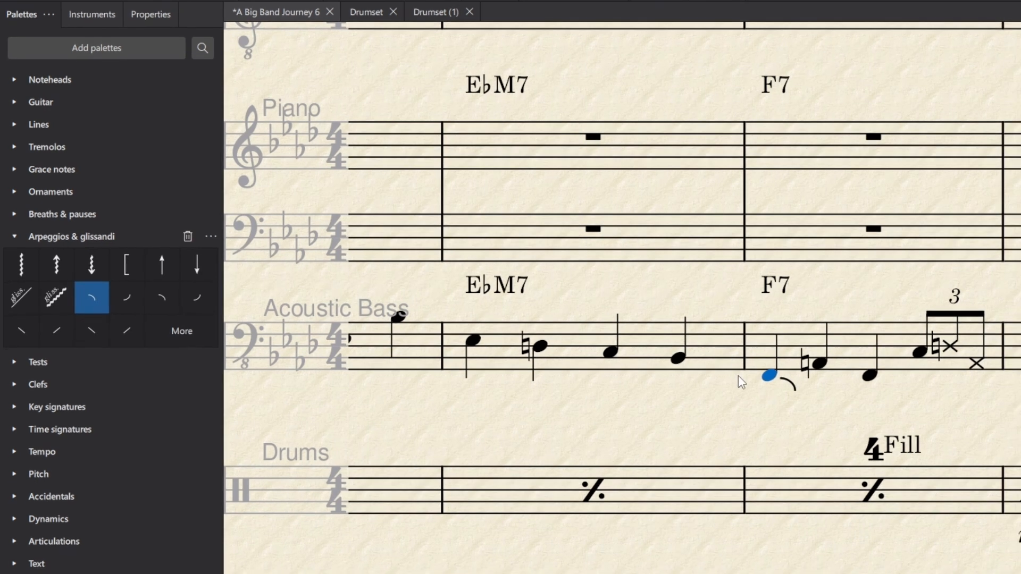
Play back from bar 7 to hear the fall, and delete it from the first note of bar 8.
{"action": "left_click", "coordinate": [749, 378]}
{"action": "key", "text": "space"}
{"action": "scroll", "coordinate": [528, 330], "scroll_direction": "down", "scroll_amount": 15}
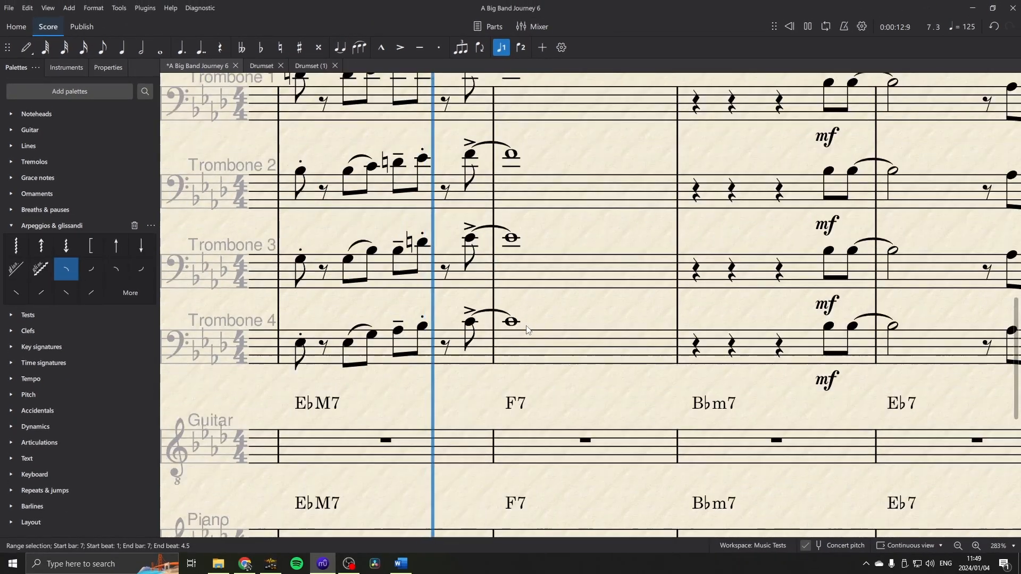
{"action": "key", "text": "space"}
{"action": "scroll", "coordinate": [526, 325], "scroll_direction": "up", "scroll_amount": 2}
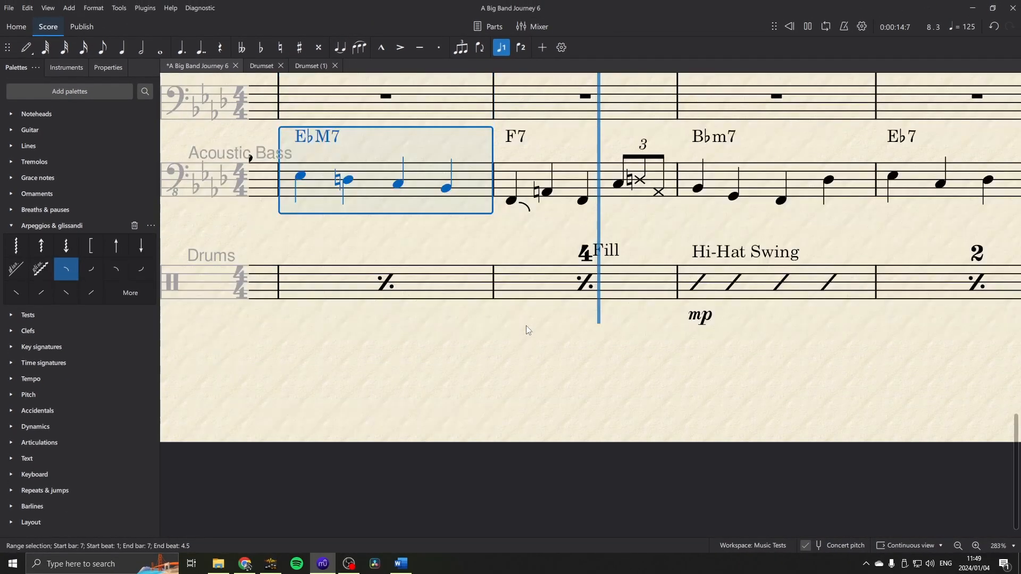
{"action": "scroll", "coordinate": [520, 308], "scroll_direction": "up", "scroll_amount": 2}
{"action": "left_click", "coordinate": [525, 301]}
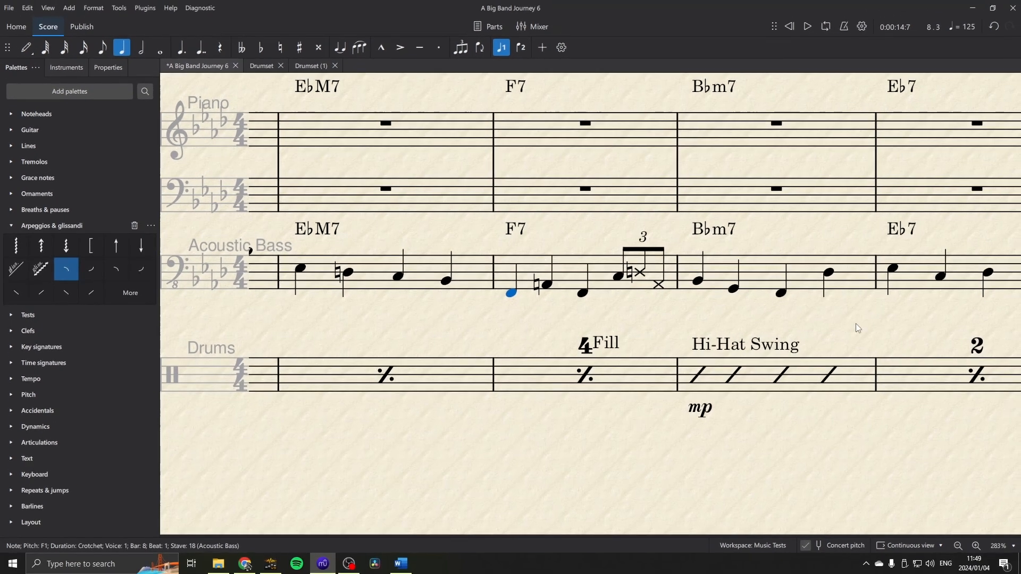
Turn beat 4 of Acoustic Bass bar 9 into two quavers by adding an E flat tied to the first note of bar 10.
{"action": "left_click_drag", "start_coordinate": [470, 323], "coordinate": [707, 333]}
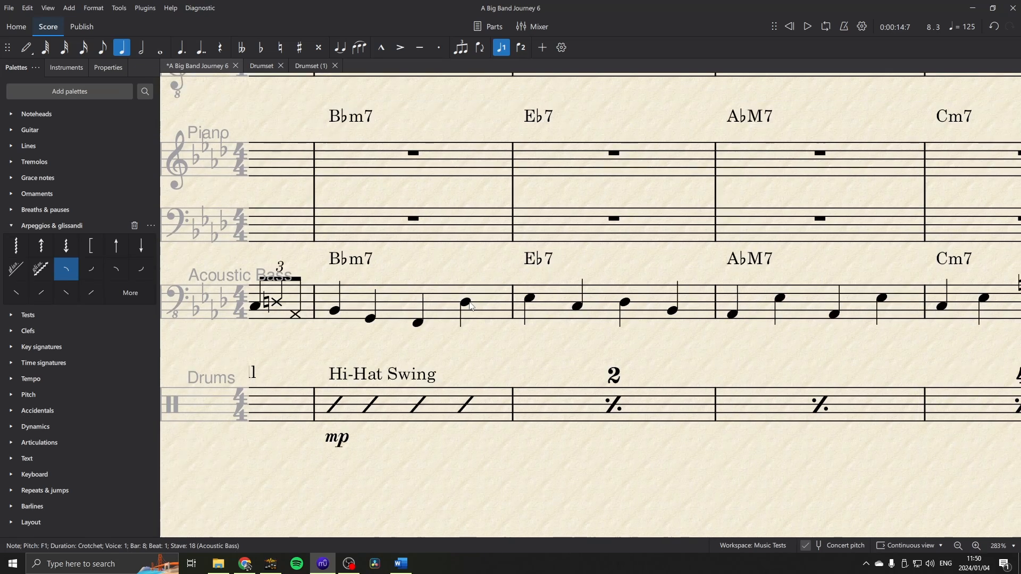
{"action": "key", "text": "4"}
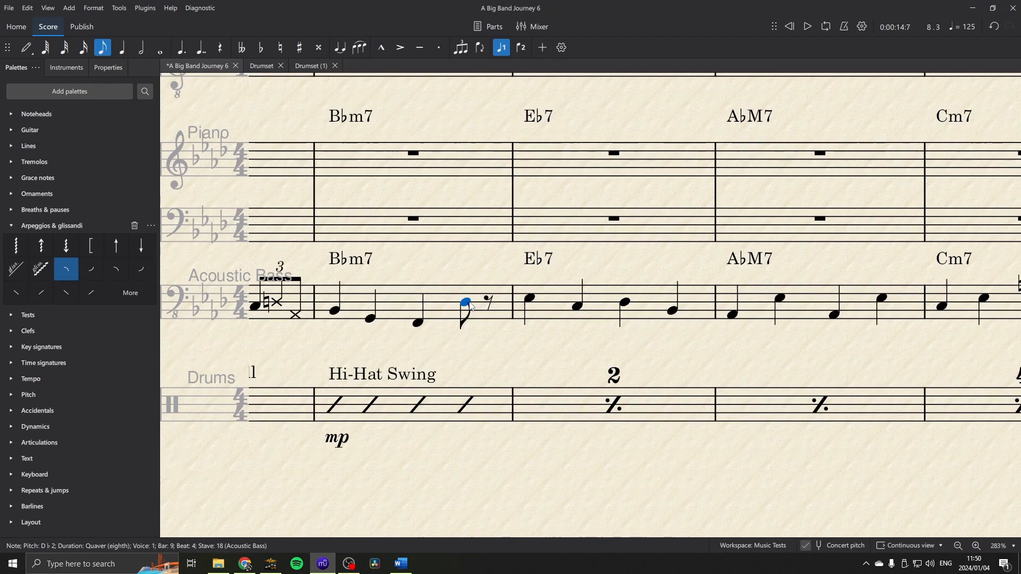
{"action": "key", "text": "e"}
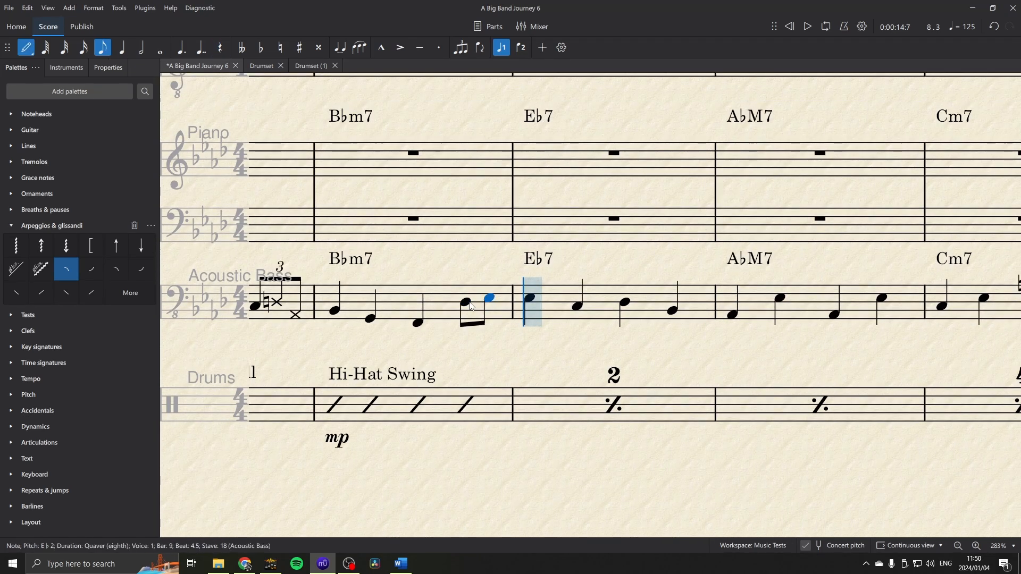
{"action": "key", "text": "t"}
{"action": "key", "text": "Escape"}
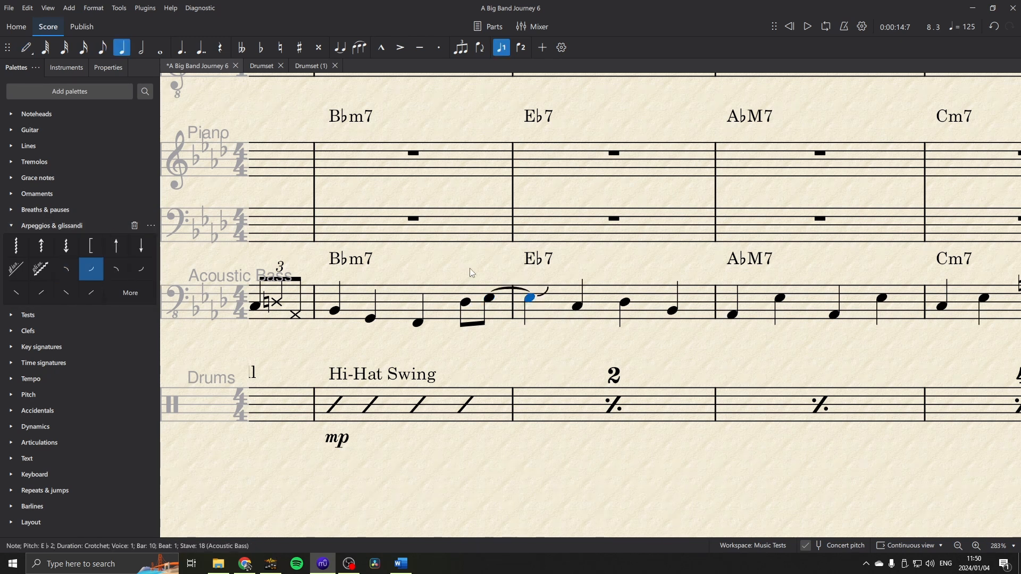
Play back from bar 9 with a doit on the tied E flat, and again with the doit on bar 9's last quaver.
{"action": "left_click", "coordinate": [408, 293]}
{"action": "key", "text": "space"}
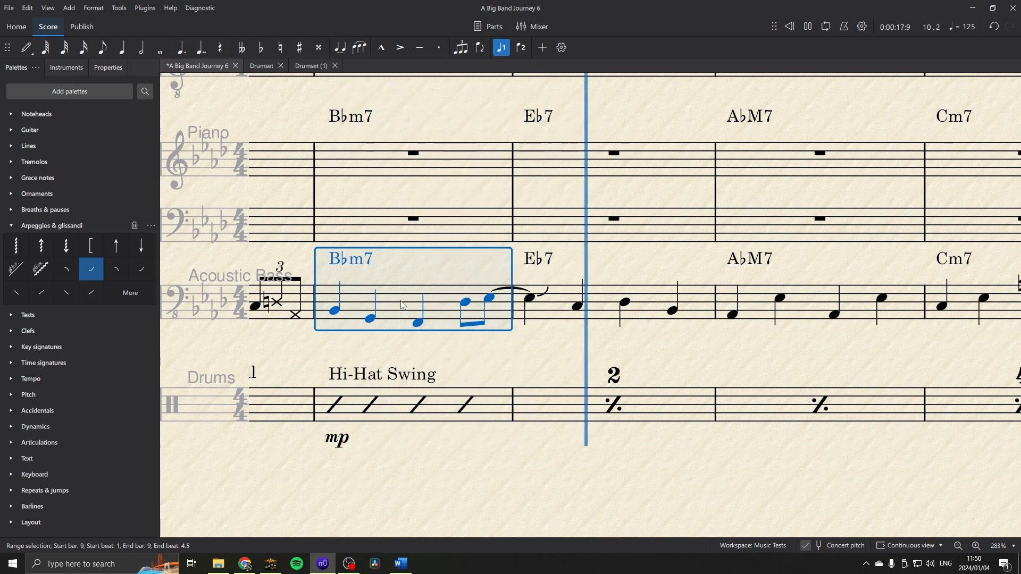
{"action": "key", "text": "space"}
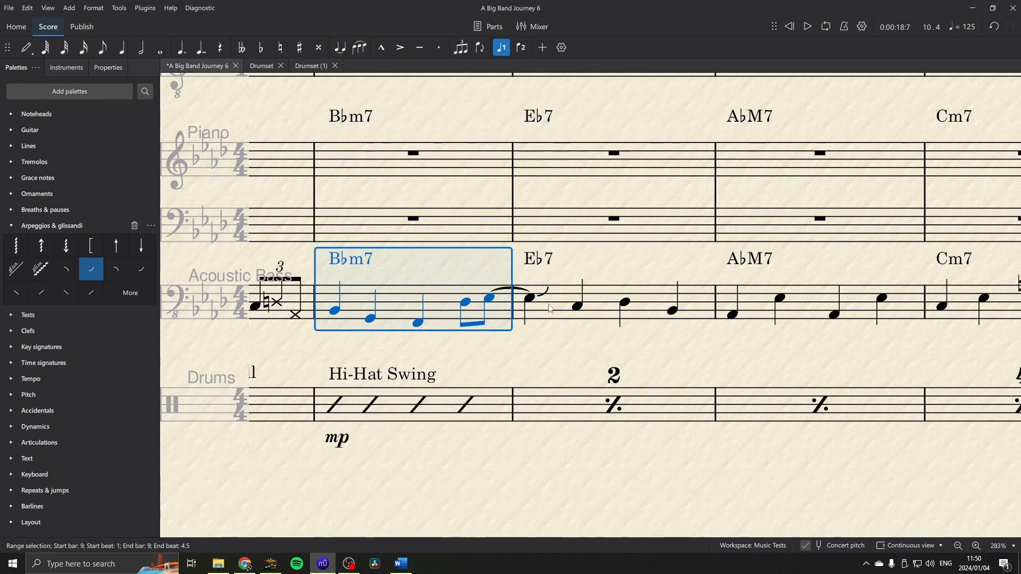
{"action": "key", "text": "space"}
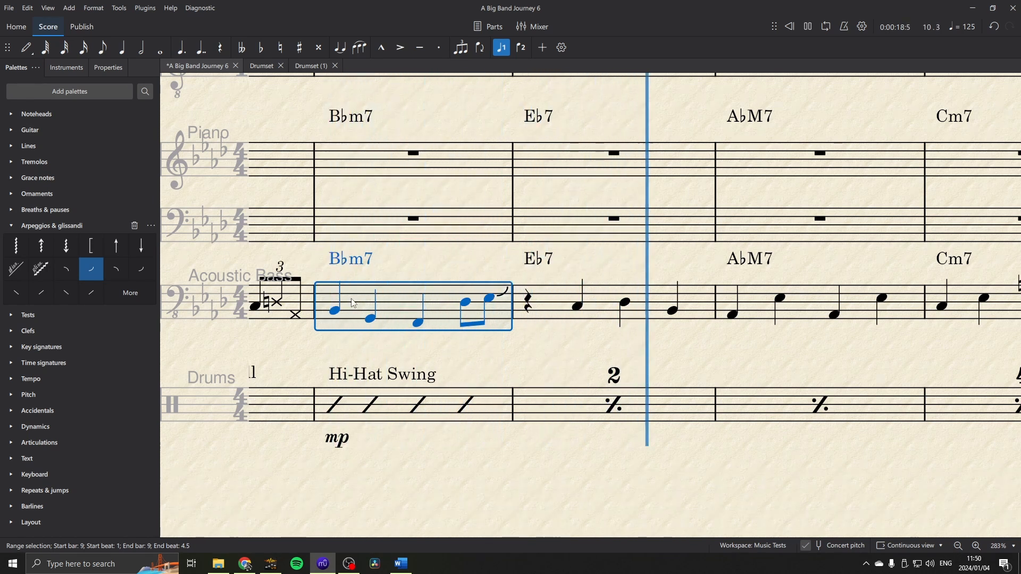
{"action": "left_click", "coordinate": [508, 357]}
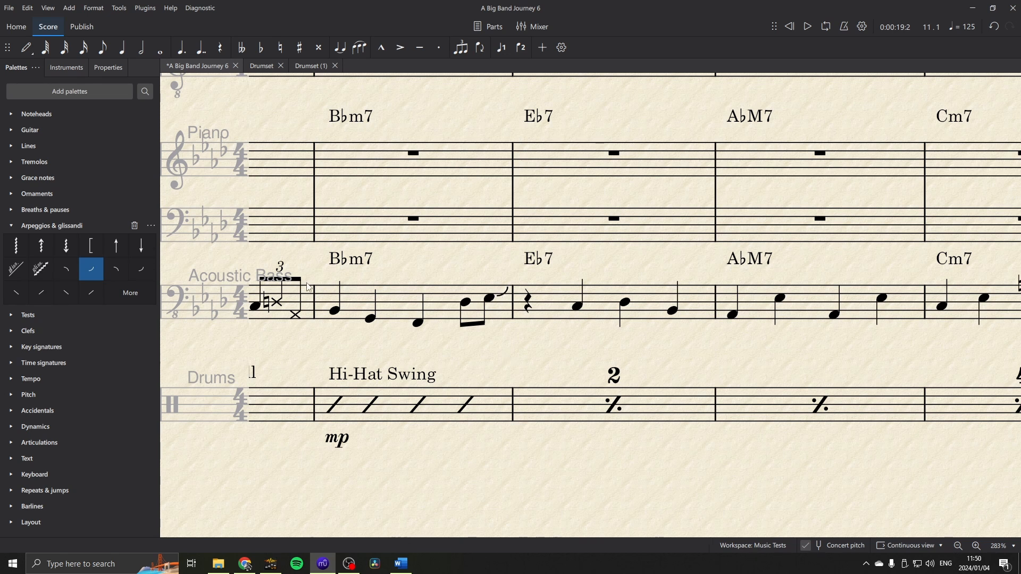
Play back the bass from bar 8, check the doit's properties, and delete it from the last quaver of bar 9.
{"action": "scroll", "coordinate": [331, 311], "scroll_direction": "left", "scroll_amount": 3}
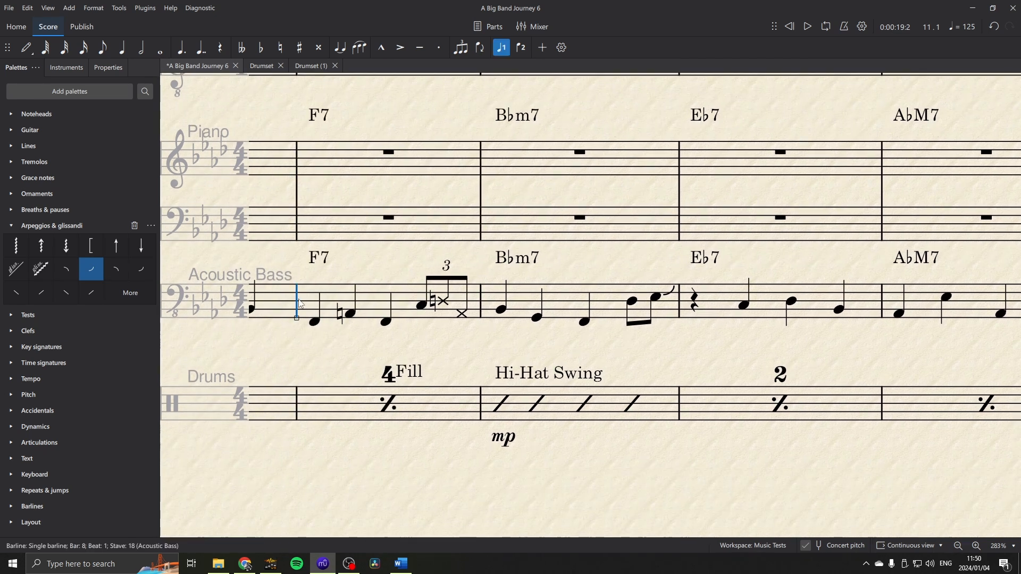
{"action": "key", "text": "space"}
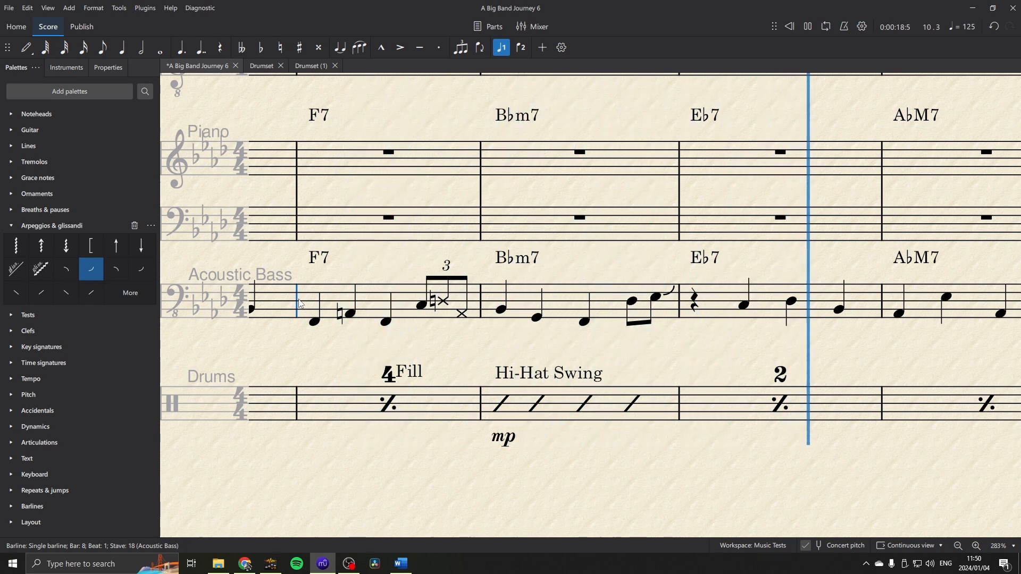
{"action": "key", "text": "space"}
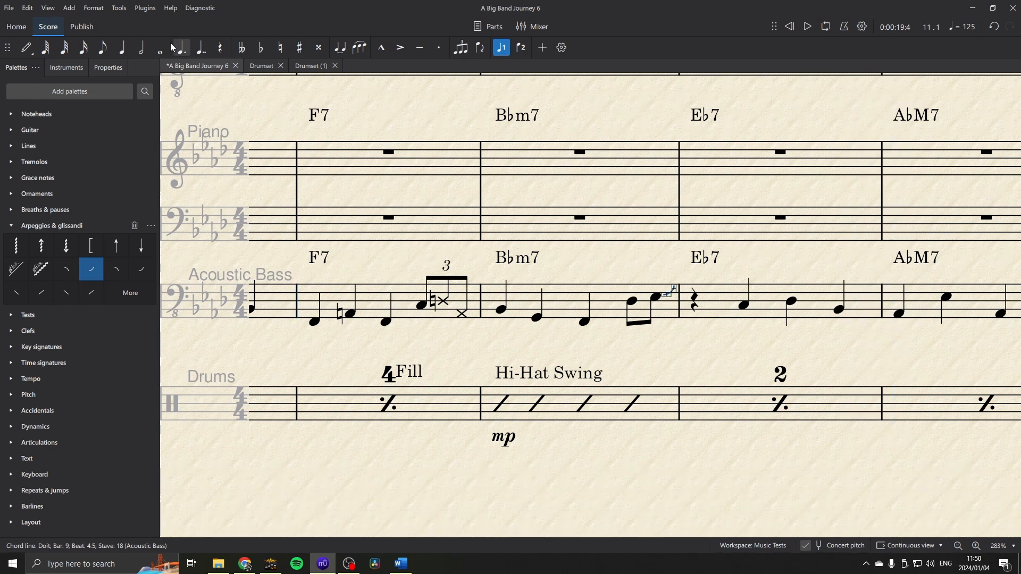
{"action": "left_click", "coordinate": [109, 67]}
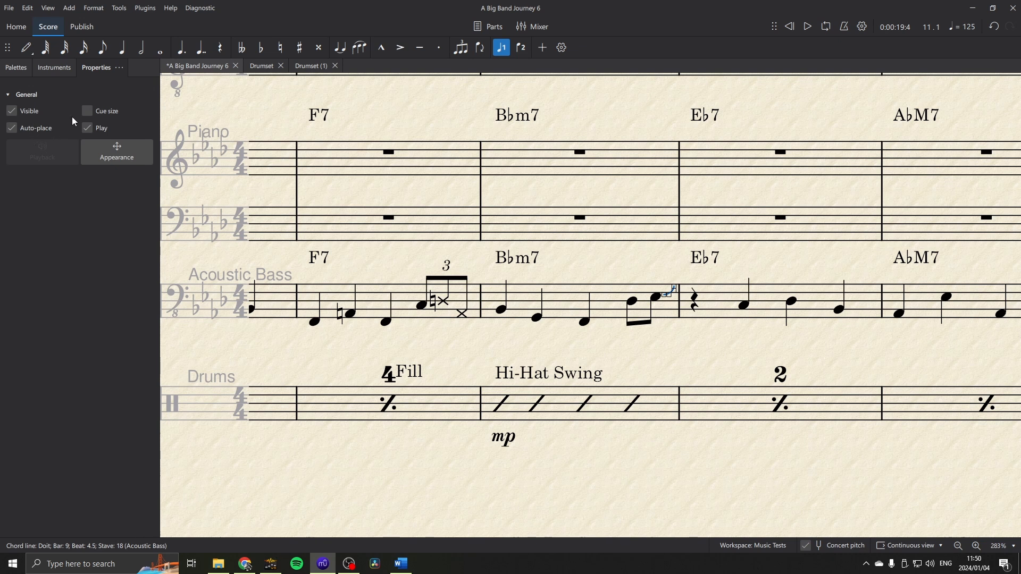
{"action": "key", "text": "Delete"}
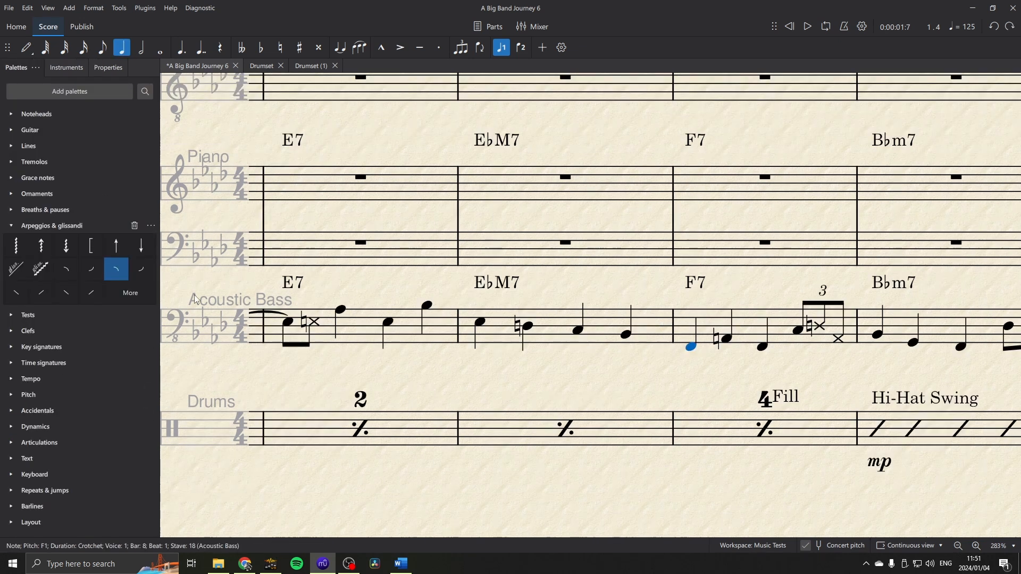
Add a plop to the first note of Acoustic Bass bar 8 and play back from bar 7.
{"action": "left_click", "coordinate": [116, 274]}
{"action": "left_click", "coordinate": [546, 339]}
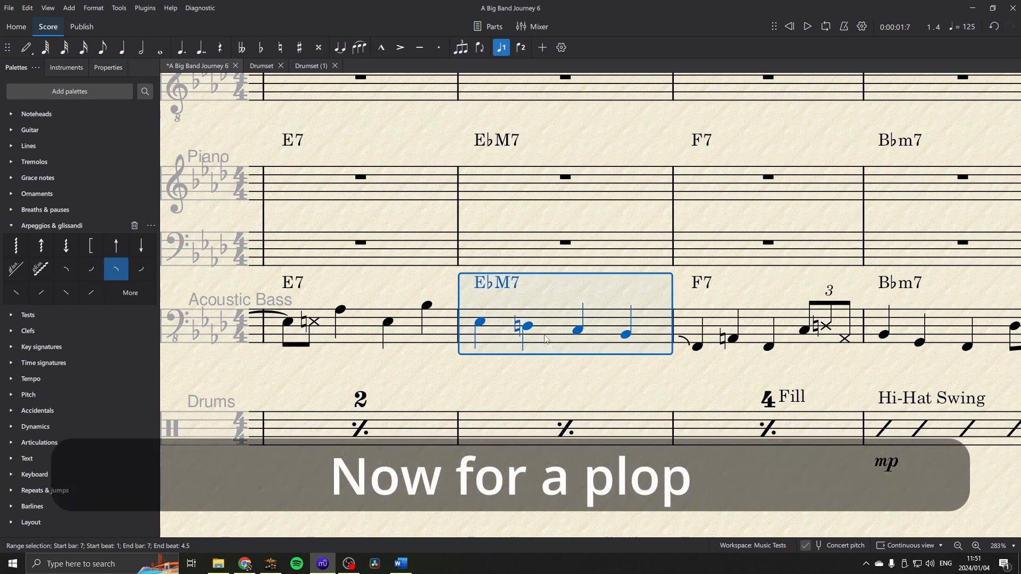
{"action": "key", "text": "space"}
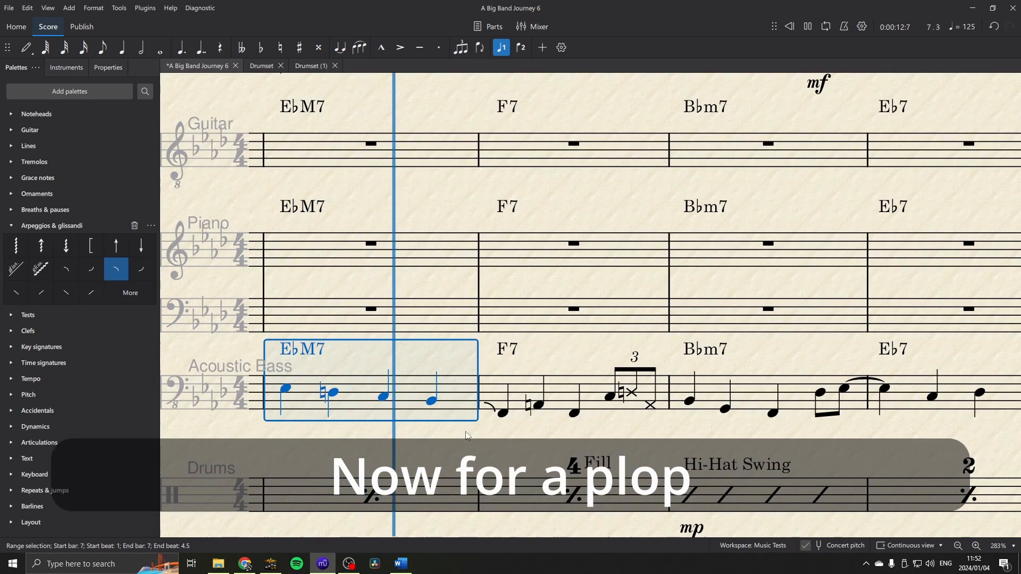
{"action": "key", "text": "space"}
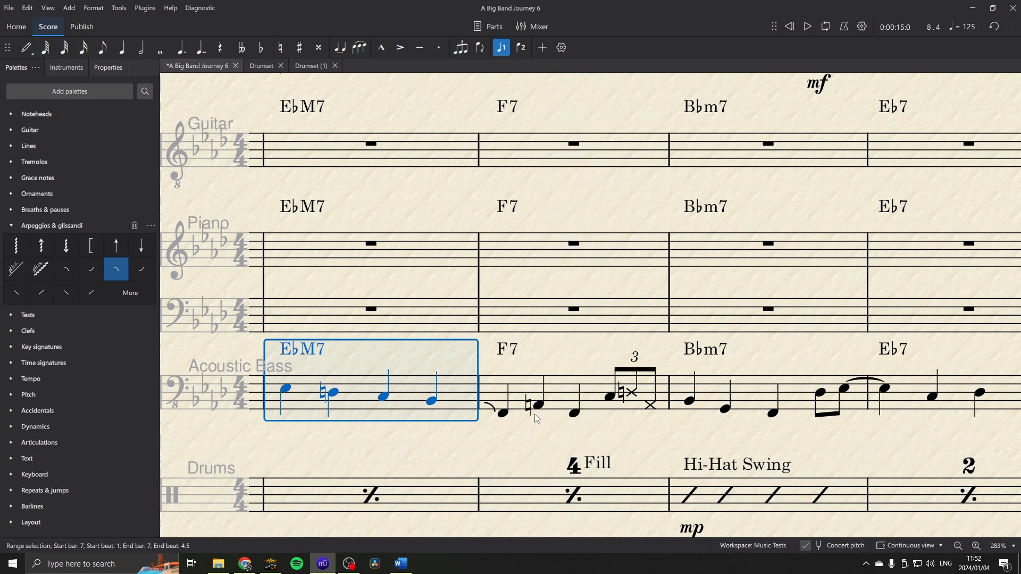
Add a plop to the first note of Acoustic Bass bar 12, under the Cm7 chord.
{"action": "left_click_drag", "start_coordinate": [523, 424], "coordinate": [544, 406]}
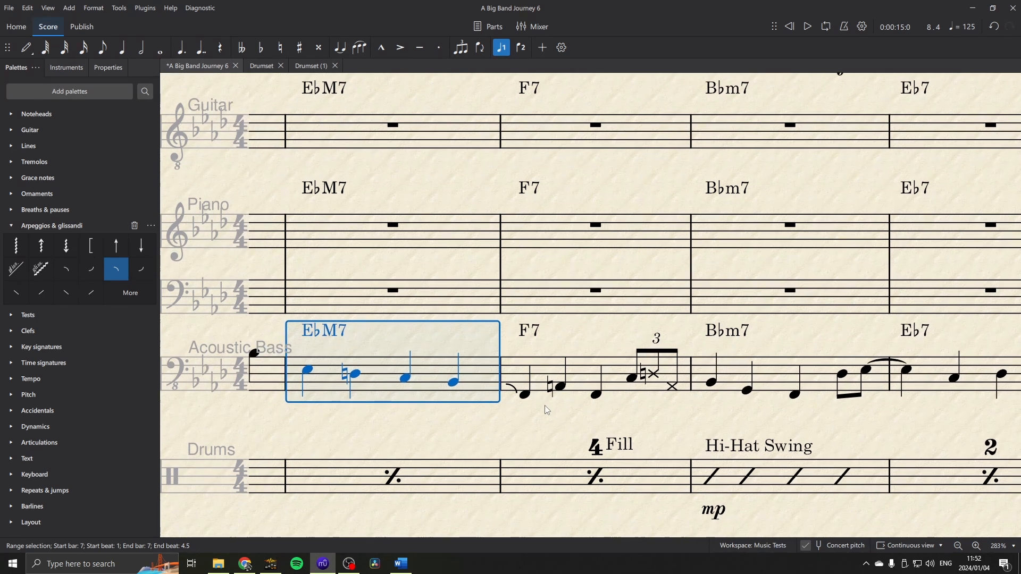
{"action": "left_click_drag", "start_coordinate": [545, 405], "coordinate": [270, 412]}
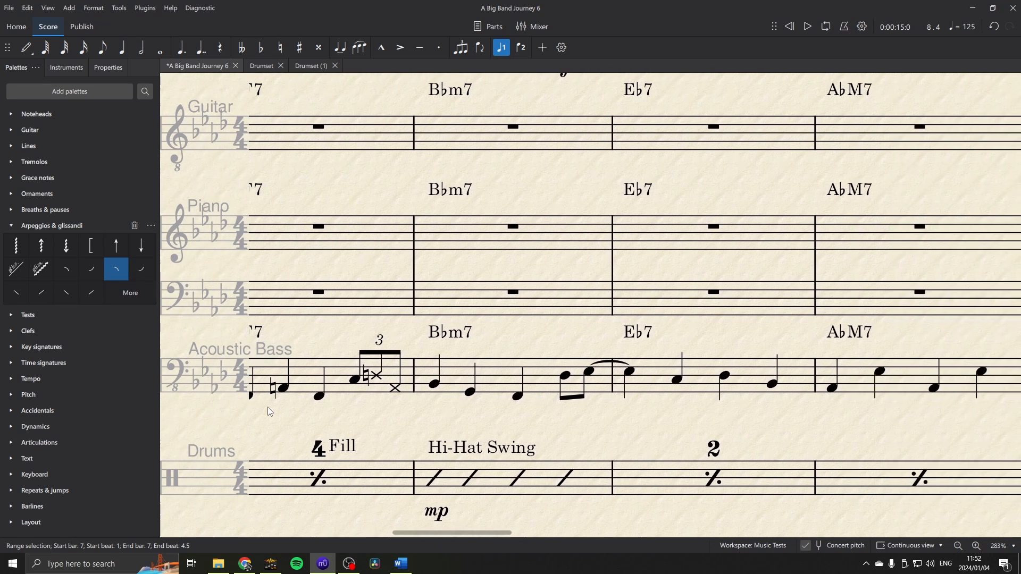
{"action": "left_click_drag", "start_coordinate": [845, 407], "coordinate": [438, 407]}
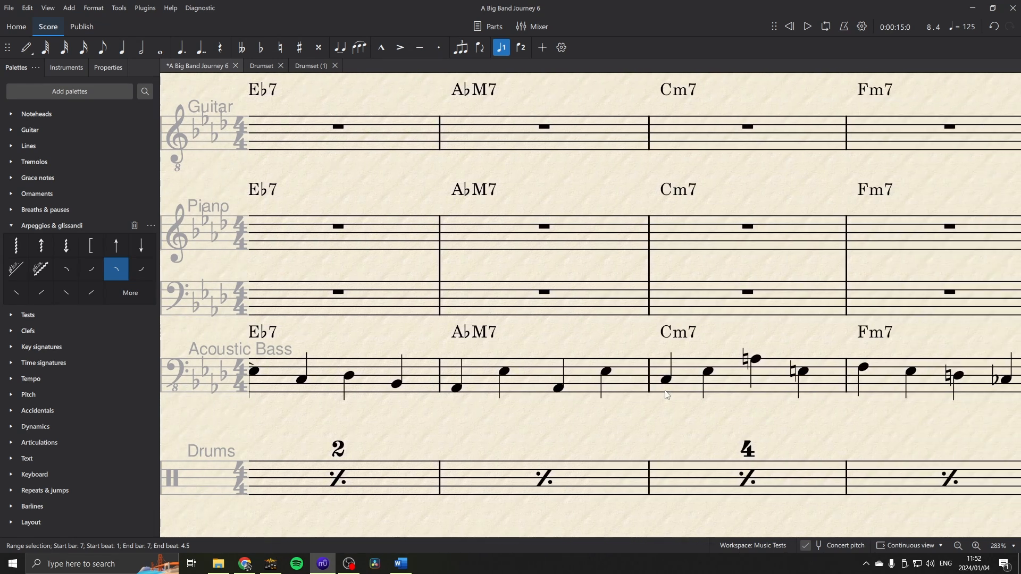
{"action": "left_click", "coordinate": [117, 272]}
Make beat 3 of Acoustic Bass bar 11 two quavers, A flat and E flat, and replace the beat 4 note with a rest.
{"action": "left_click", "coordinate": [559, 390]}
{"action": "key", "text": "4"}
{"action": "key", "text": "Right"}
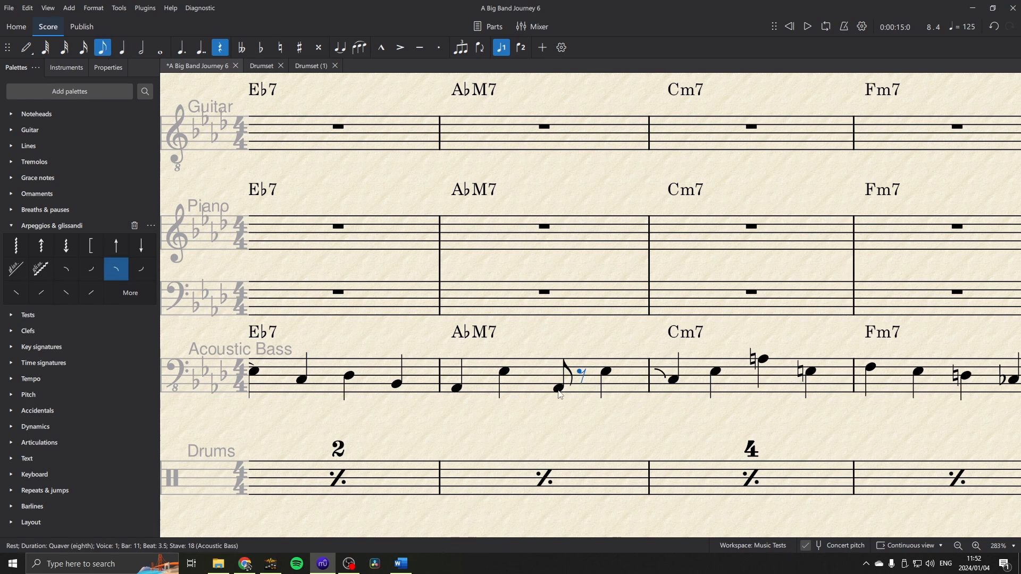
{"action": "key", "text": "e"}
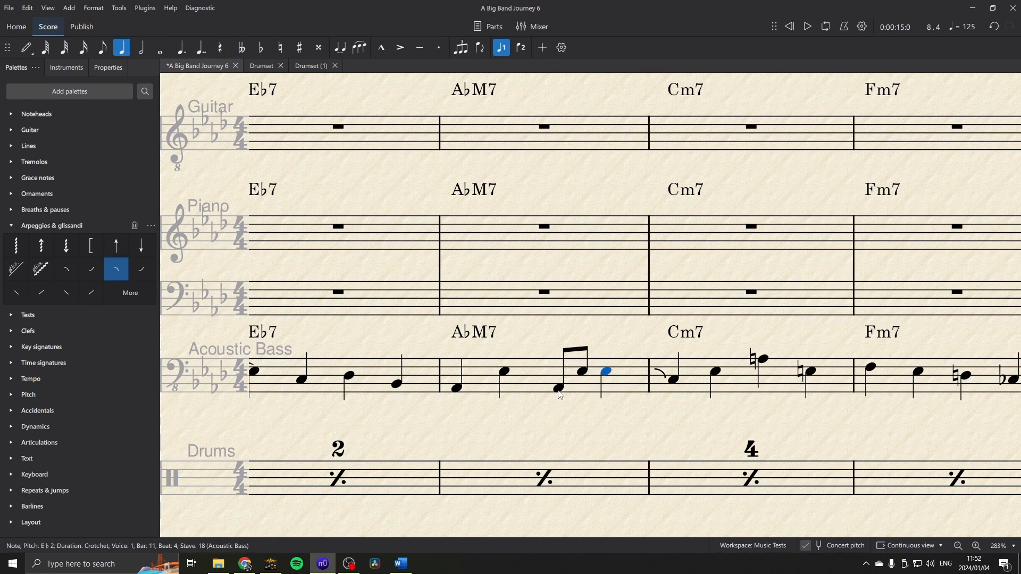
{"action": "key", "text": "Escape"}
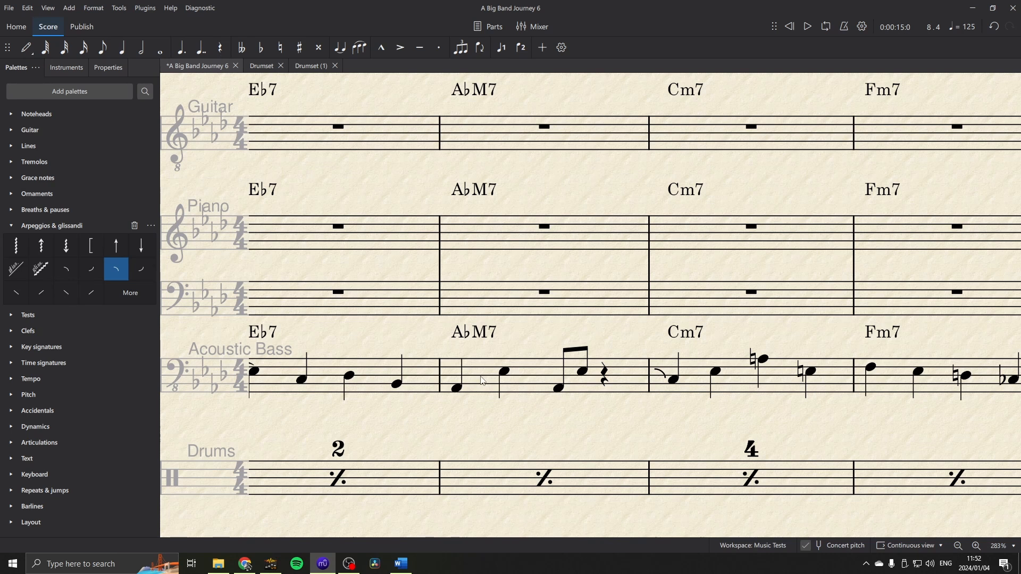
Play back the score from bar 11 to hear the new quavers and the plop on bar 12.
{"action": "left_click", "coordinate": [481, 379]}
{"action": "key", "text": "space"}
{"action": "scroll", "coordinate": [559, 386], "scroll_direction": "down", "scroll_amount": 10}
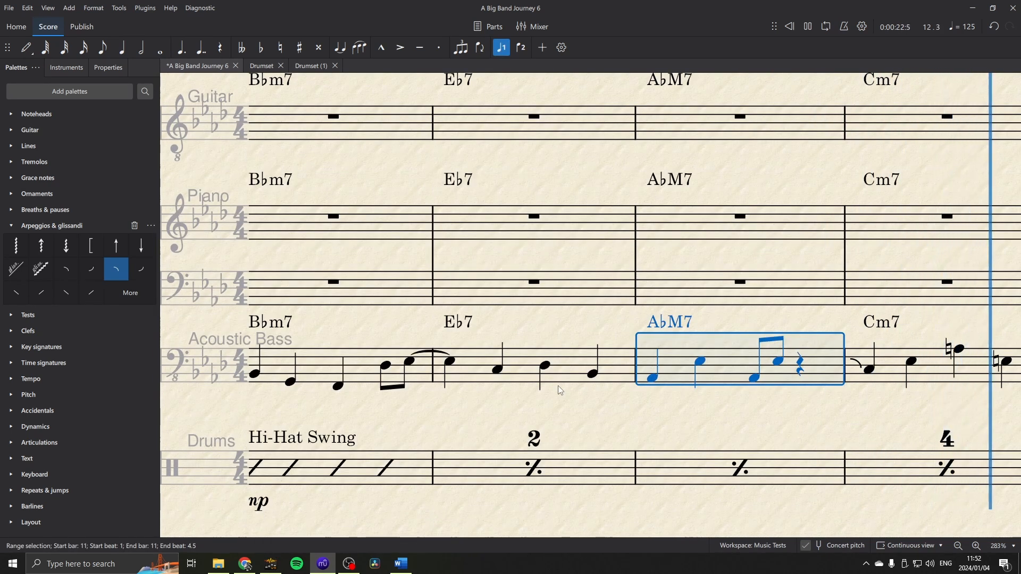
{"action": "key", "text": "space"}
Look over the rest of the Acoustic Bass line and play back through bars 16 and 17.
{"action": "left_click_drag", "start_coordinate": [512, 403], "coordinate": [1019, 369]}
{"action": "left_click_drag", "start_coordinate": [588, 377], "coordinate": [885, 375]}
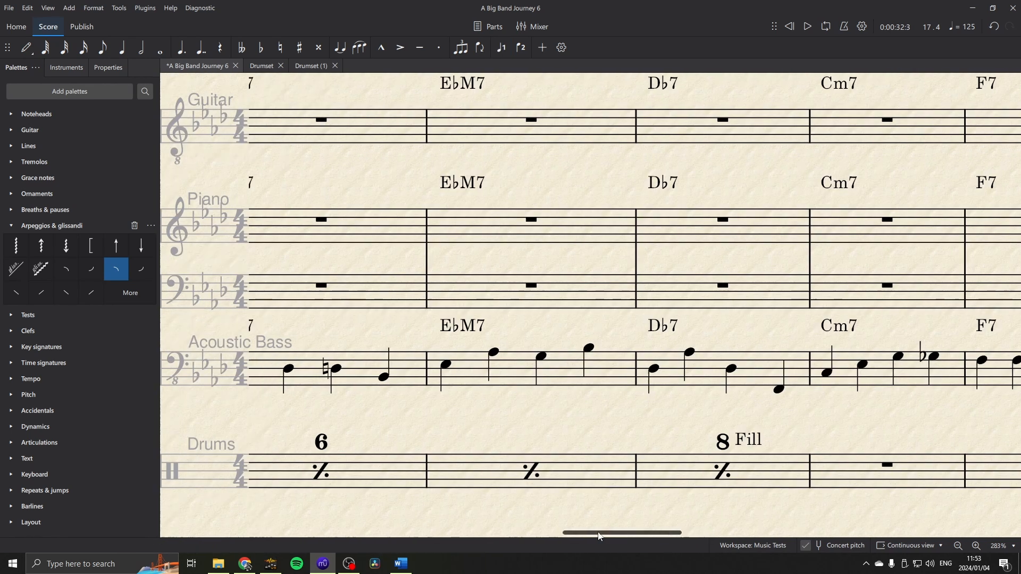
{"action": "left_click_drag", "start_coordinate": [600, 532], "coordinate": [456, 528]}
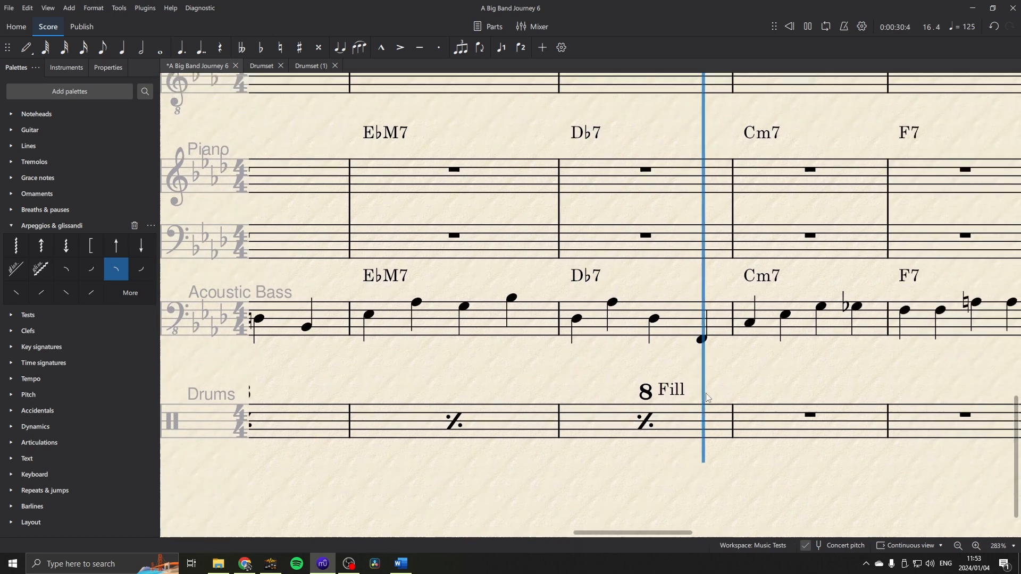
{"action": "key", "text": "space"}
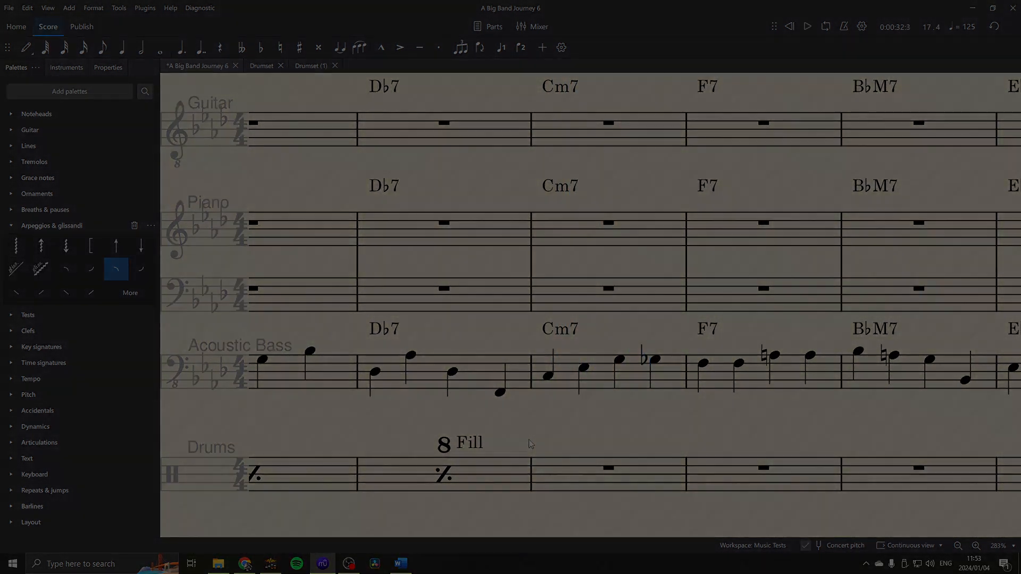